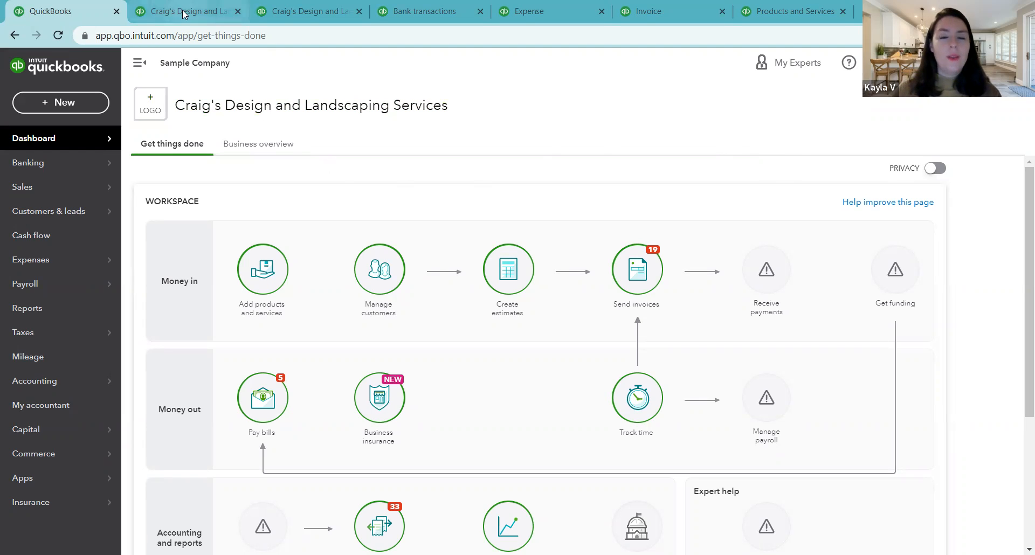
Step: Open the Profit and Loss report and examine its income, cost of goods sold and expense accounts
mouse_move(187, 13)
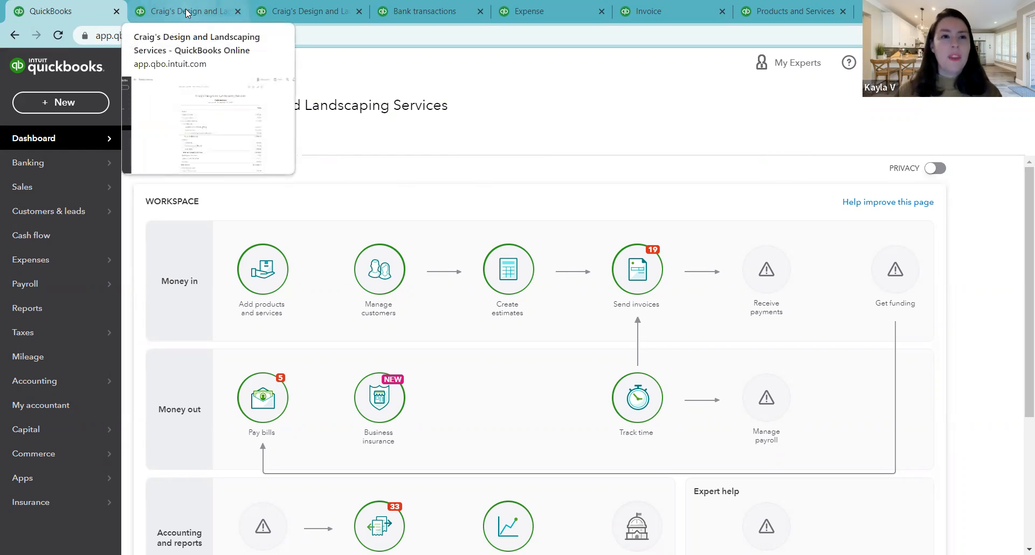
click(188, 13)
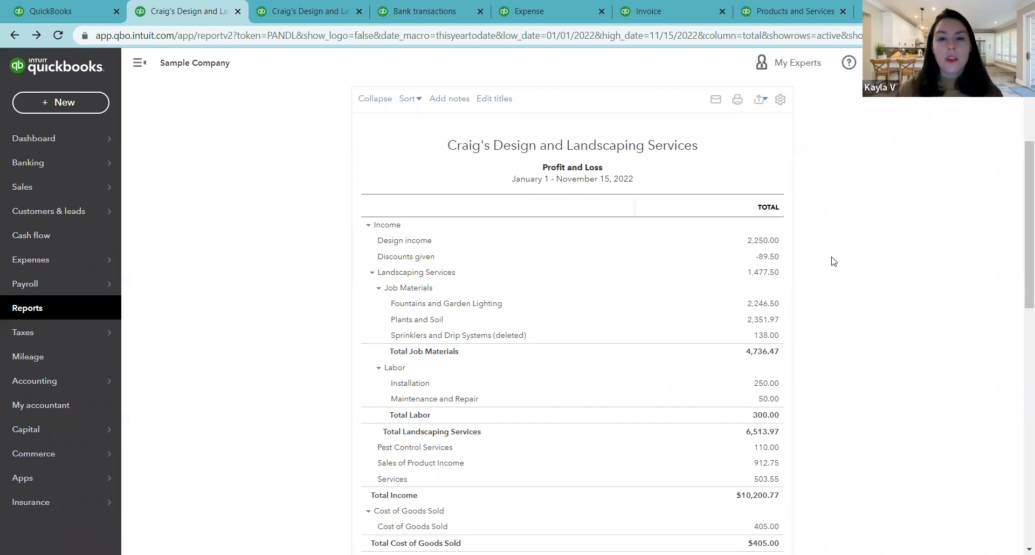
scroll(451, 400, down, 3)
scroll(452, 400, down, 3)
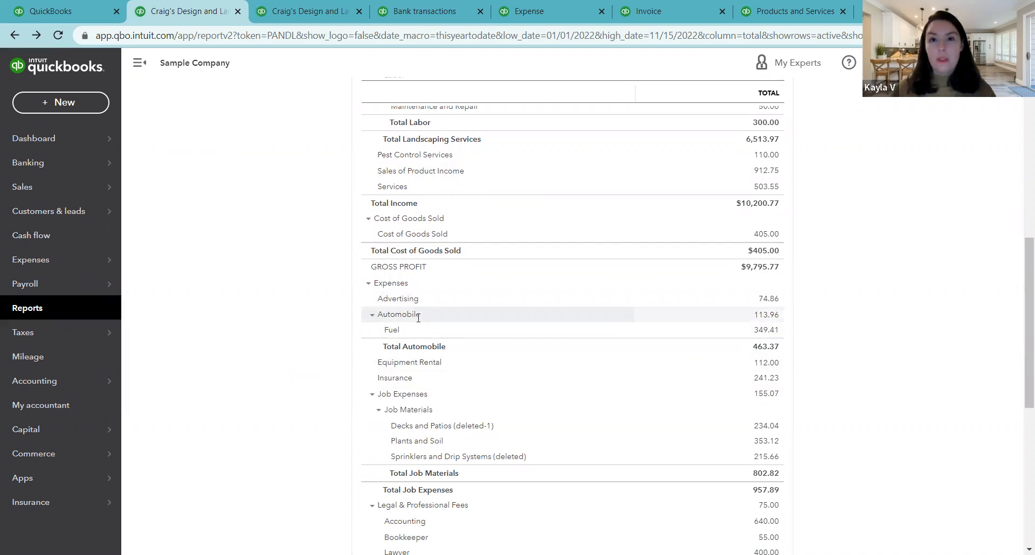
scroll(418, 318, down, 3)
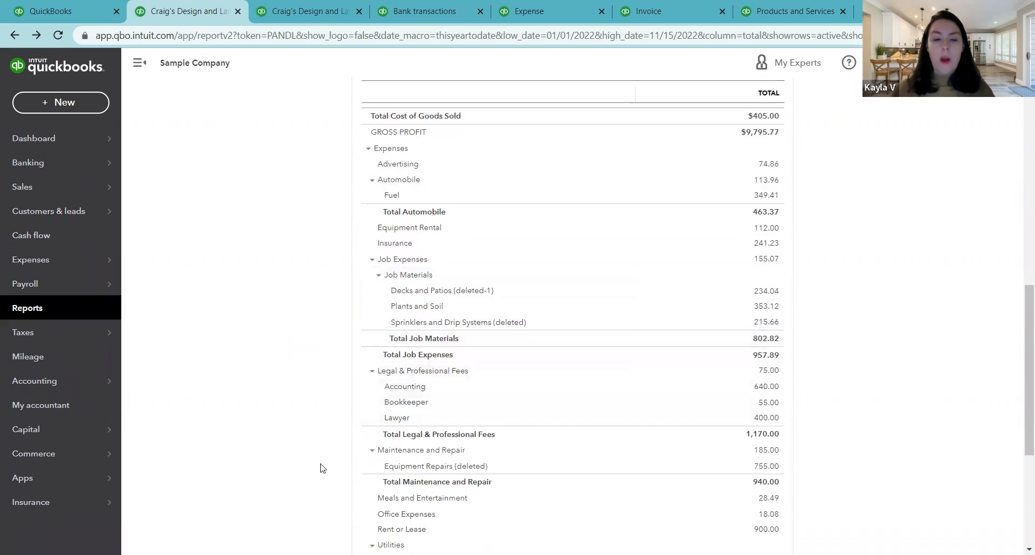
scroll(365, 440, down, 1)
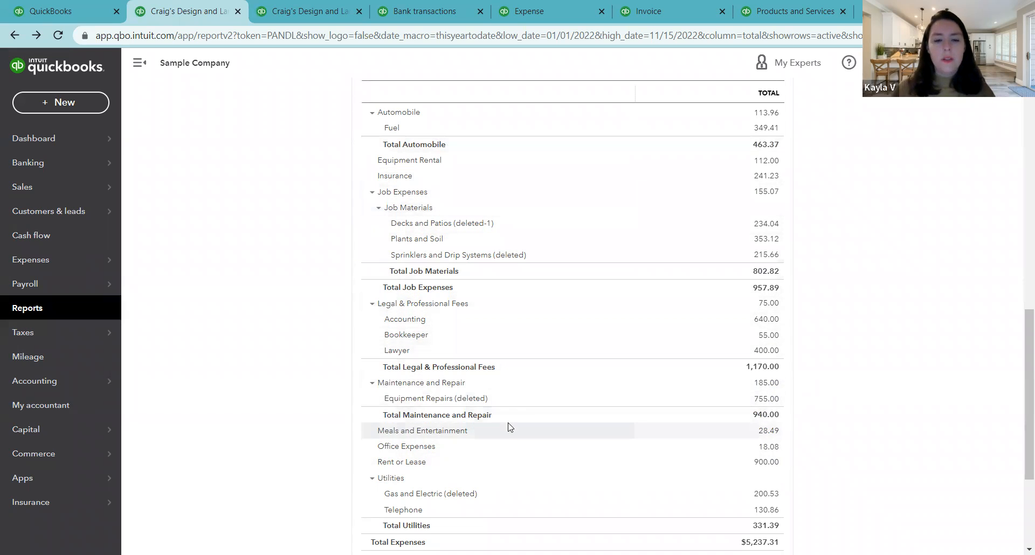
scroll(509, 427, down, 1)
scroll(507, 426, down, 1)
scroll(504, 422, up, 7)
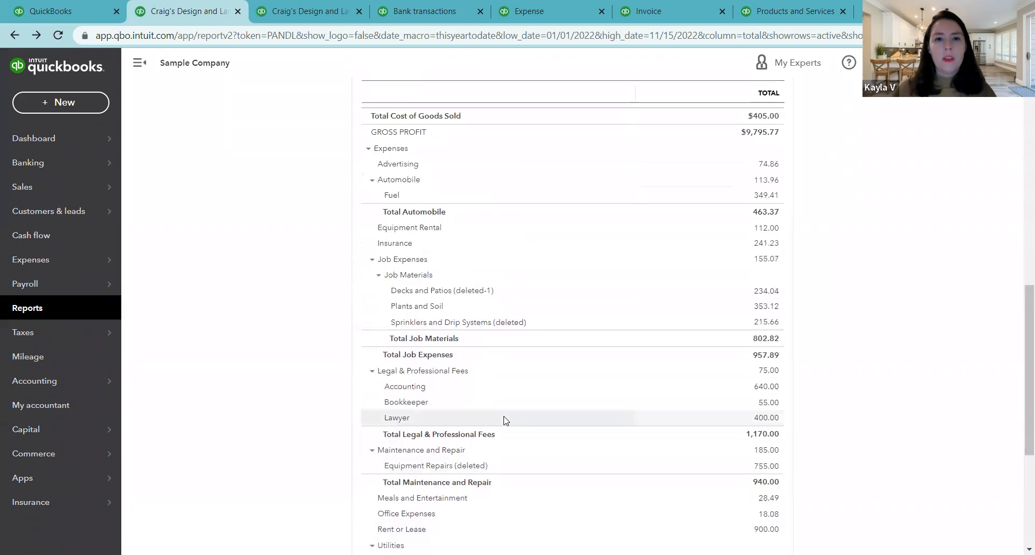
scroll(484, 364, up, 2)
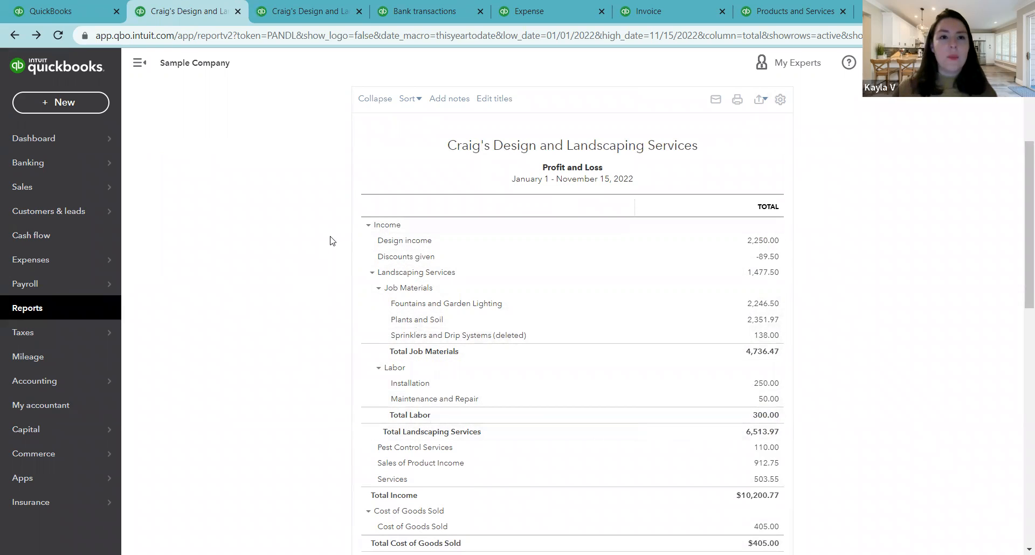
Step: Open the Balance Sheet report and examine its asset, liability and equity accounts
click(280, 10)
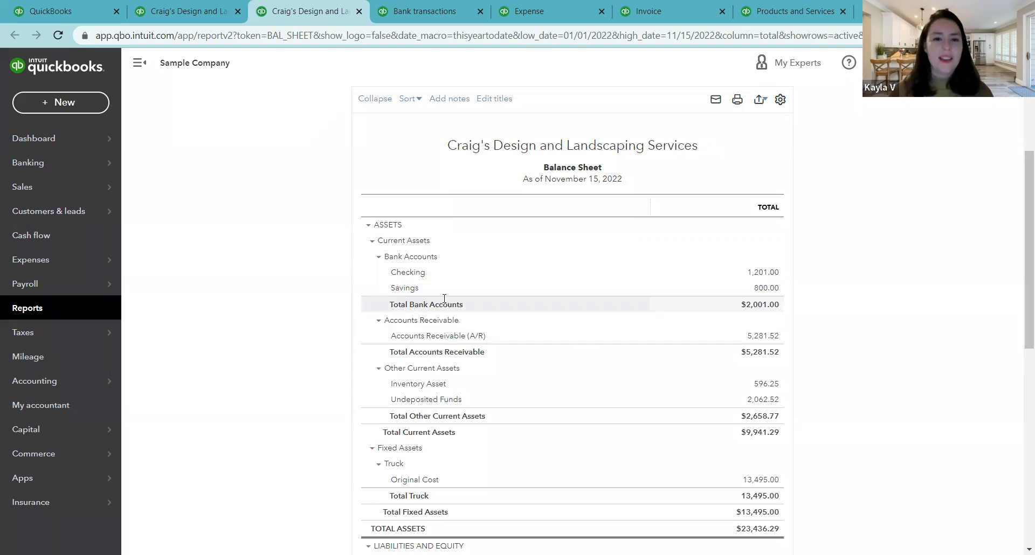
scroll(444, 298, down, 3)
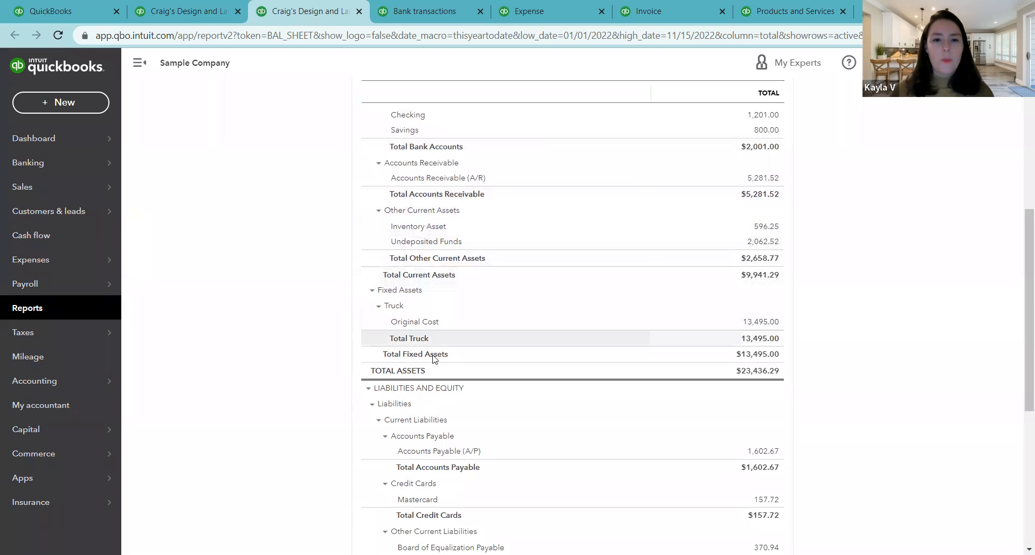
scroll(435, 359, down, 3)
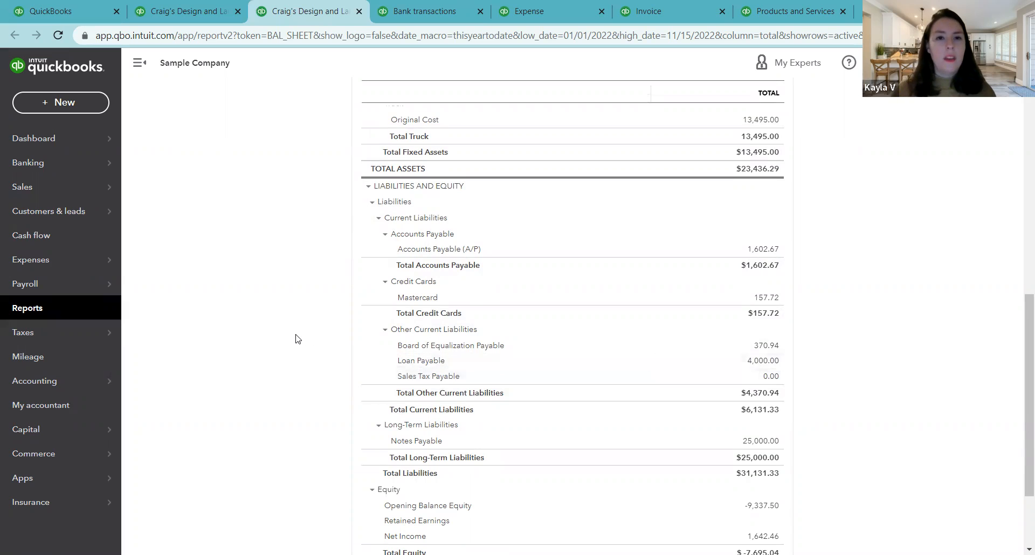
scroll(295, 338, up, 5)
scroll(295, 338, up, 2)
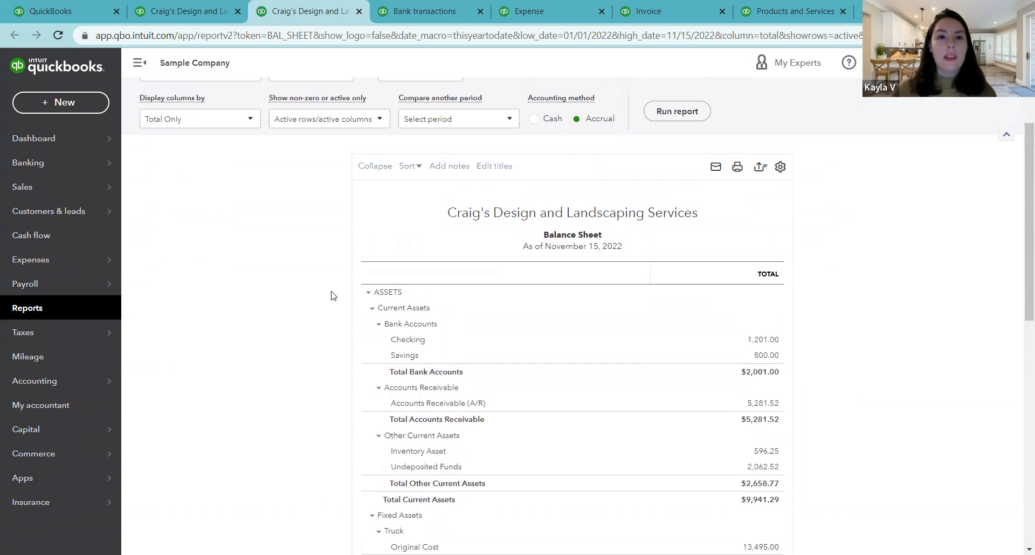
Step: Open the bank transactions and review the category or match assigned to the Checking account's entries awaiting review
click(407, 7)
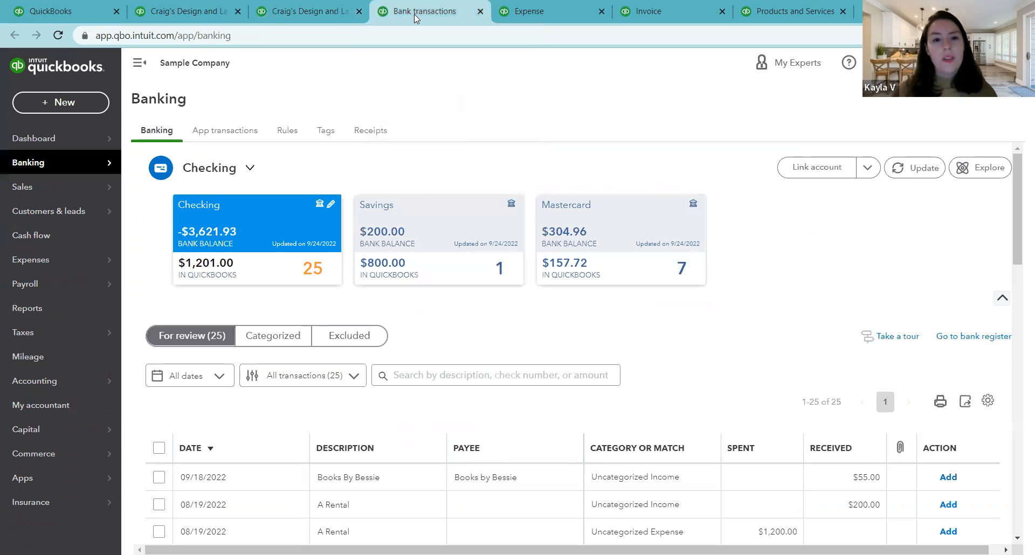
mouse_move(38, 161)
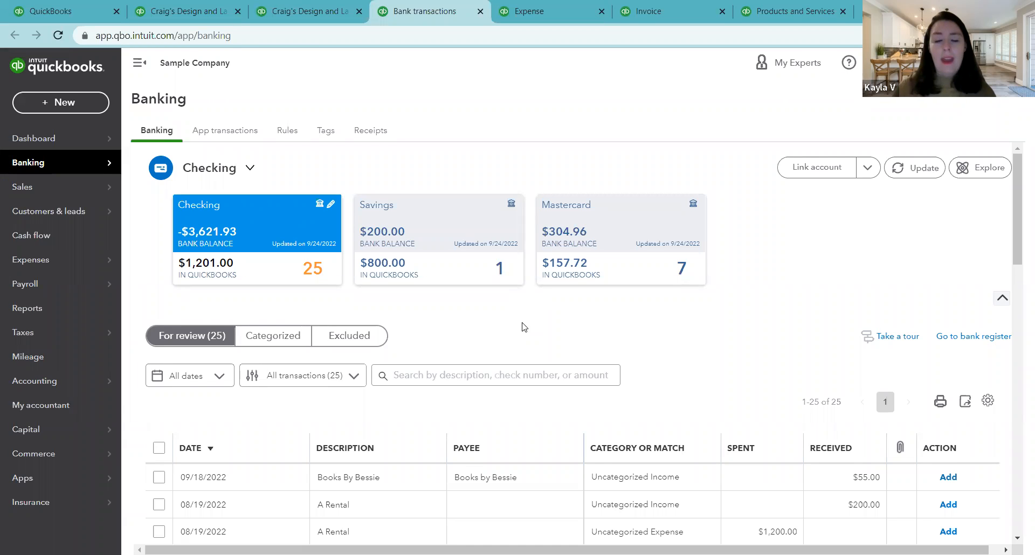
scroll(528, 342, down, 3)
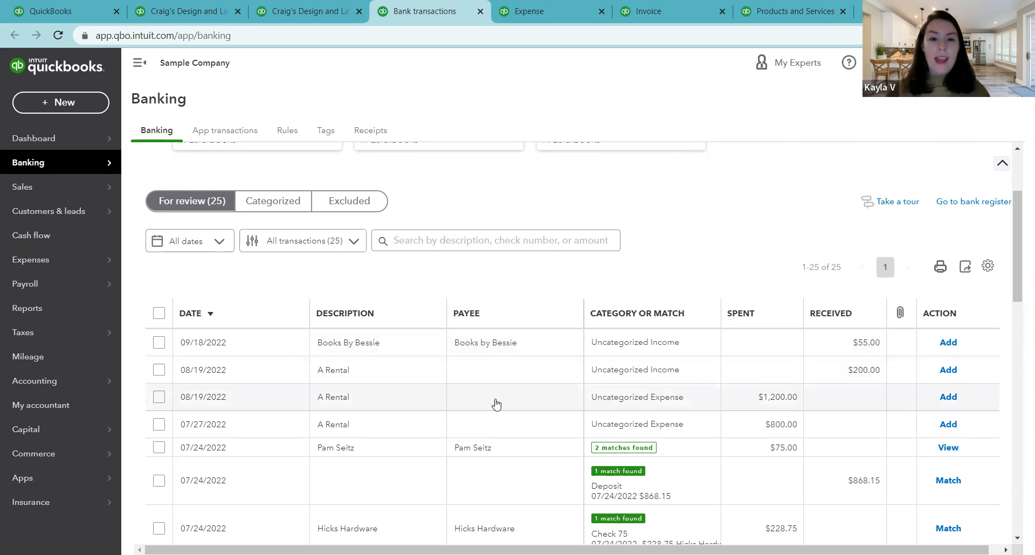
scroll(496, 403, down, 6)
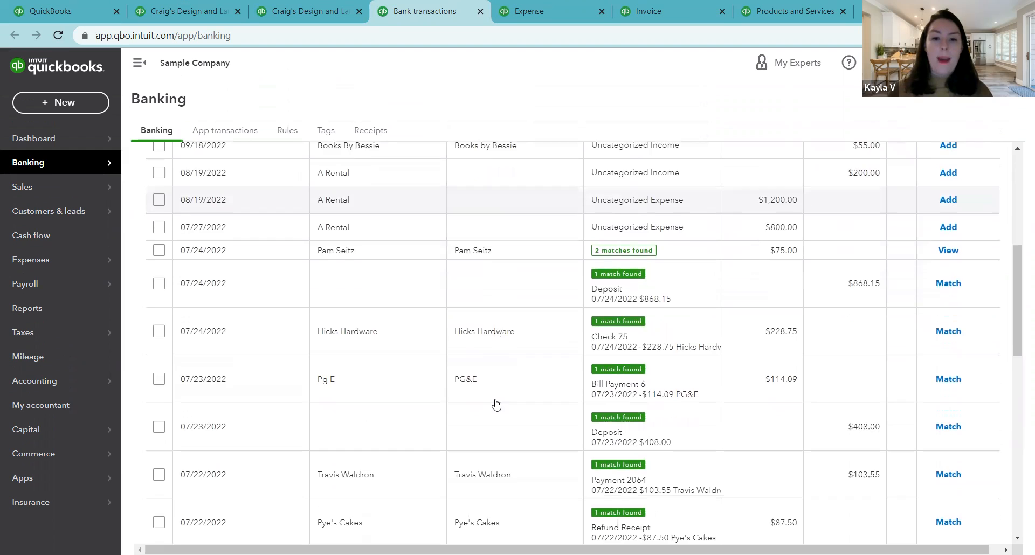
scroll(495, 403, up, 5)
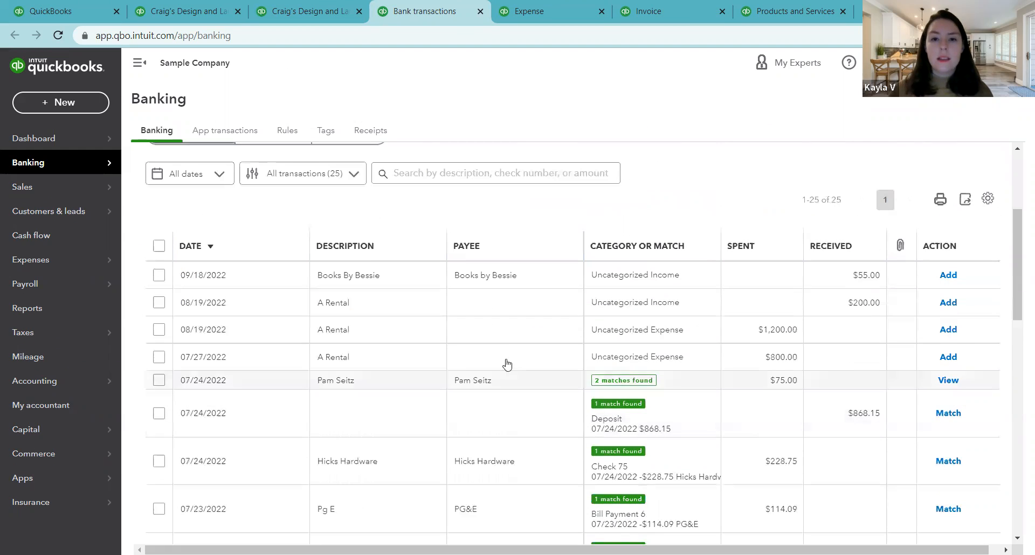
Step: Expand the $1,200.00 A Rental transaction dated 08/19/2022 and browse its available categories without changing the selection
click(506, 334)
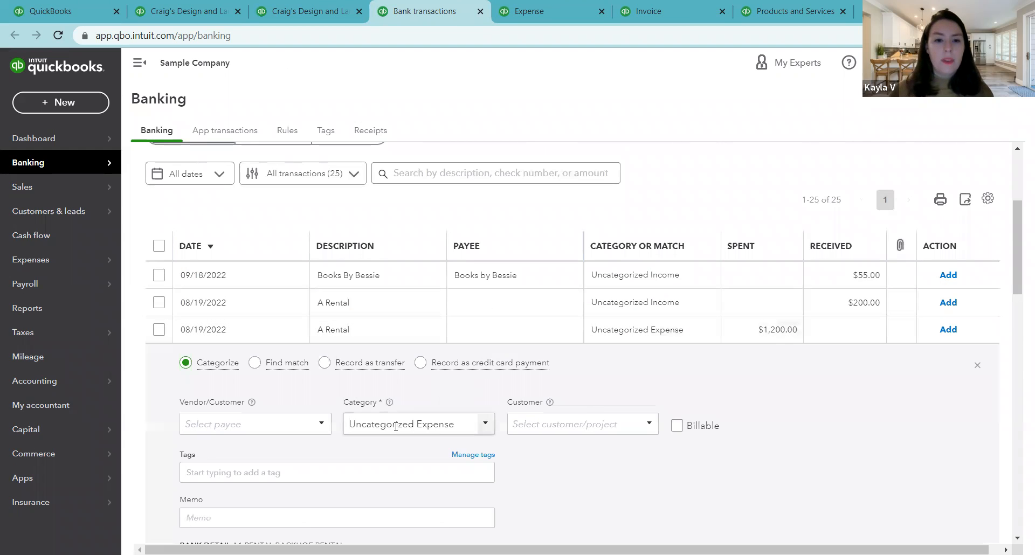
click(485, 425)
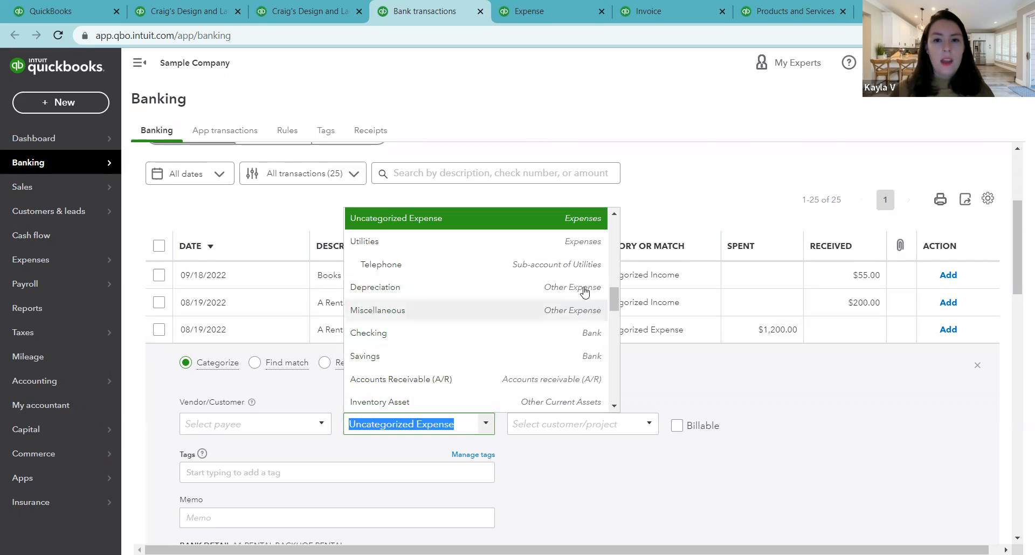
drag(611, 303, 618, 369)
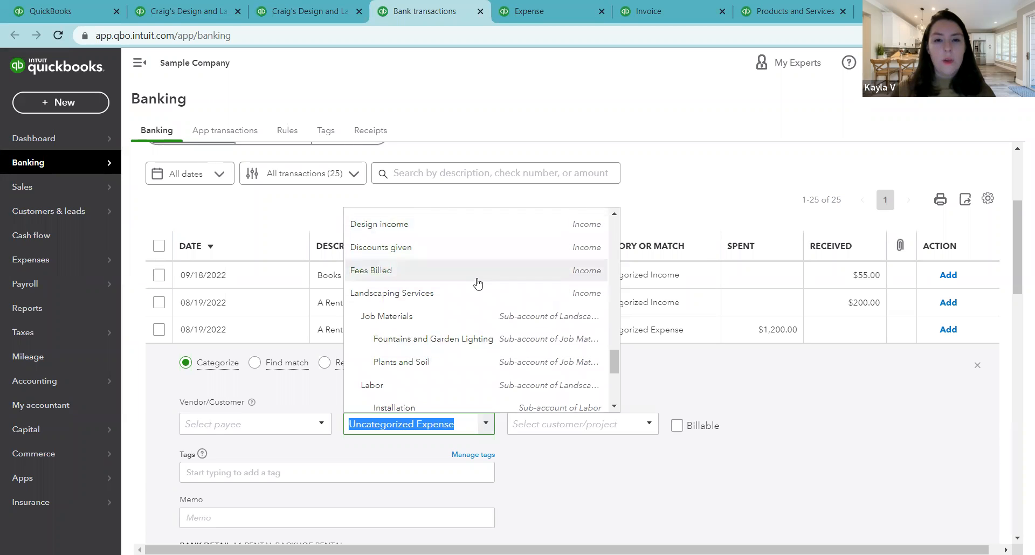
scroll(477, 283, up, 3)
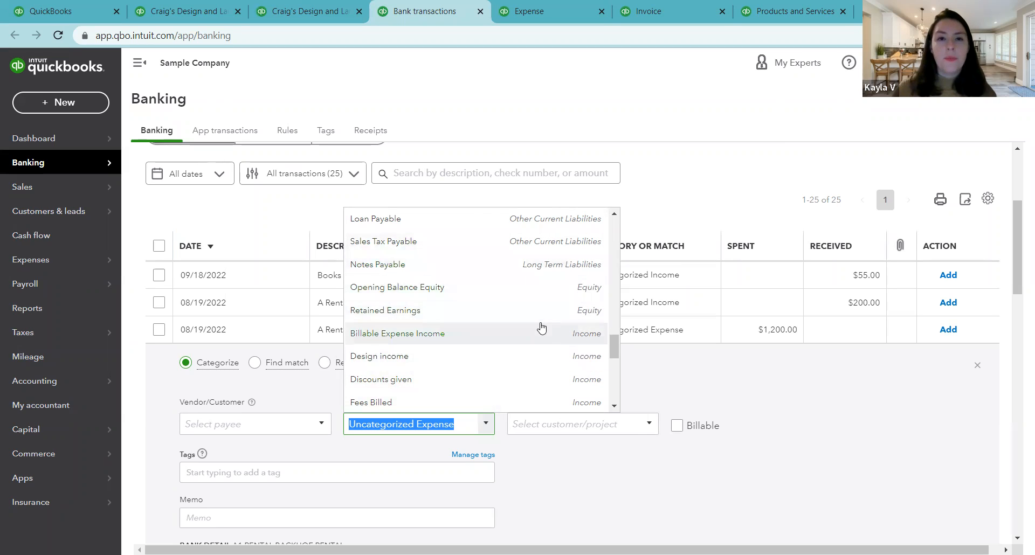
click(663, 197)
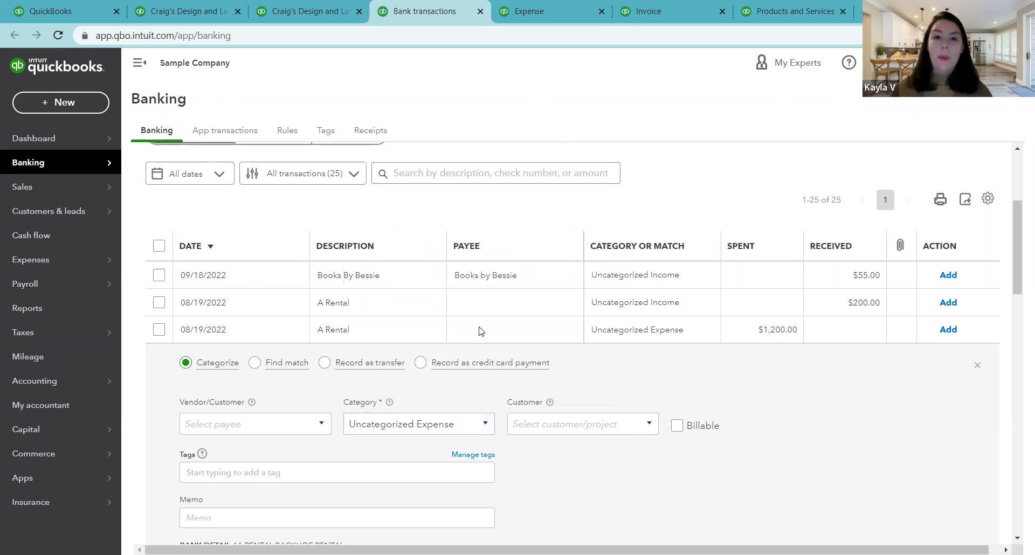
Step: Go to the blank expense form and show the categories available for the first category line
key(ctrl+Tab)
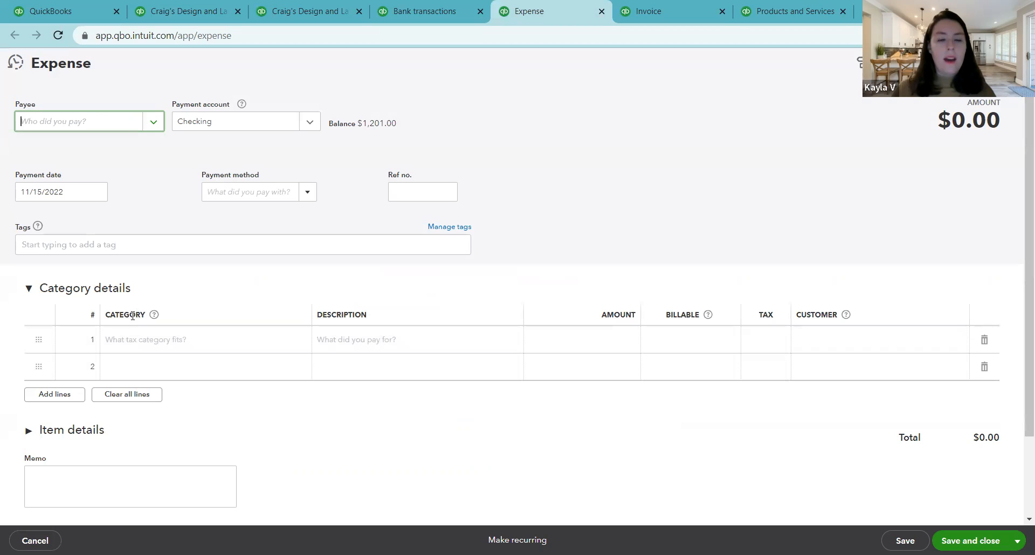
click(254, 349)
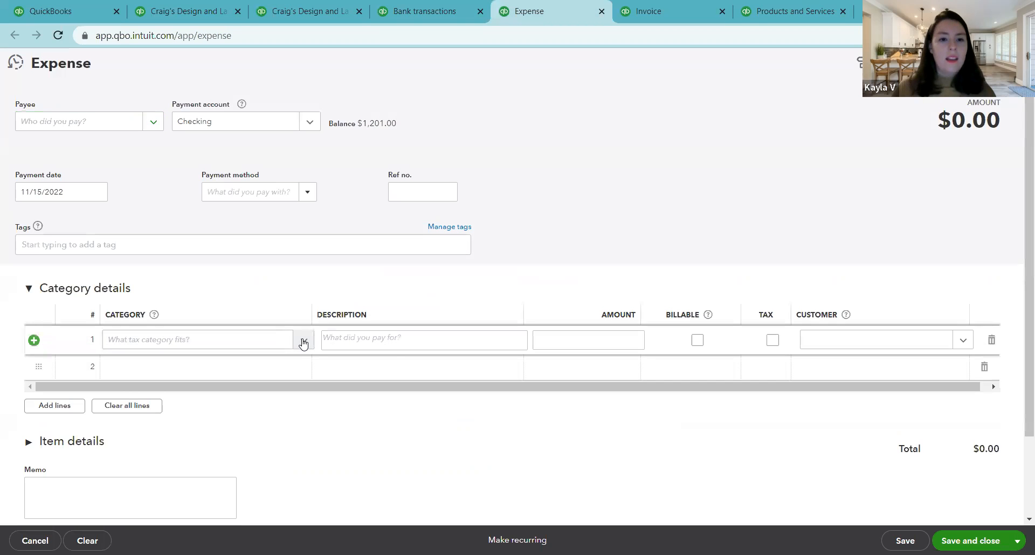
click(303, 342)
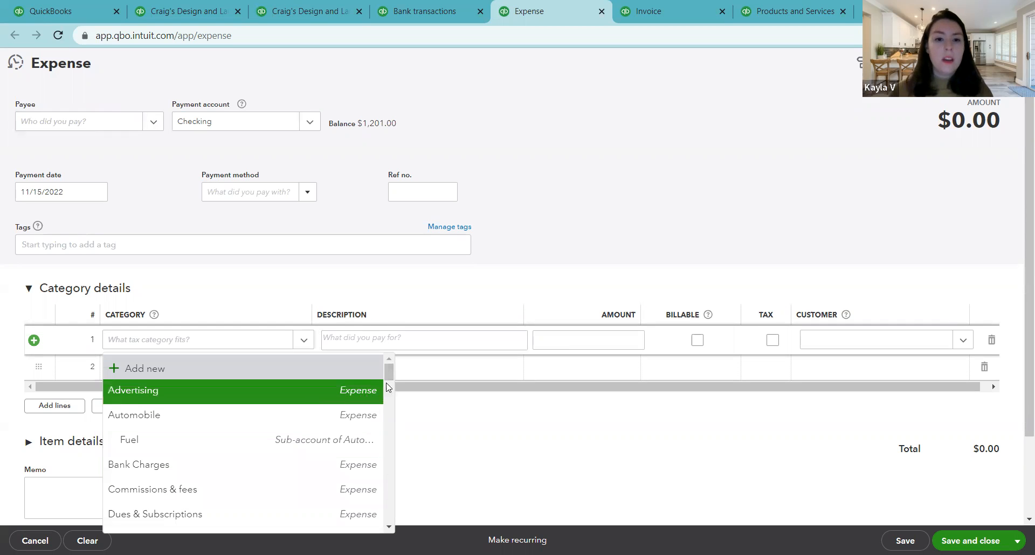
mouse_move(389, 374)
mouse_down()
mouse_move(395, 520)
mouse_move(402, 423)
mouse_move(393, 372)
mouse_up()
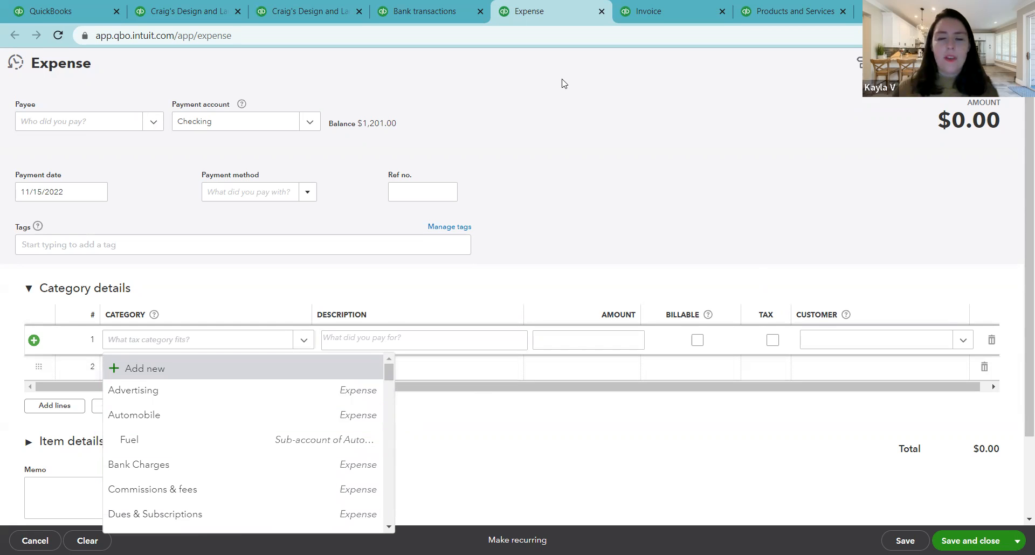
Step: Go to the blank invoice and view the products and services available for its first line
click(645, 11)
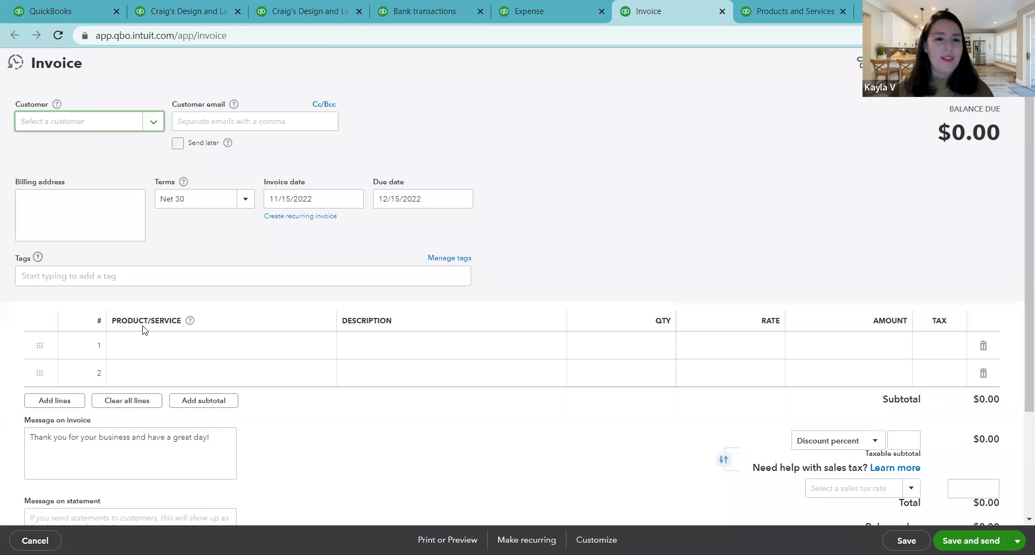
click(272, 350)
click(322, 347)
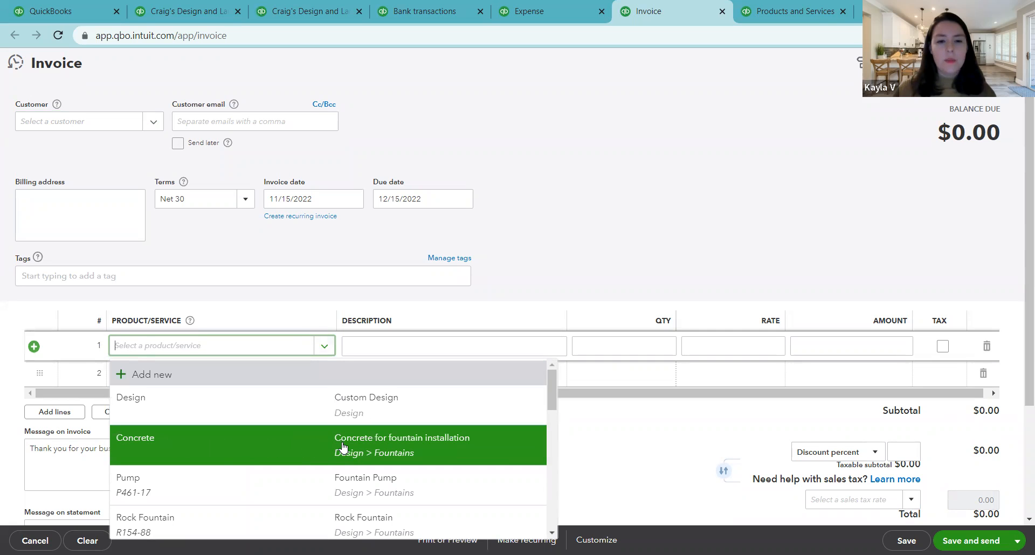
click(585, 440)
Step: View the products and services list, then revisit the expense form, bank transactions, Balance Sheet and Profit and Loss report
click(786, 7)
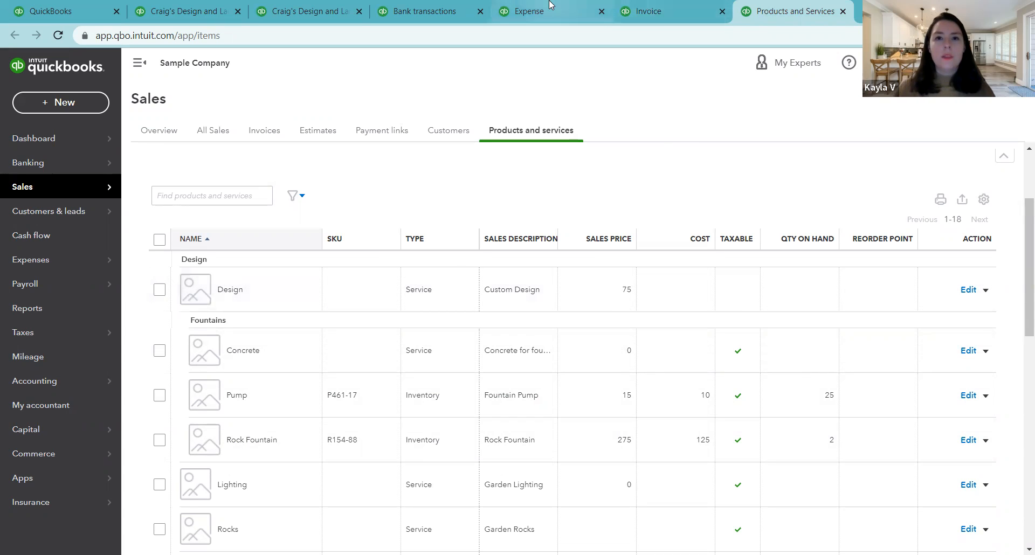
click(542, 20)
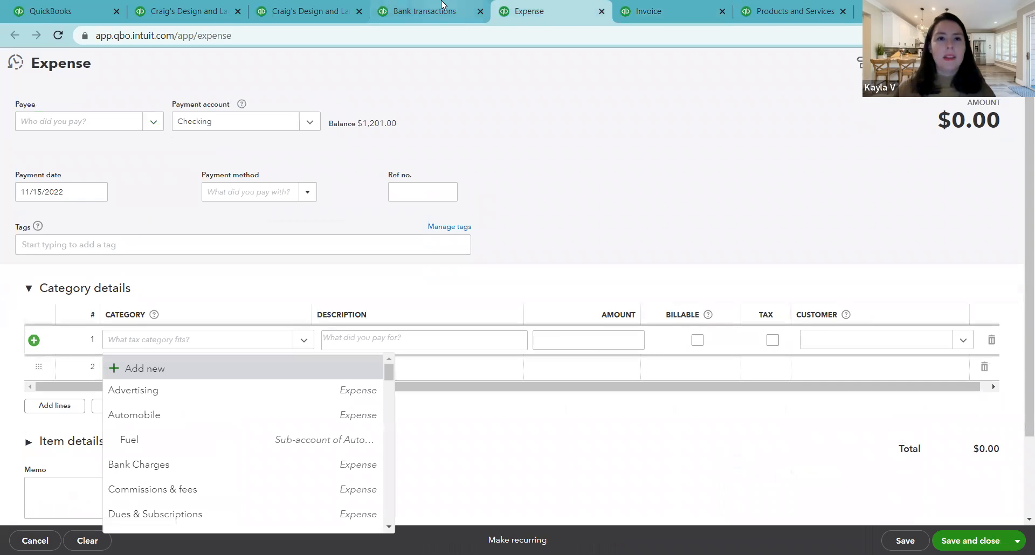
click(412, 7)
click(343, 7)
click(189, 11)
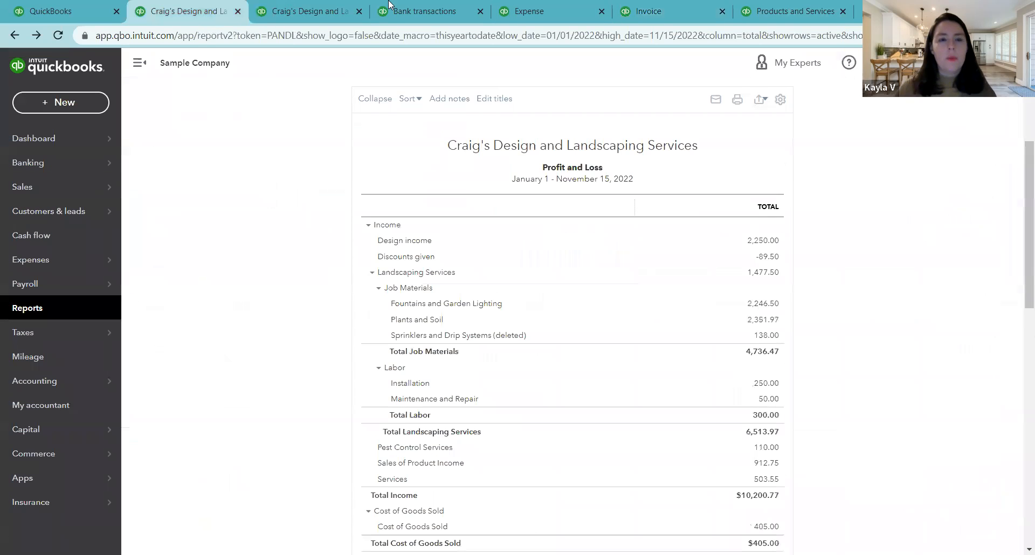
Step: Return to the invoice and select Concrete as the product/service on the first line
click(658, 4)
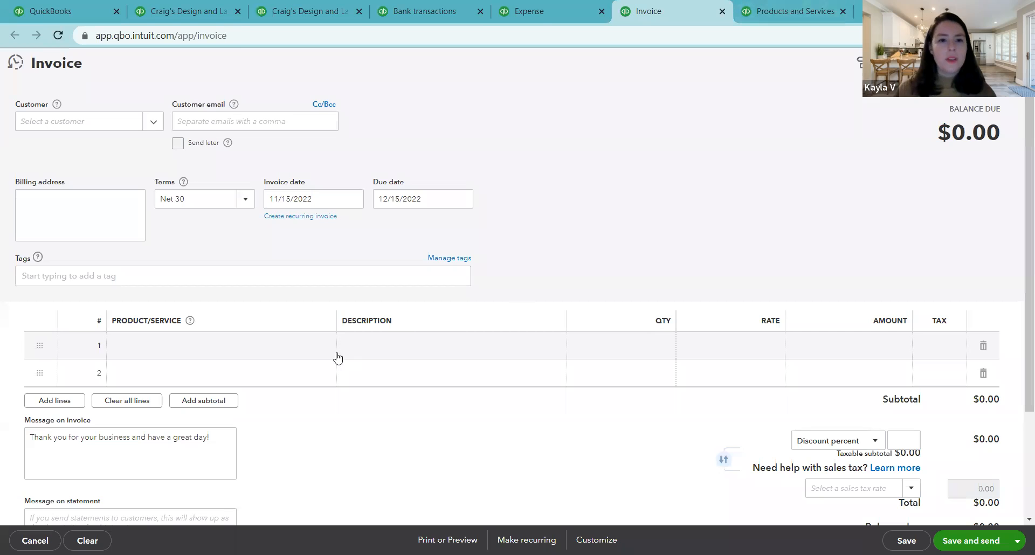
click(318, 349)
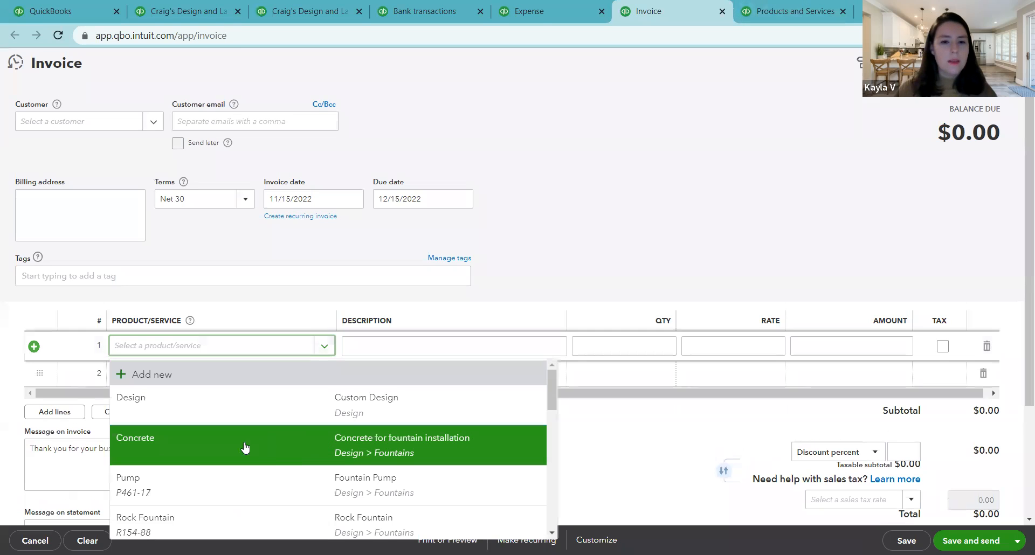
click(302, 446)
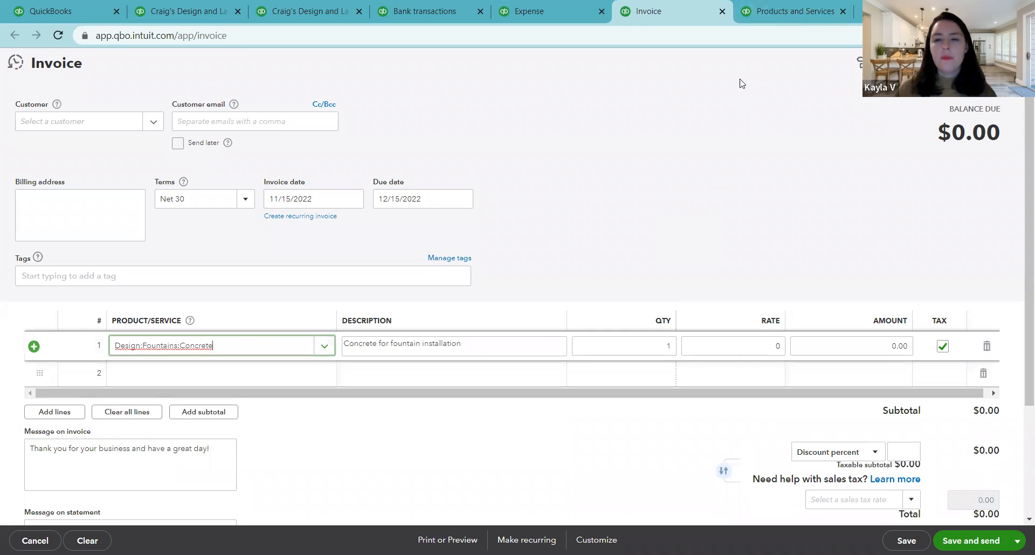
Step: Open the Concrete service for editing from the products and services list to view its income account
click(770, 5)
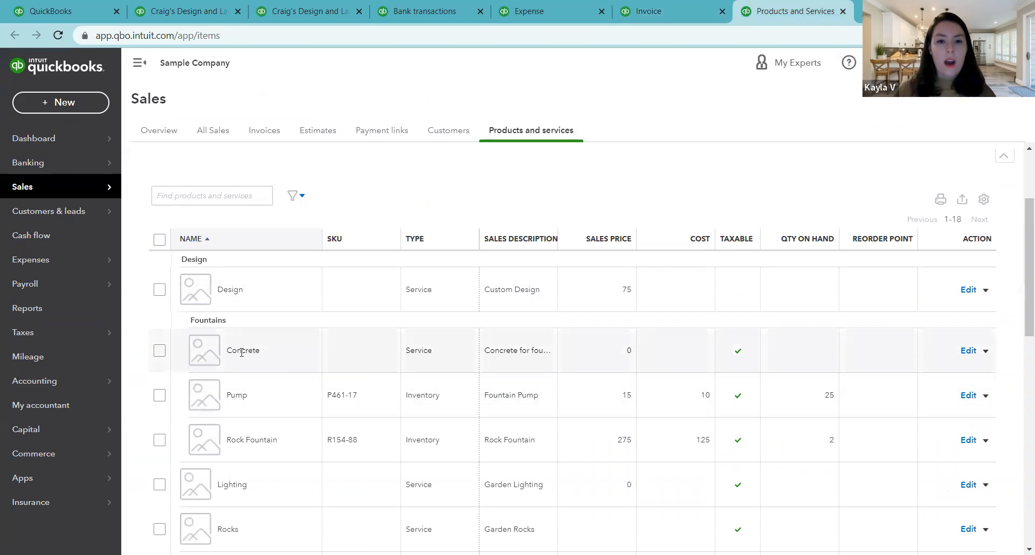
click(967, 351)
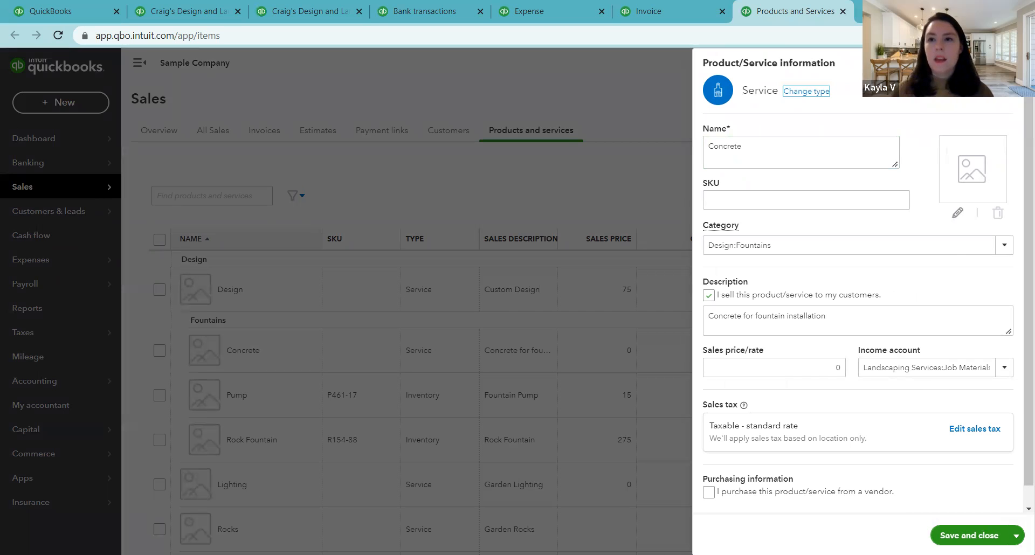
Step: Close the Concrete service, open the Design service for editing to view its income account, and close it
click(661, 426)
scroll(386, 399, down, 3)
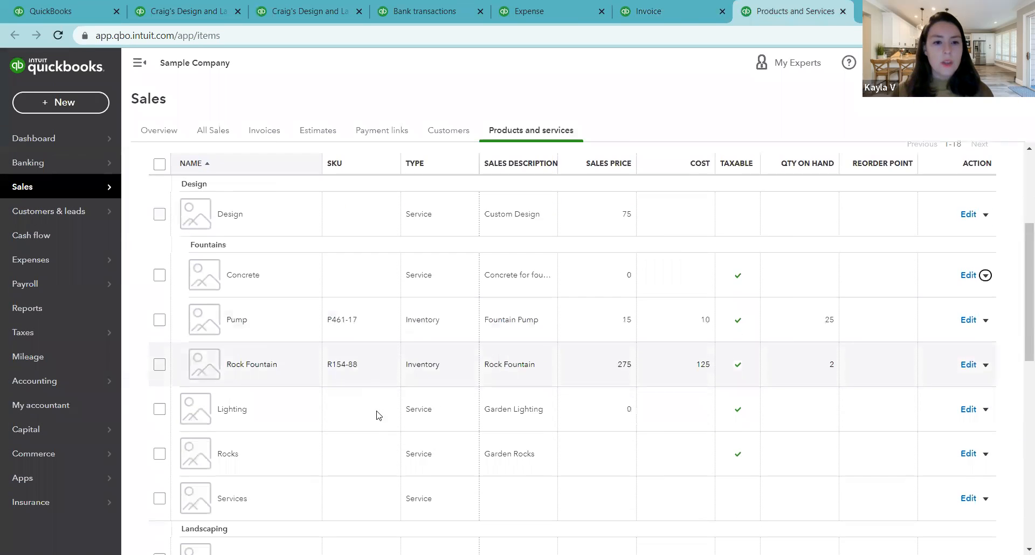
scroll(359, 458, up, 2)
scroll(341, 370, up, 1)
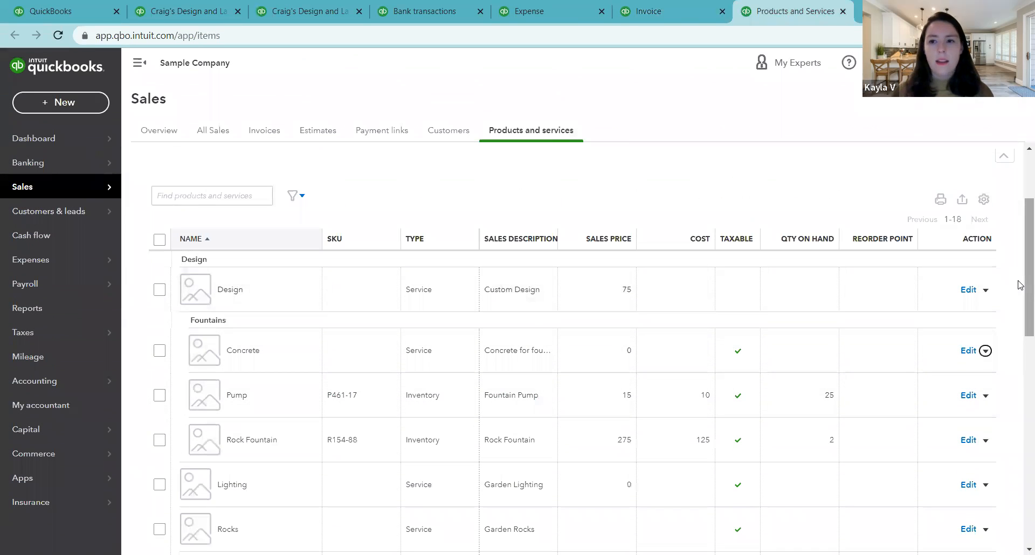
click(967, 291)
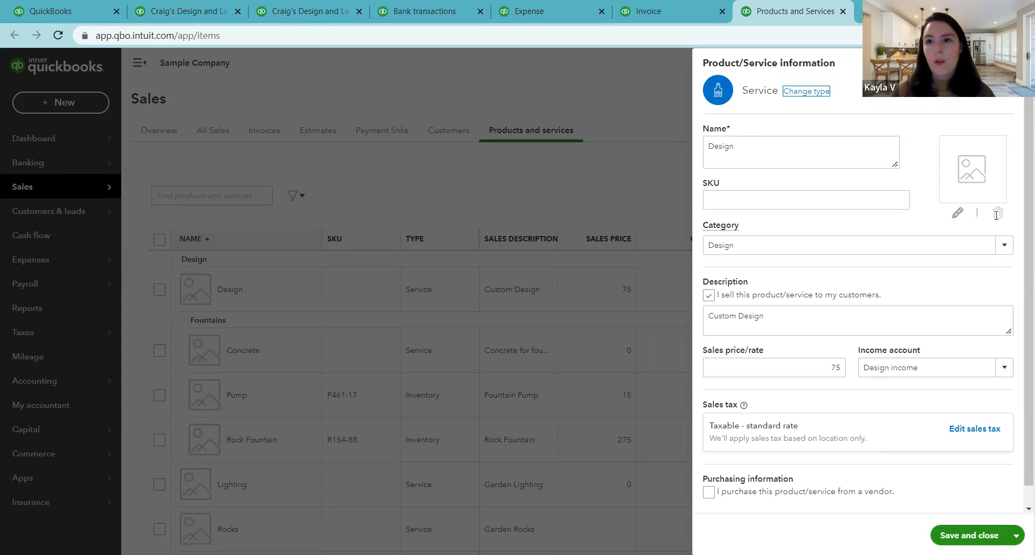
click(1006, 63)
Step: Return to the invoice, then go to the dashboard and open the chart of accounts
click(690, 8)
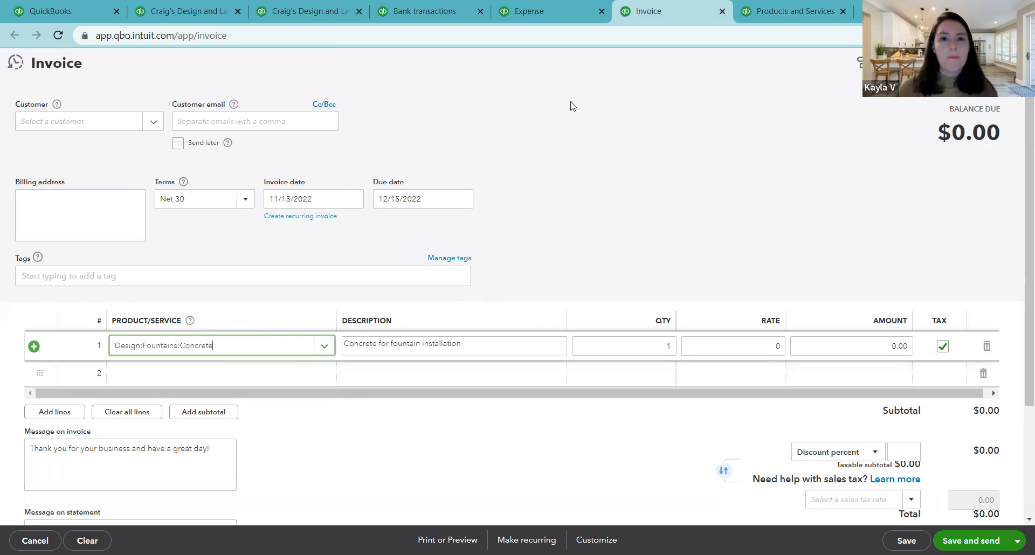
click(86, 6)
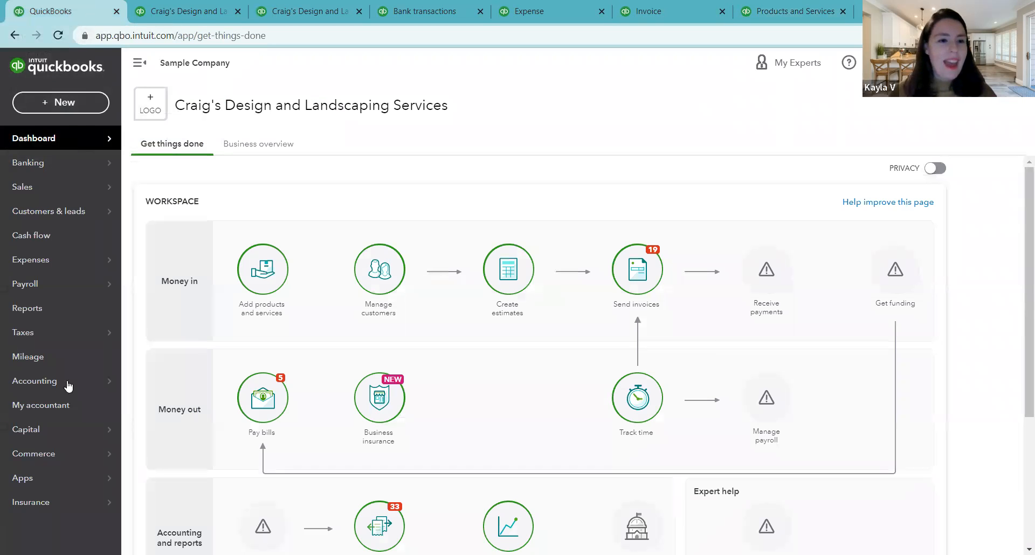
mouse_move(47, 384)
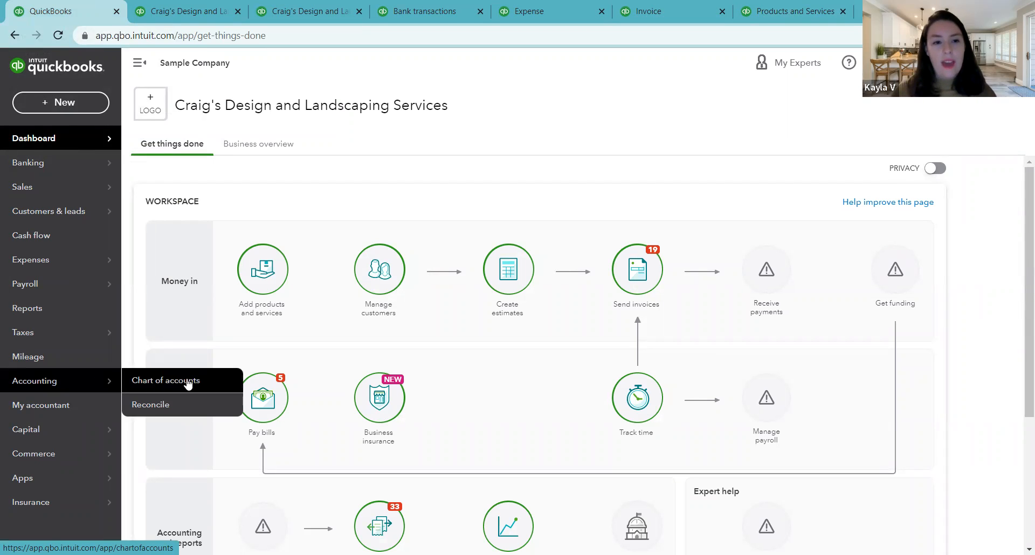
click(71, 387)
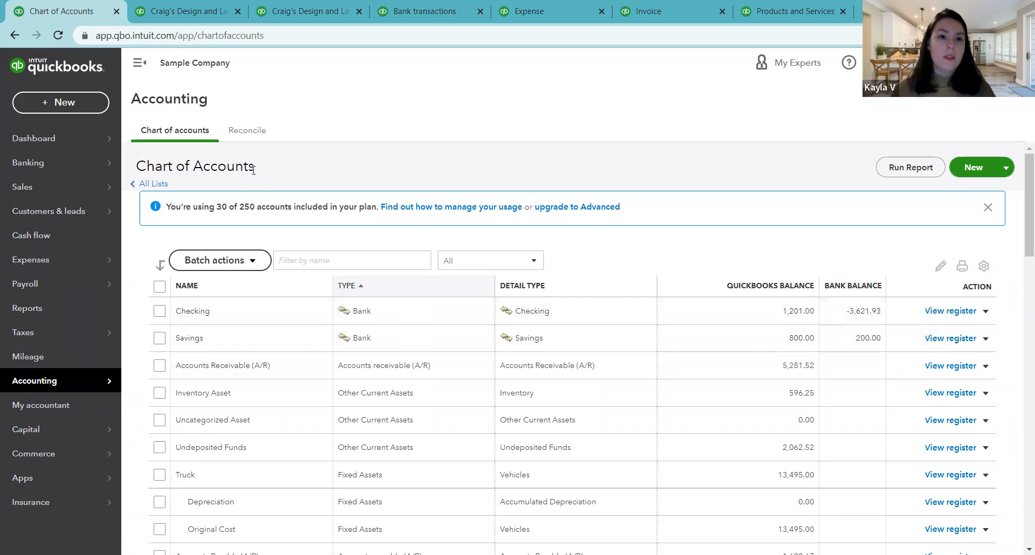
Step: Examine the chart of accounts list, comparing account types from bank, asset and liability accounts through equity and income
drag(264, 172, 196, 167)
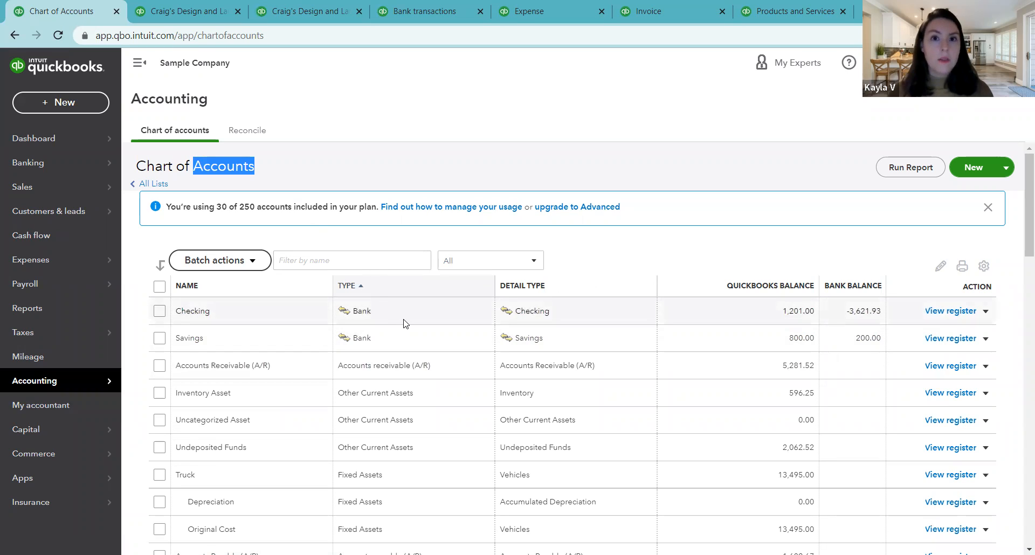
click(580, 252)
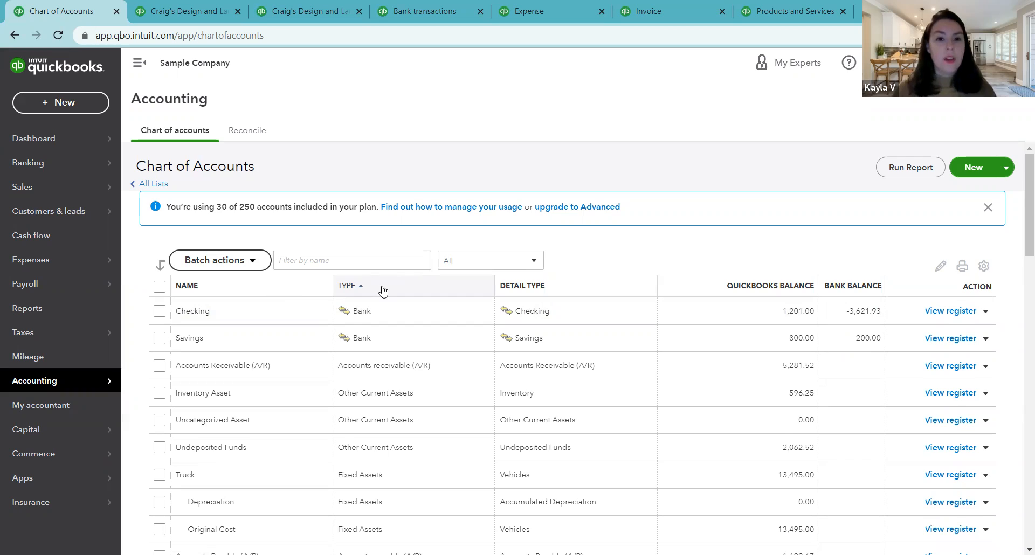
scroll(382, 291, down, 1)
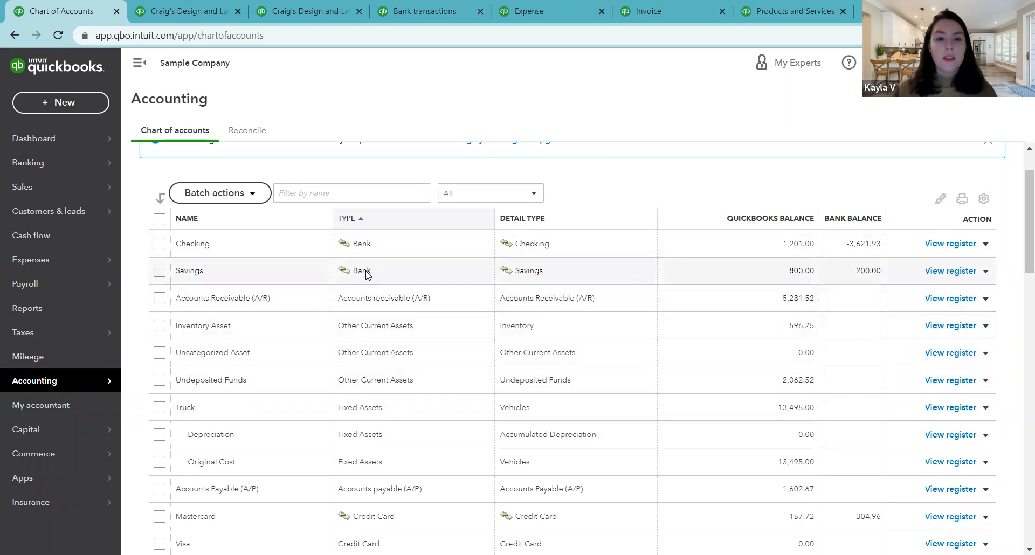
scroll(407, 350, up, 1)
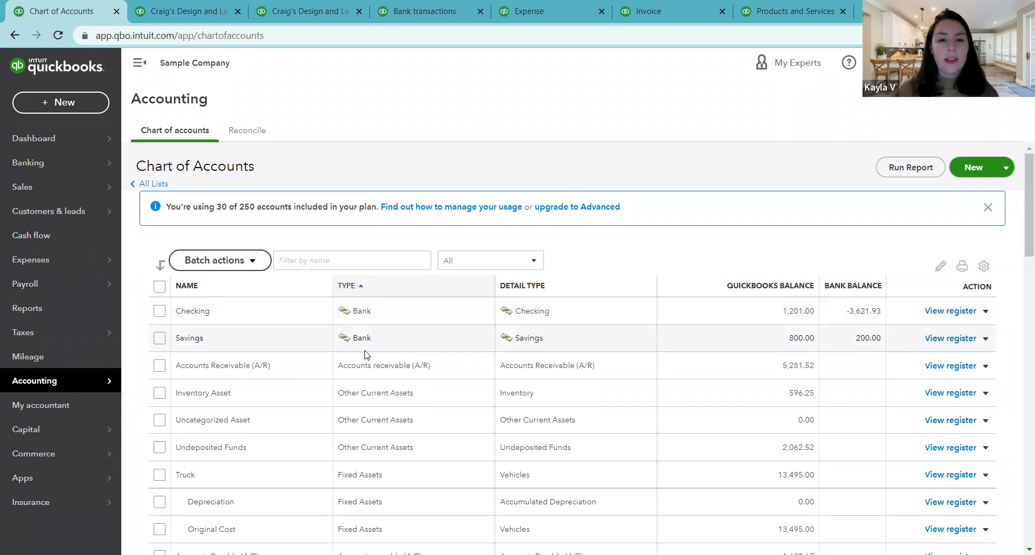
scroll(364, 354, down, 6)
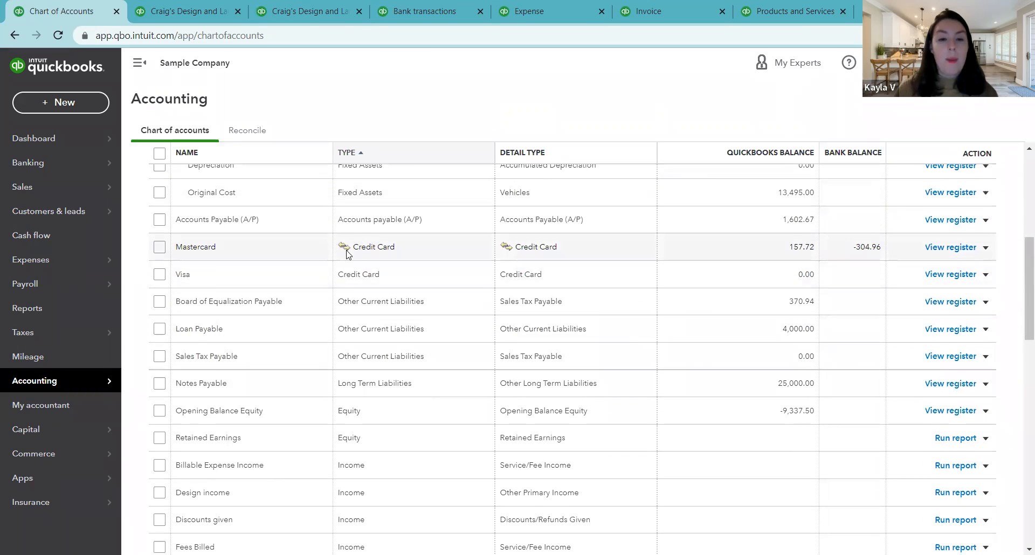
scroll(363, 254, down, 5)
scroll(364, 318, up, 3)
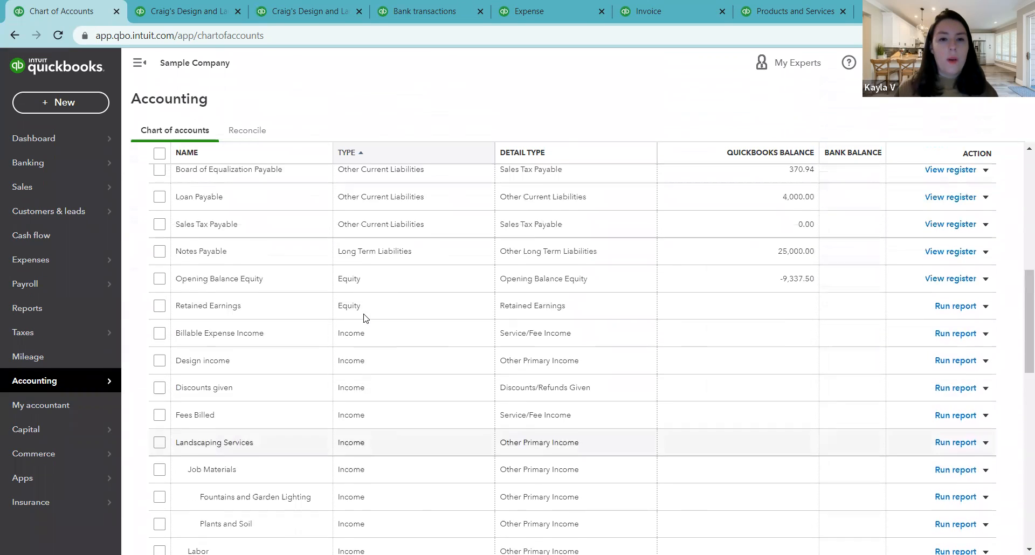
scroll(363, 318, up, 6)
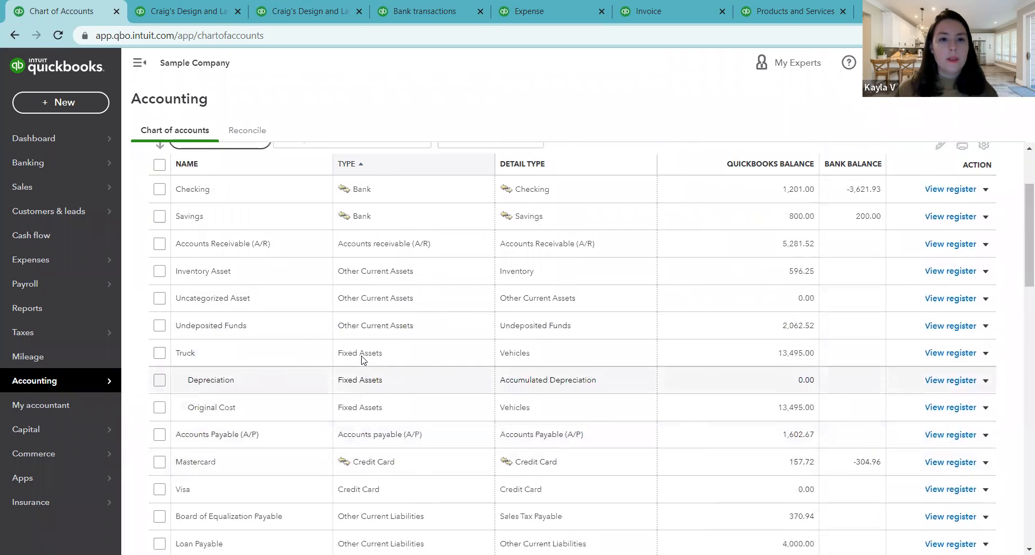
scroll(362, 359, up, 2)
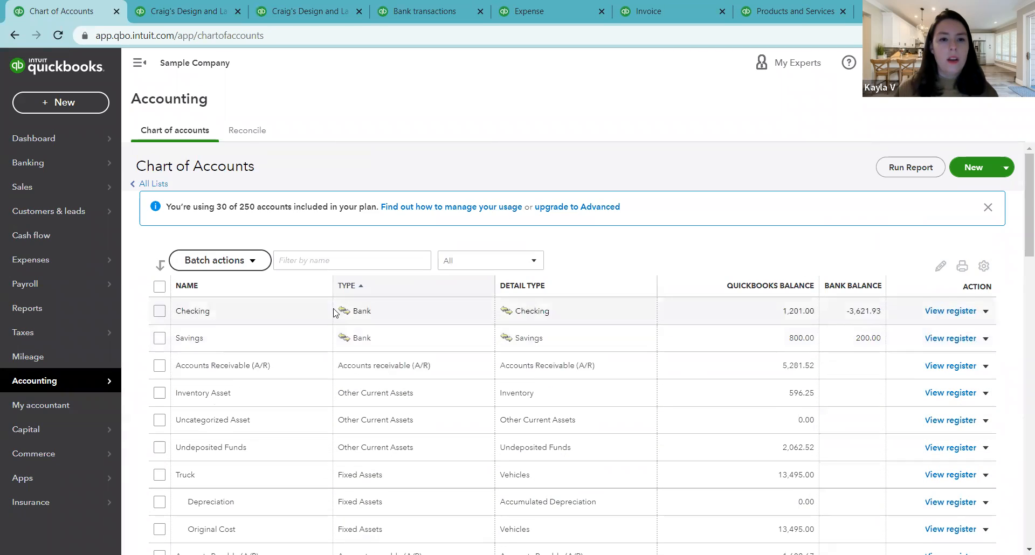
Step: View the linked accounts in bank transactions, then compare the QuickBooks and bank balances in the chart of accounts
click(415, 5)
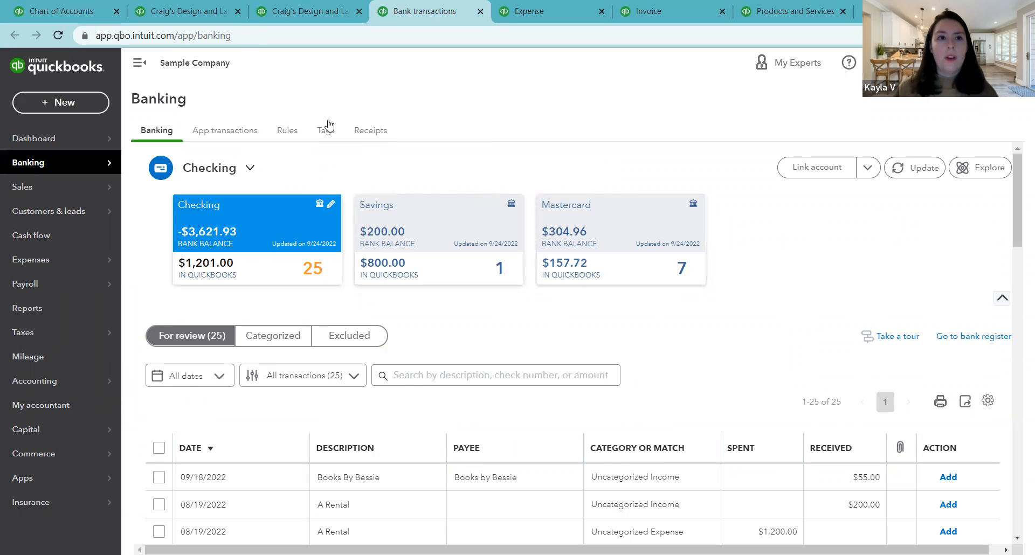
key(ctrl+shift+Tab)
key(ctrl+shift+Tab)
key(ctrl+shift+Tab)
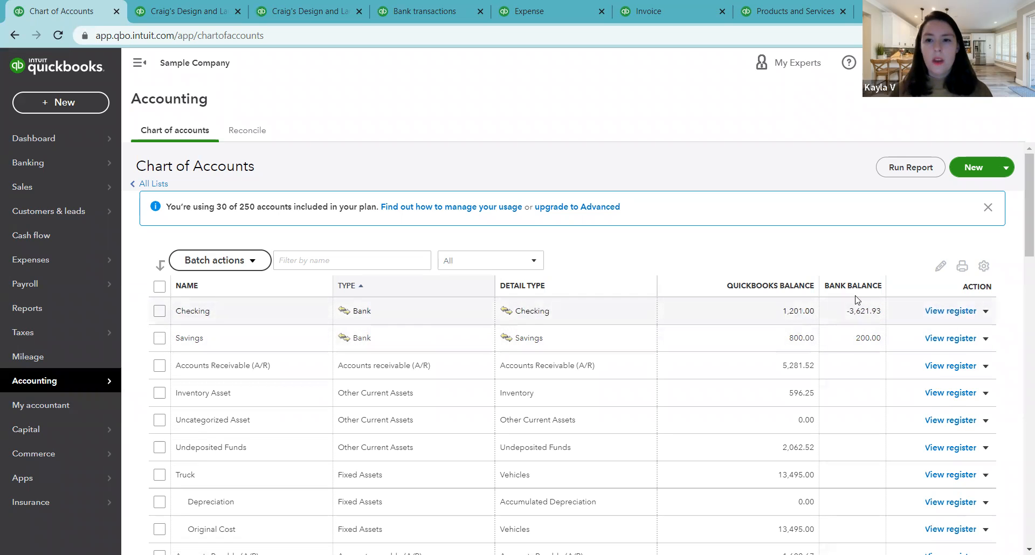
scroll(861, 378, down, 3)
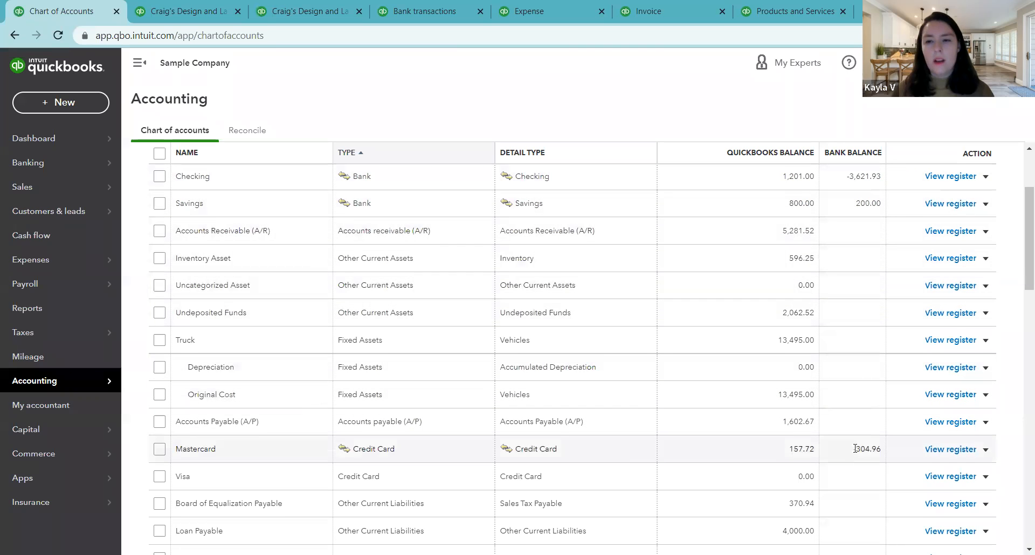
scroll(854, 421, up, 3)
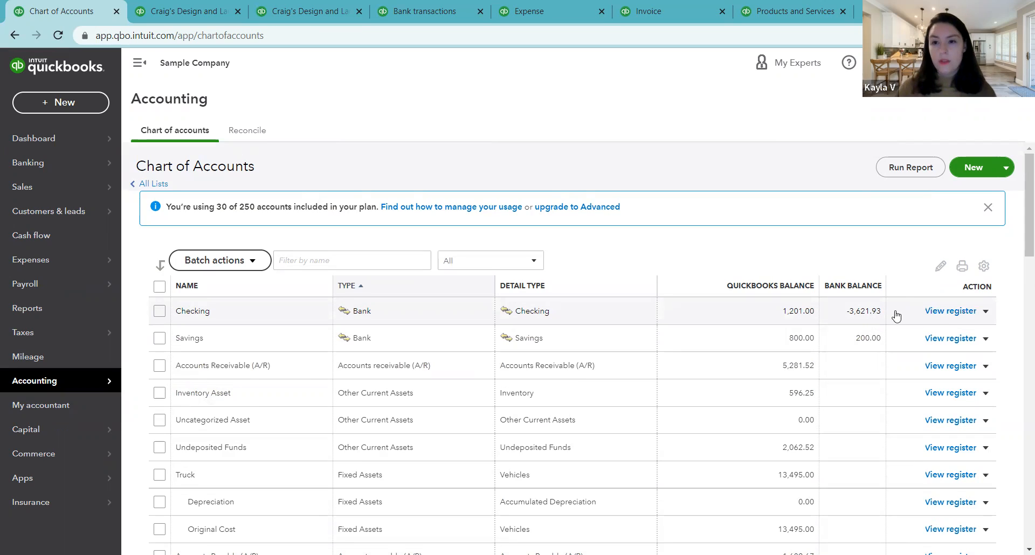
Step: Open the Checking account's register, dismiss the register basics tip, and review its transactions and running balance
click(948, 312)
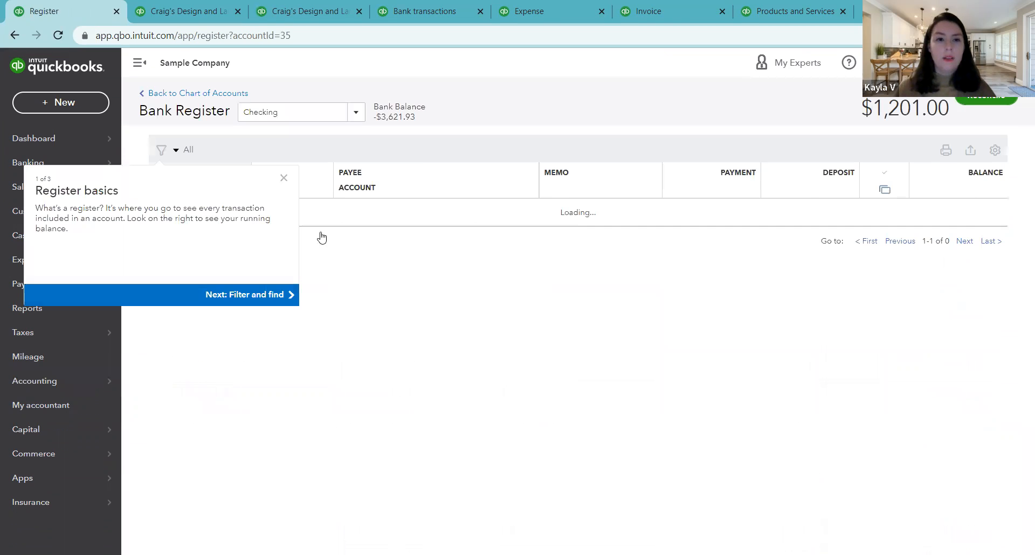
click(284, 207)
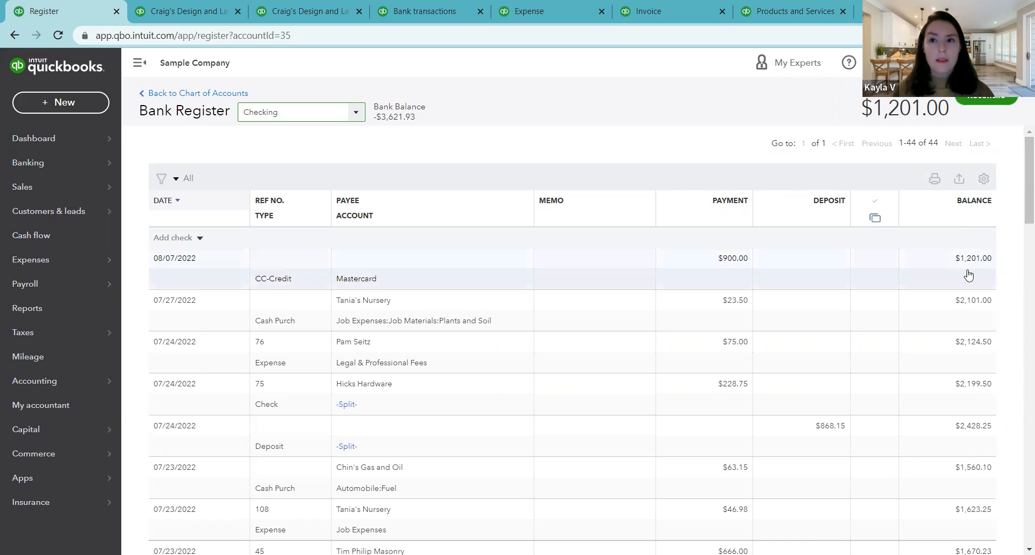
scroll(874, 331, down, 6)
scroll(876, 337, up, 6)
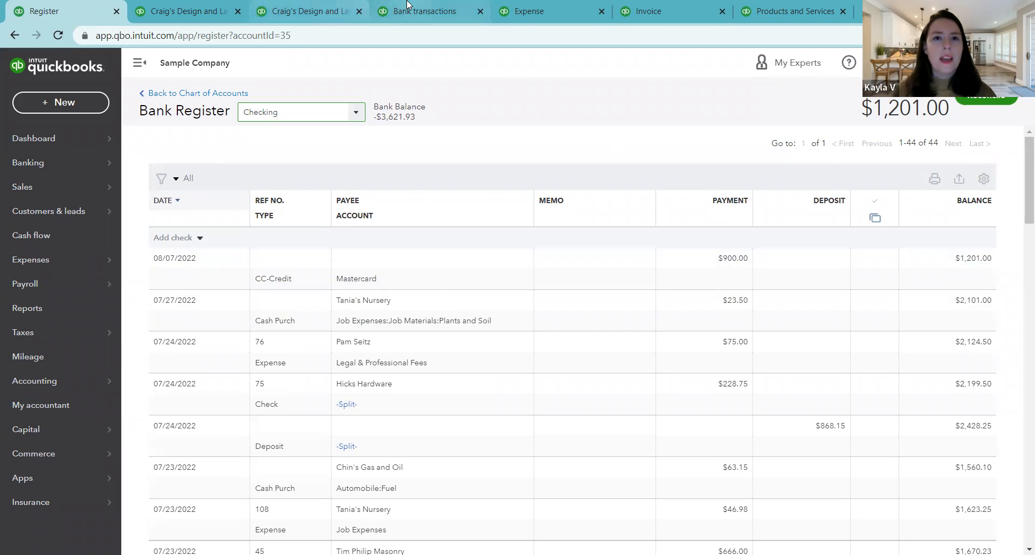
Step: Add the 08/19/2022 A Rental receipt of $200.00 from bank transactions as Uncategorized Income
click(413, 17)
scroll(638, 346, down, 2)
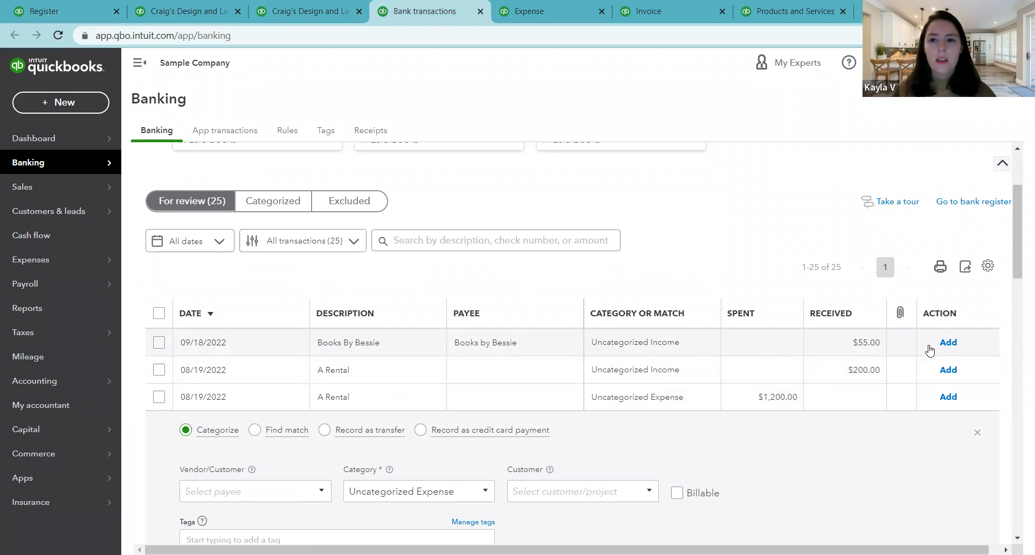
click(947, 370)
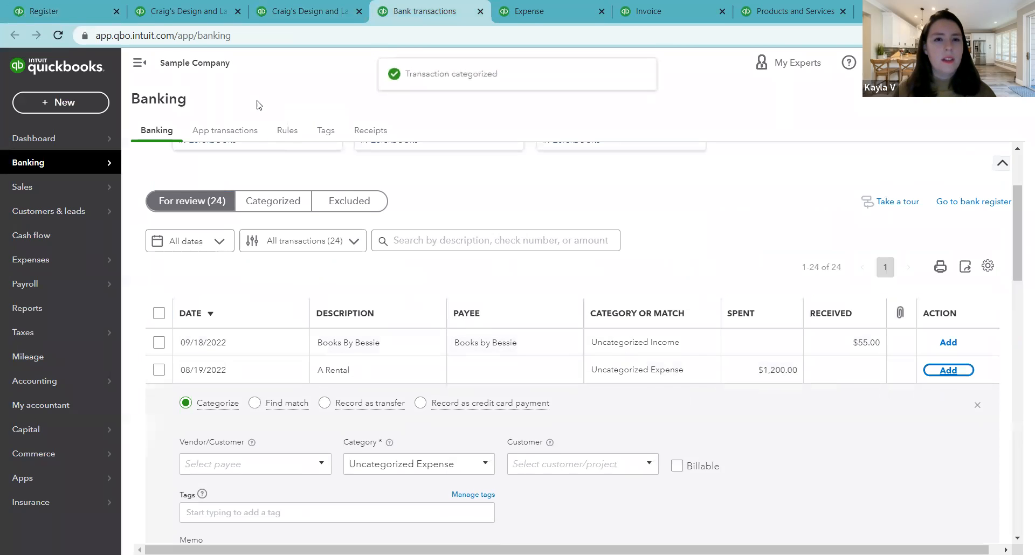
Step: Reload the Checking register, dismiss its tip, and inspect the bank feed marker on the 08/19/2022 deposit
click(62, 12)
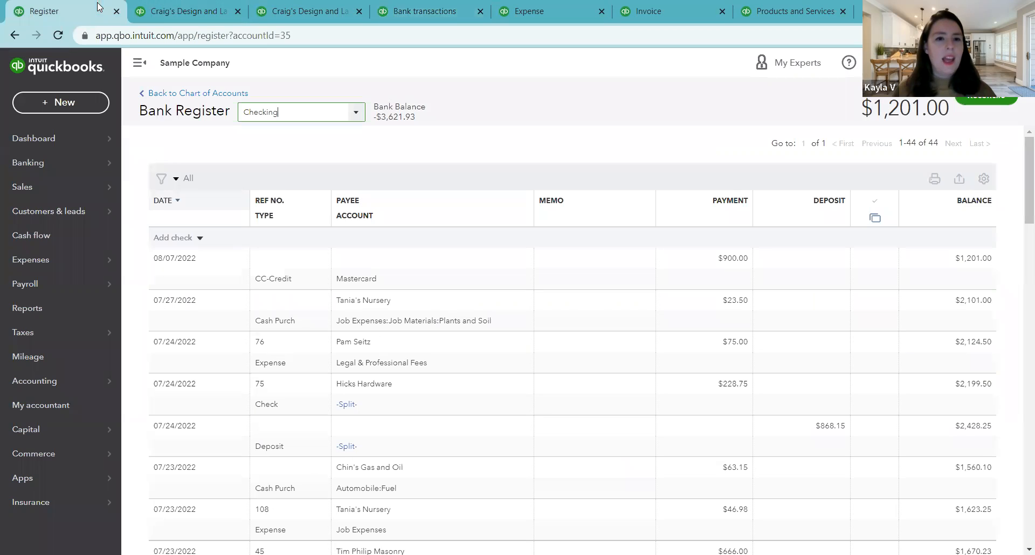
click(60, 37)
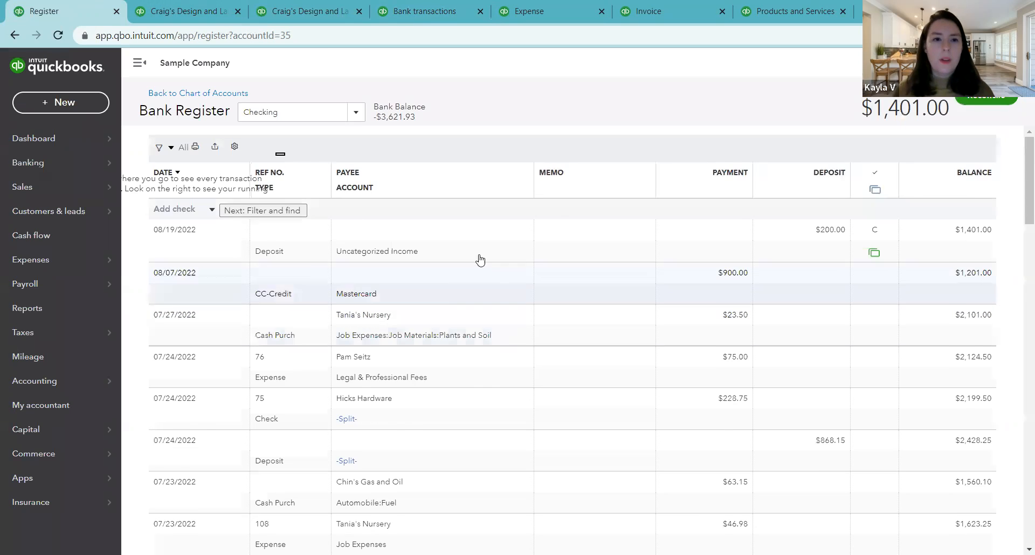
click(295, 202)
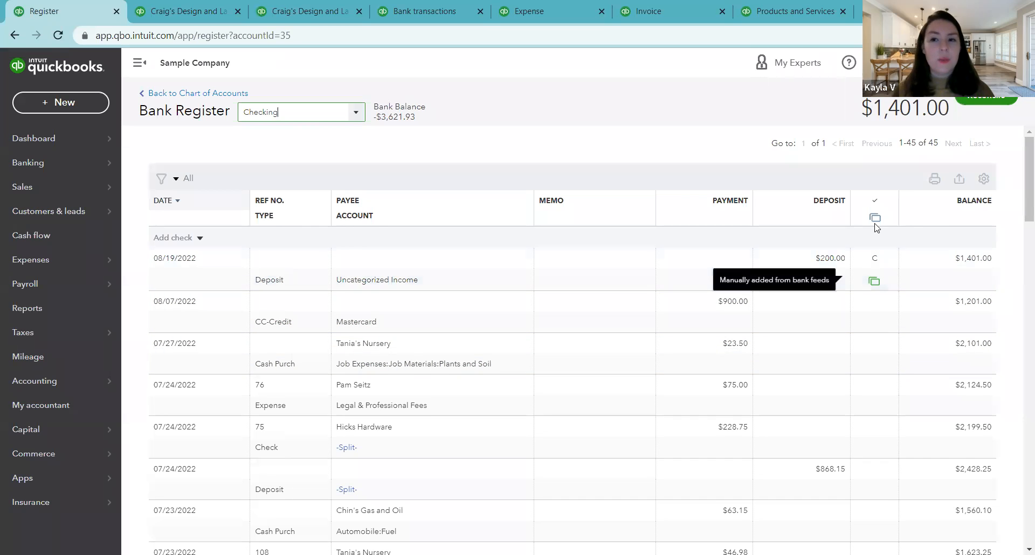
mouse_move(877, 284)
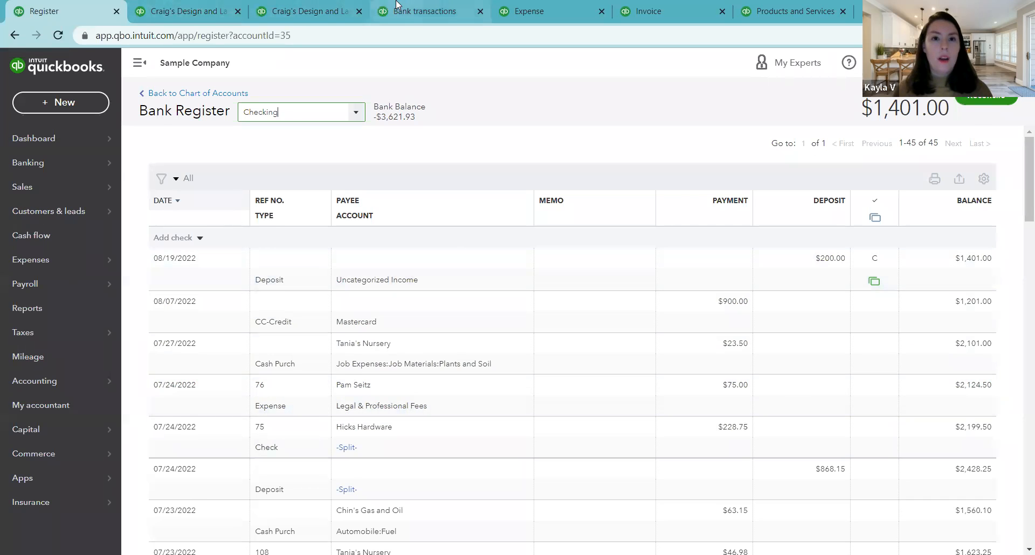
Step: View the Checking payment account on the expense form, then return to the Checking register and review the deposit's bank feed marker
click(478, 3)
click(522, 16)
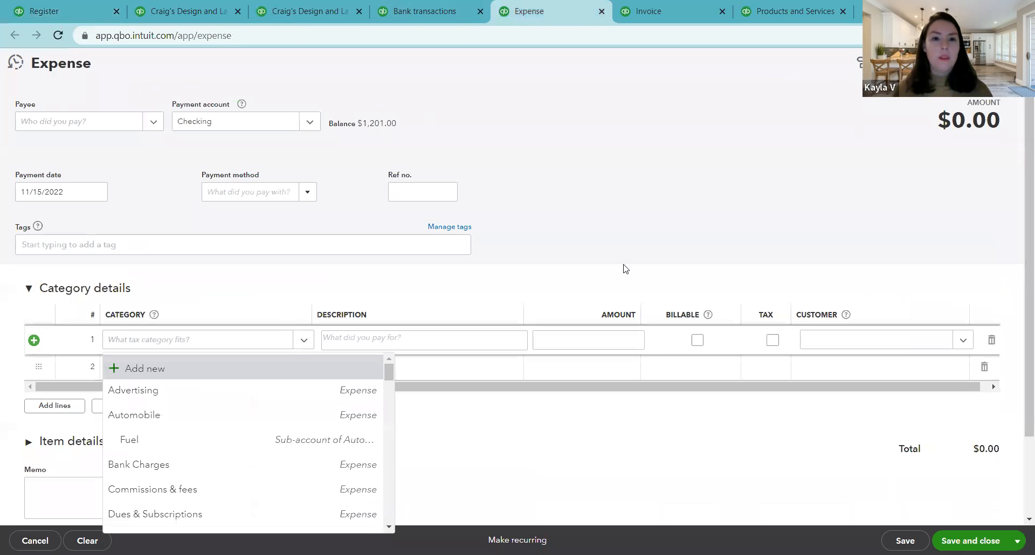
click(322, 216)
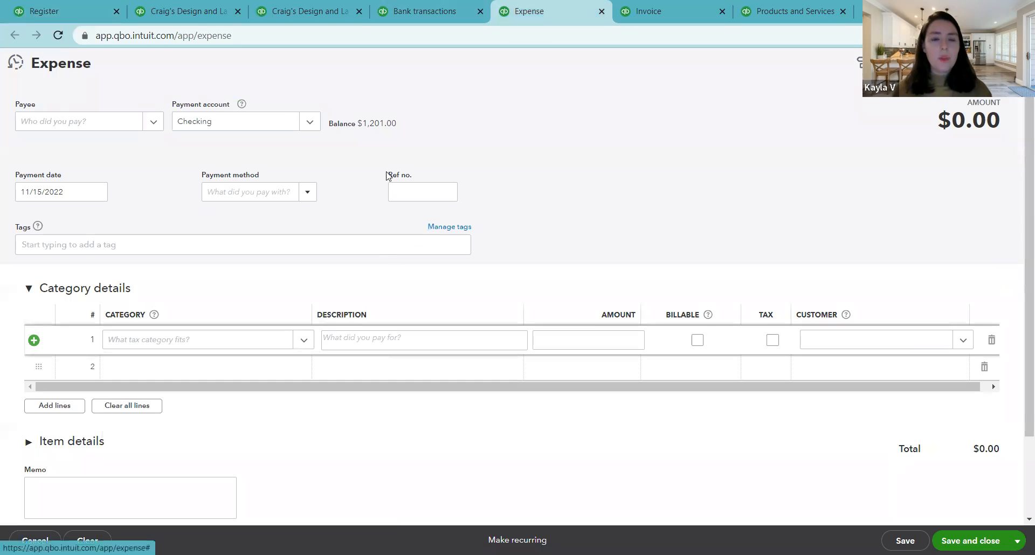
click(99, 7)
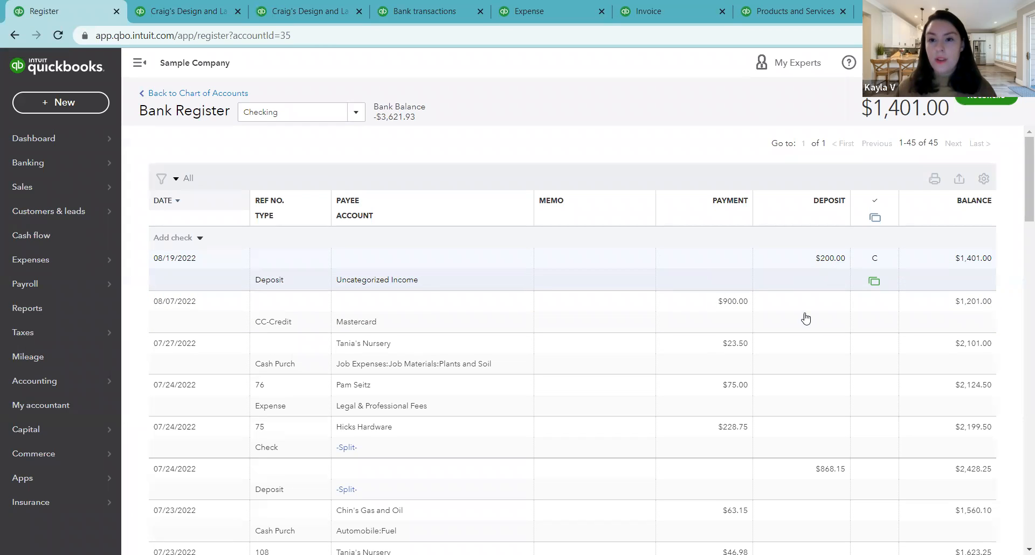
mouse_move(878, 286)
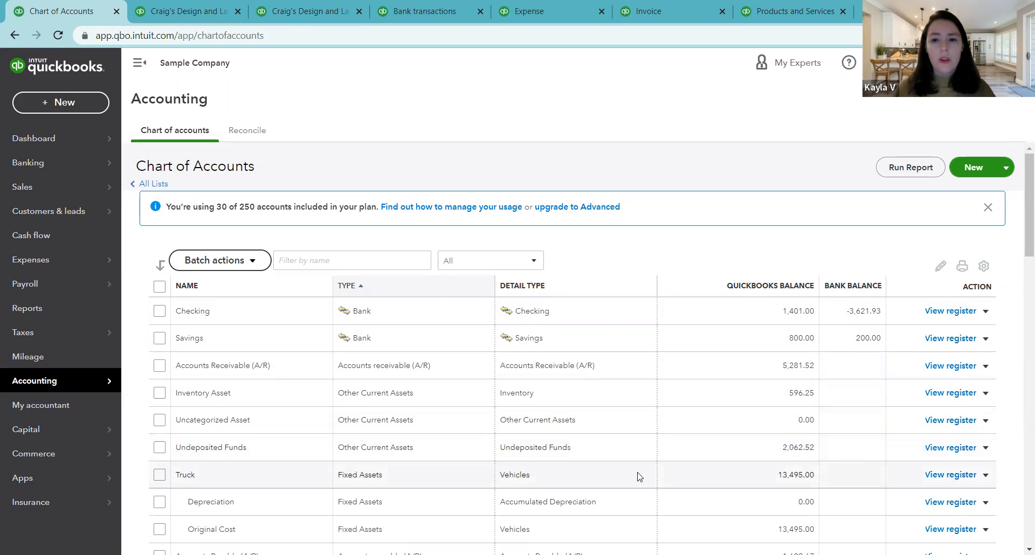
Step: Review the register options for Truck and Inventory Asset in the chart of accounts, then go back to bank transactions
click(934, 476)
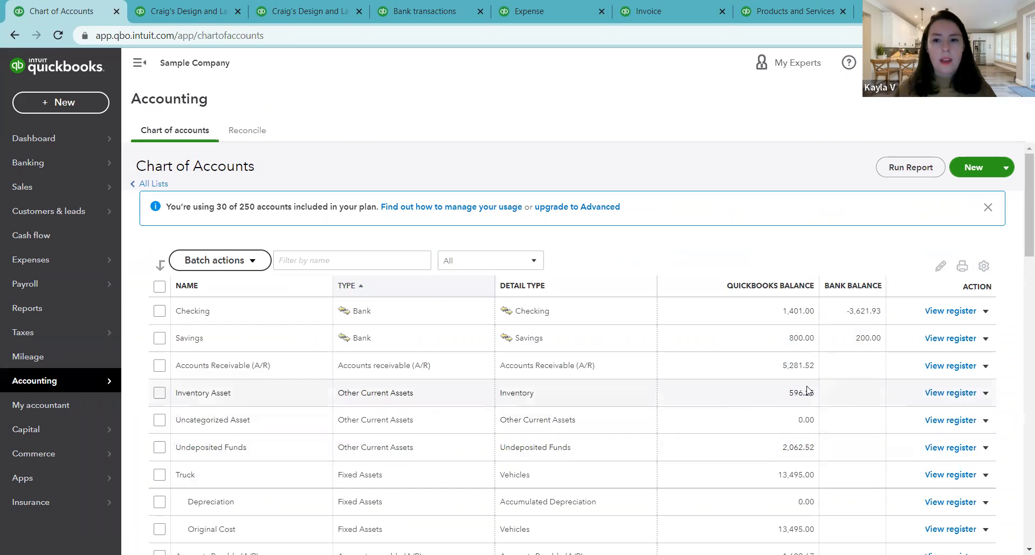
click(951, 394)
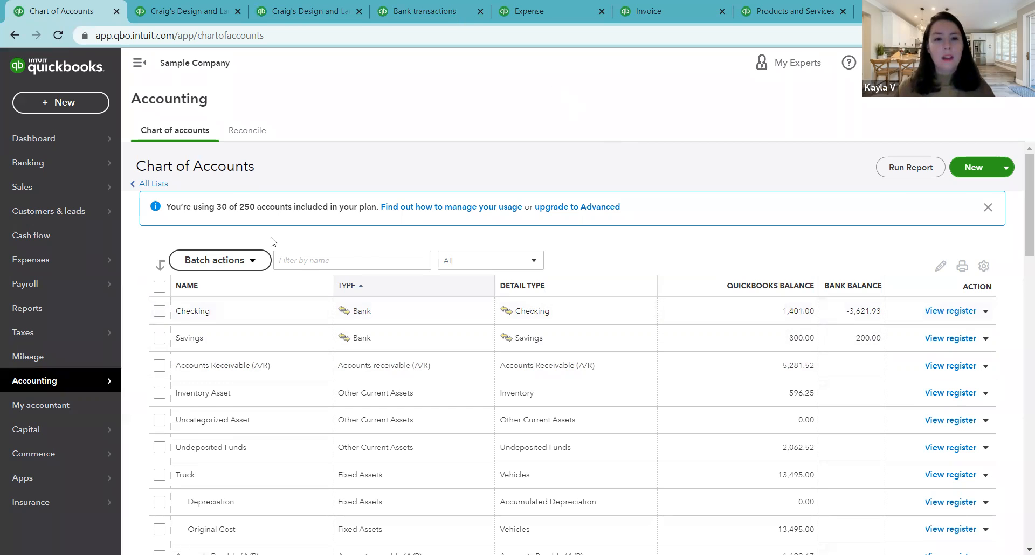
click(424, 12)
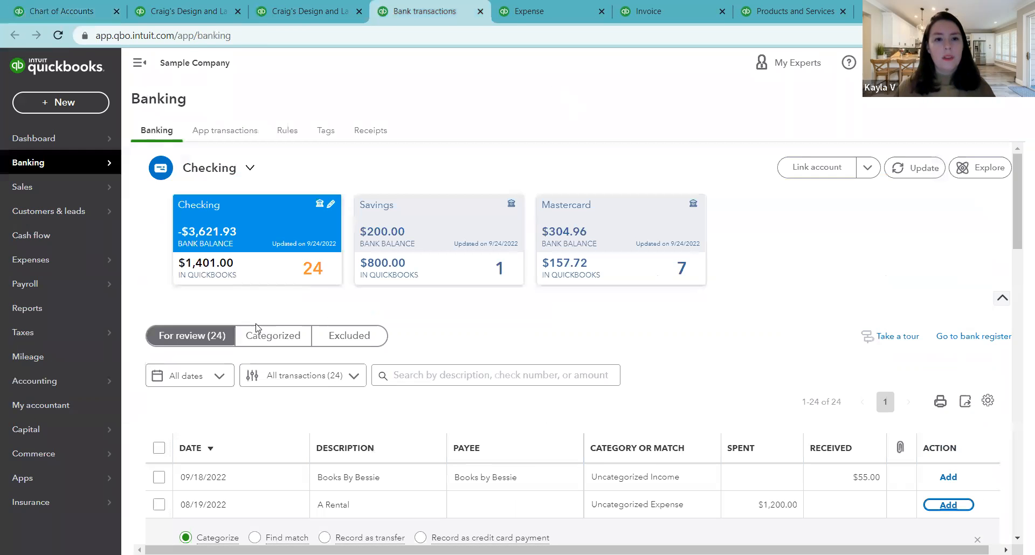
Step: View the categorized Checking bank transactions, then examine the QuickBooks and bank balances in the chart of accounts, from bank through income accounts
click(284, 343)
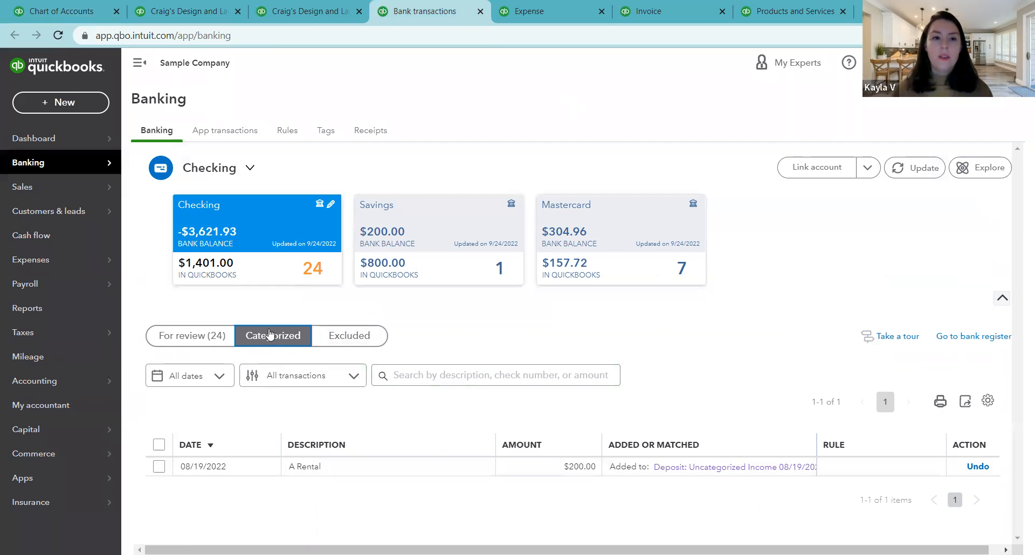
click(61, 10)
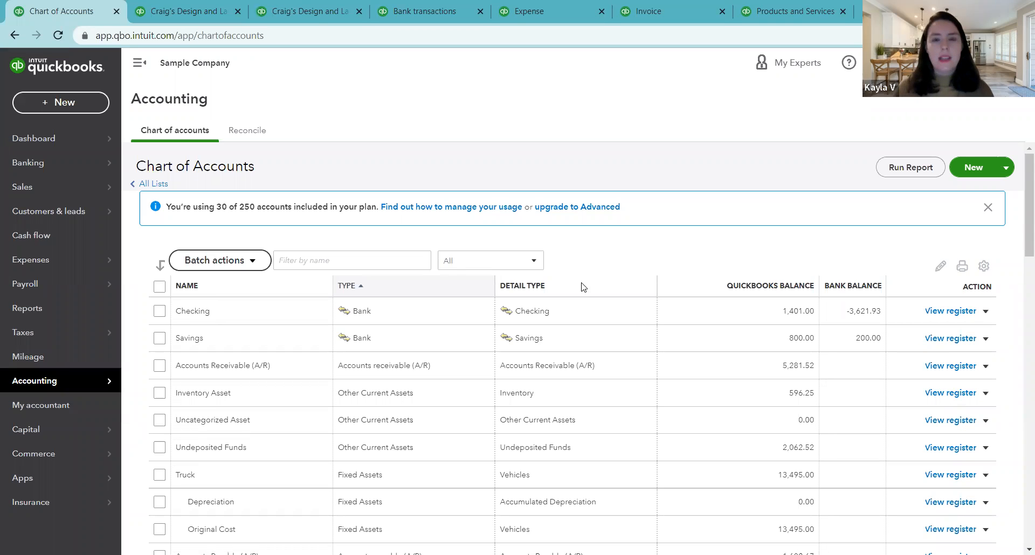
scroll(1011, 250, down, 2)
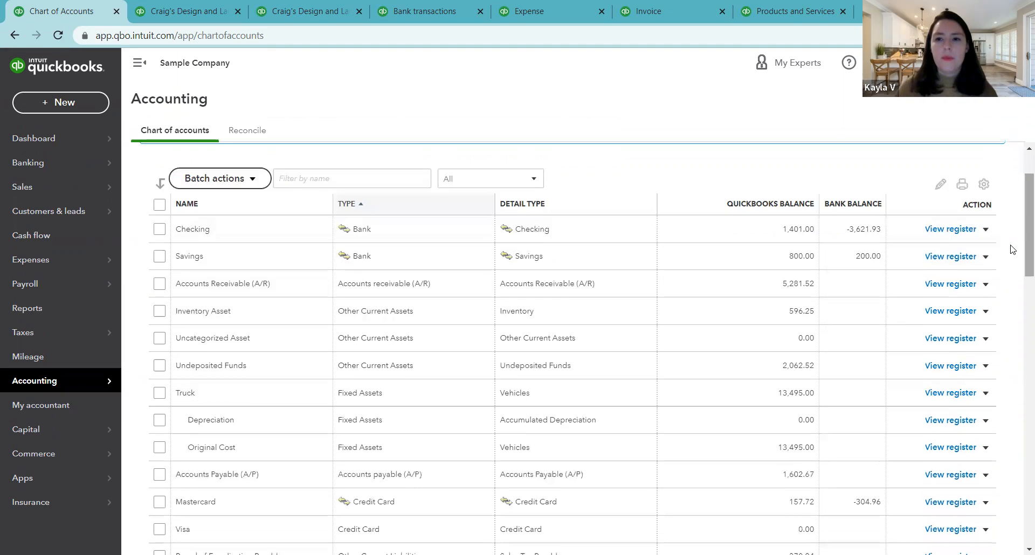
scroll(1008, 300, down, 5)
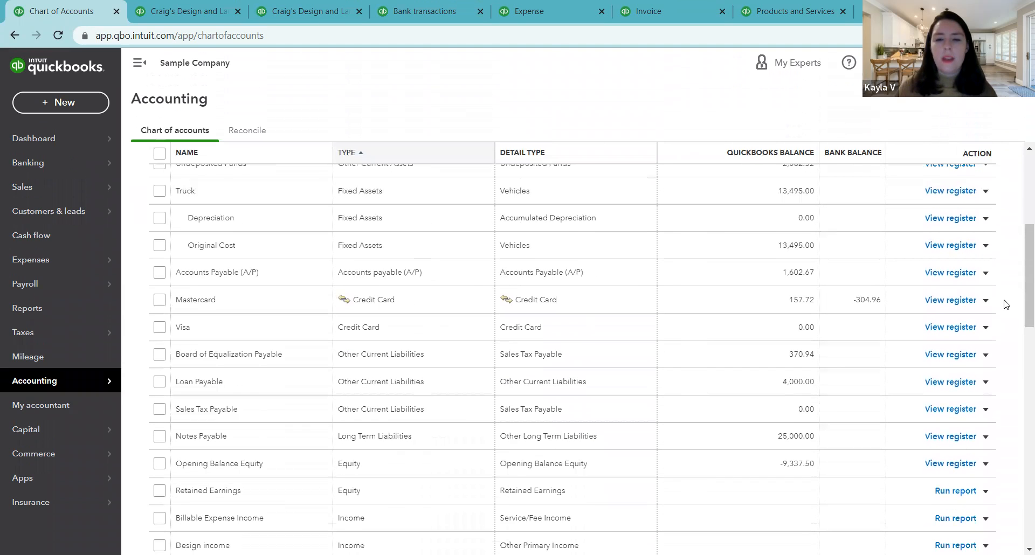
scroll(1001, 314, down, 1)
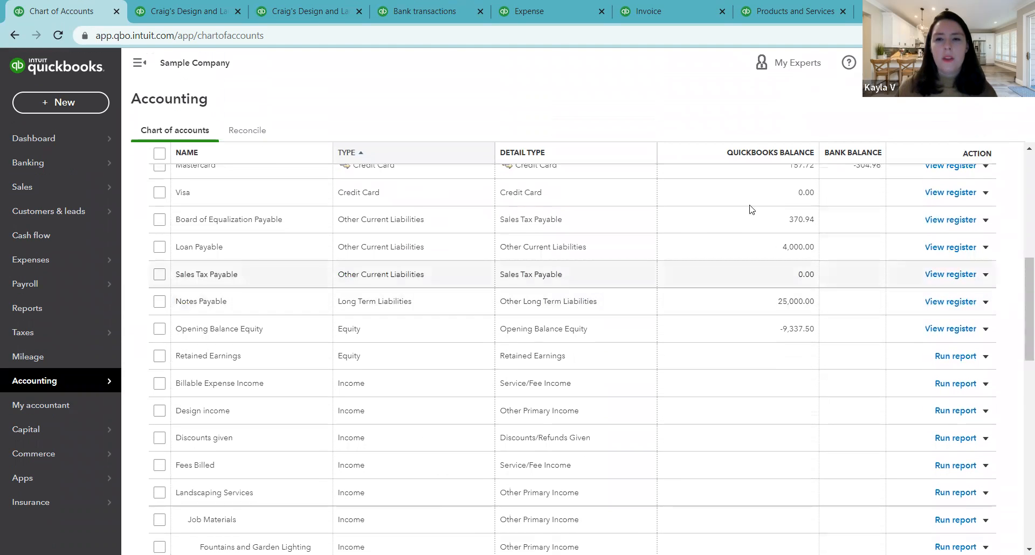
scroll(759, 264, up, 3)
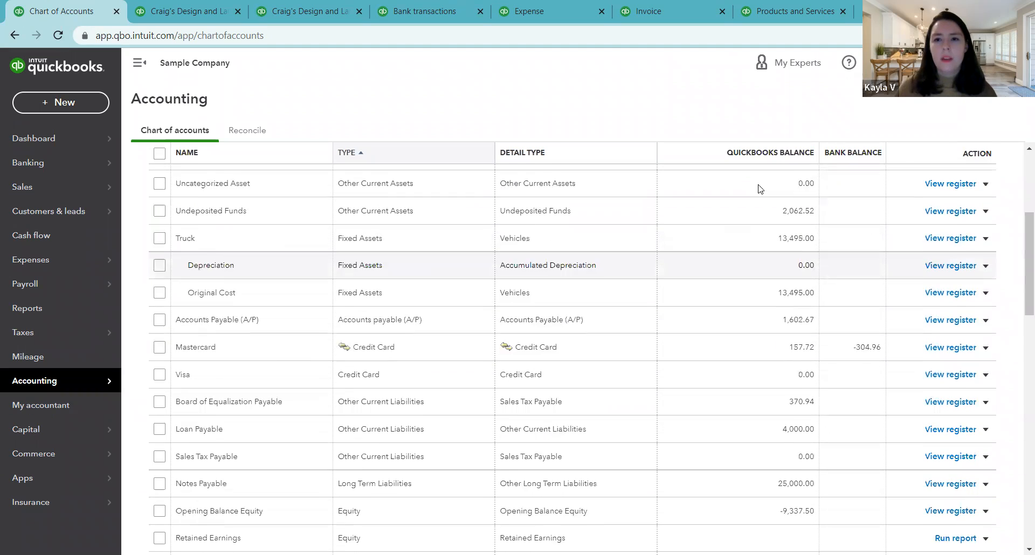
scroll(761, 287, down, 1)
scroll(760, 288, down, 3)
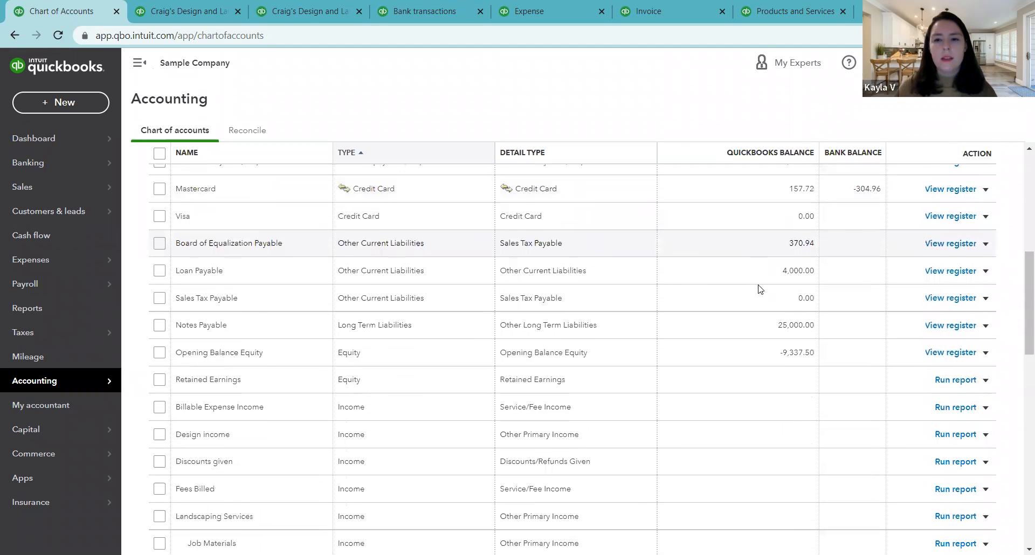
scroll(768, 387, down, 1)
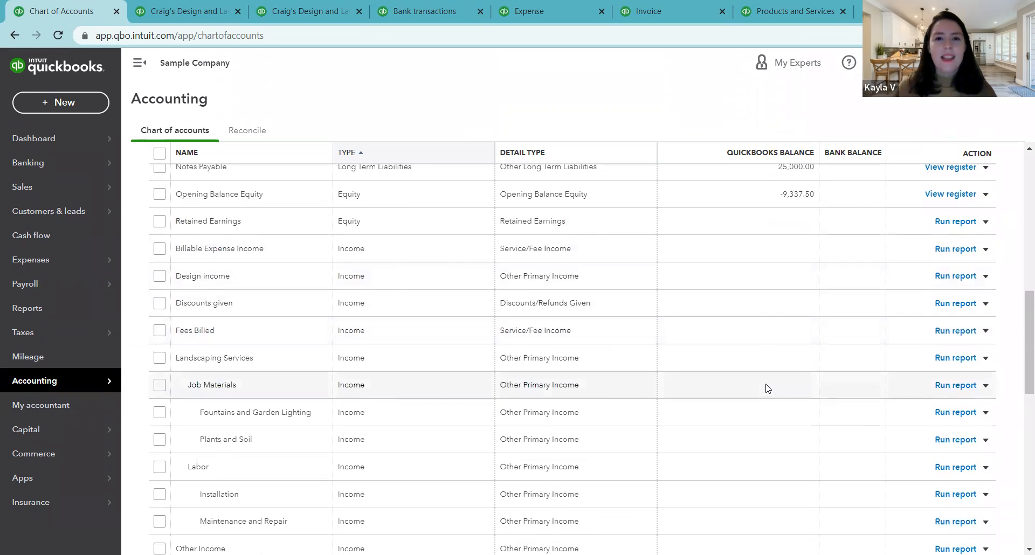
Step: Compare the balance column and available actions of the asset, liability and equity accounts with those of the income accounts
scroll(767, 387, up, 3)
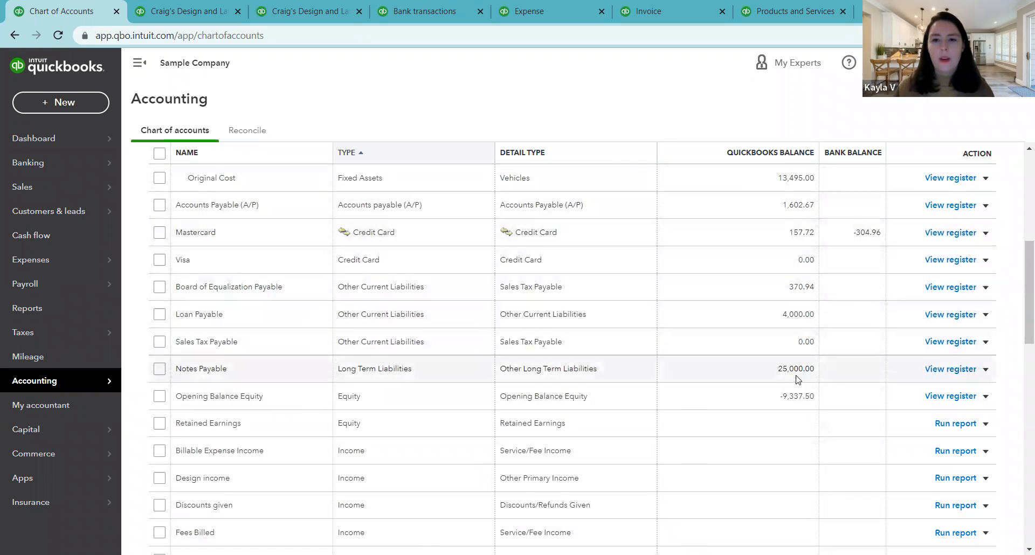
scroll(739, 302, up, 2)
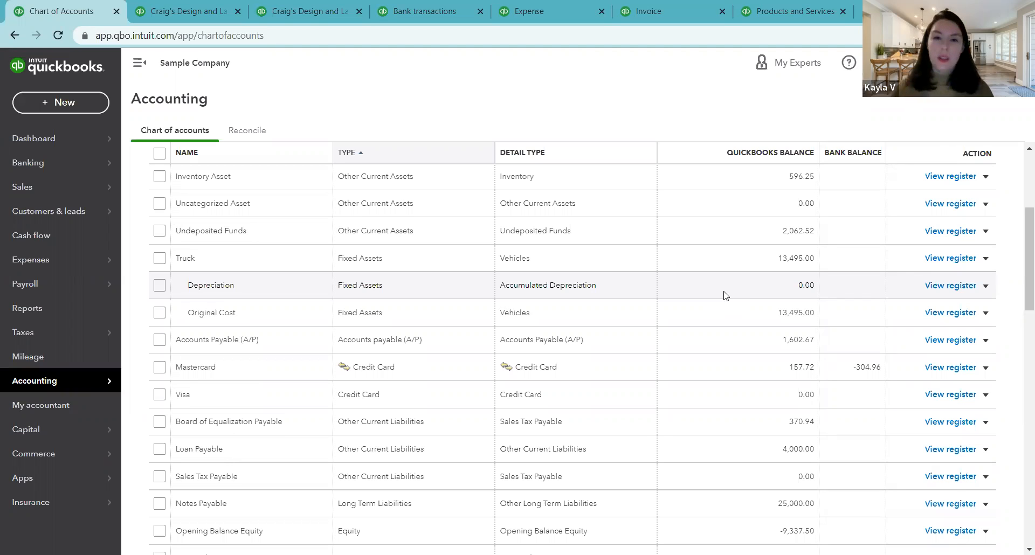
scroll(732, 284, down, 1)
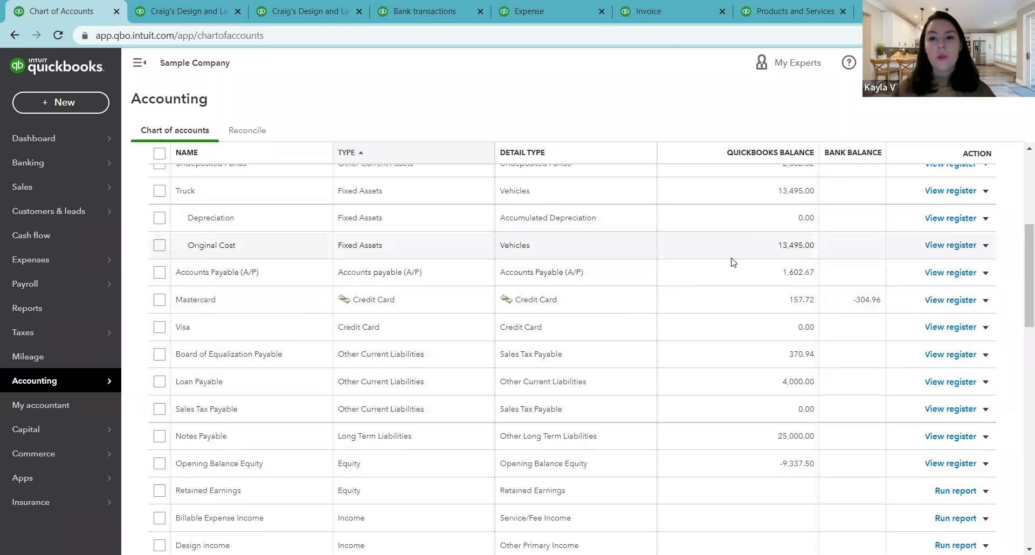
scroll(740, 312, down, 4)
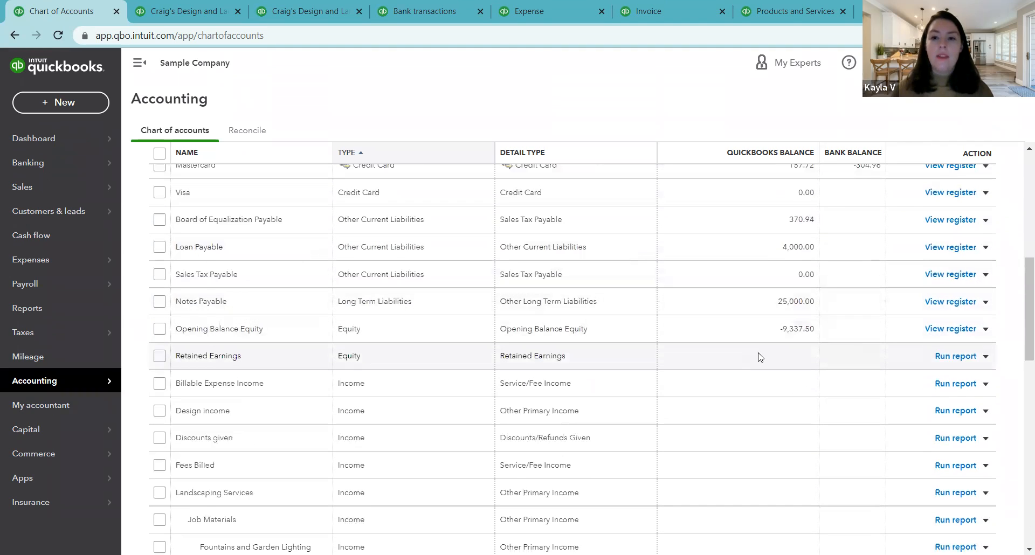
scroll(764, 426, down, 1)
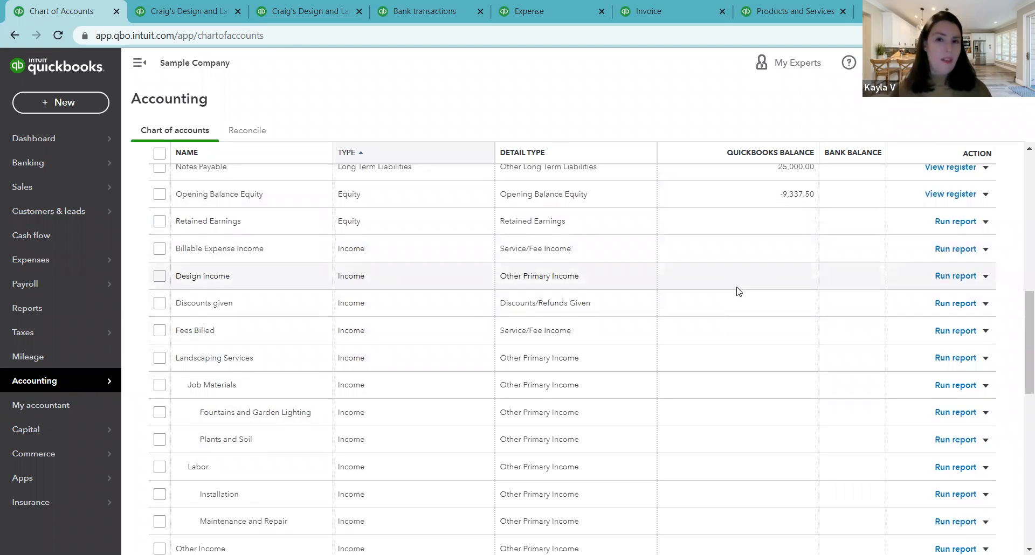
scroll(738, 288, up, 7)
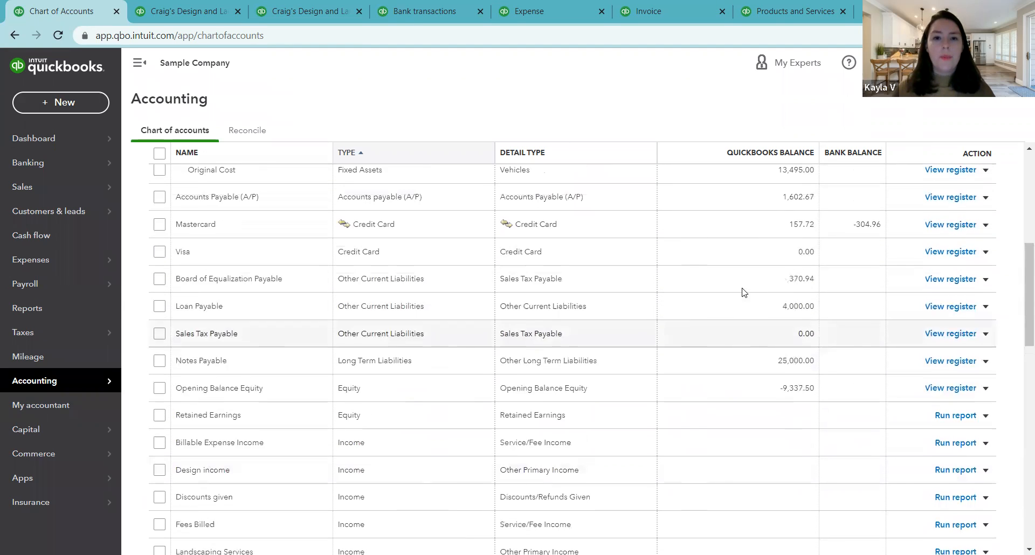
scroll(558, 279, up, 3)
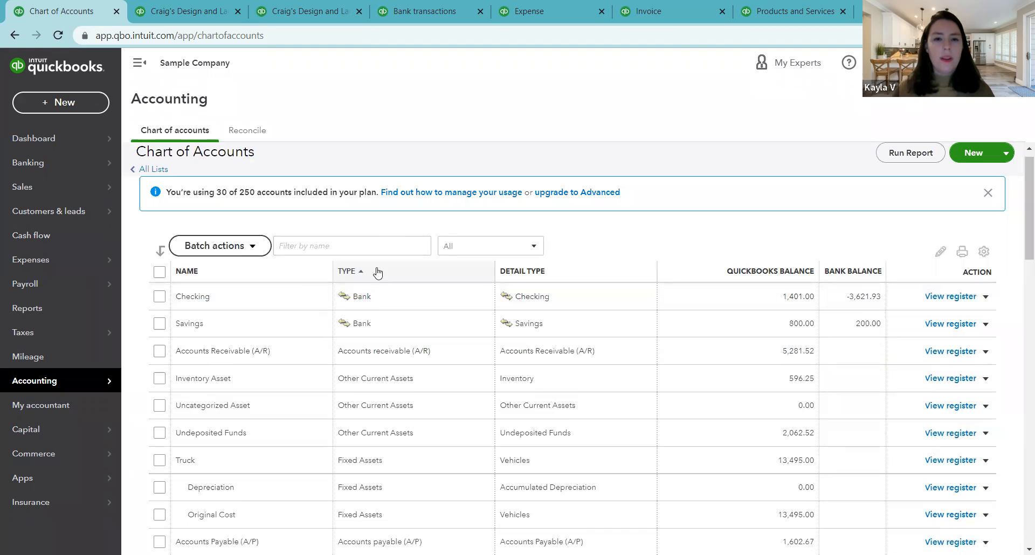
Step: Review the account types in order, from bank, asset, liability and equity accounts through income, cost of goods sold and expenses
scroll(446, 294, down, 1)
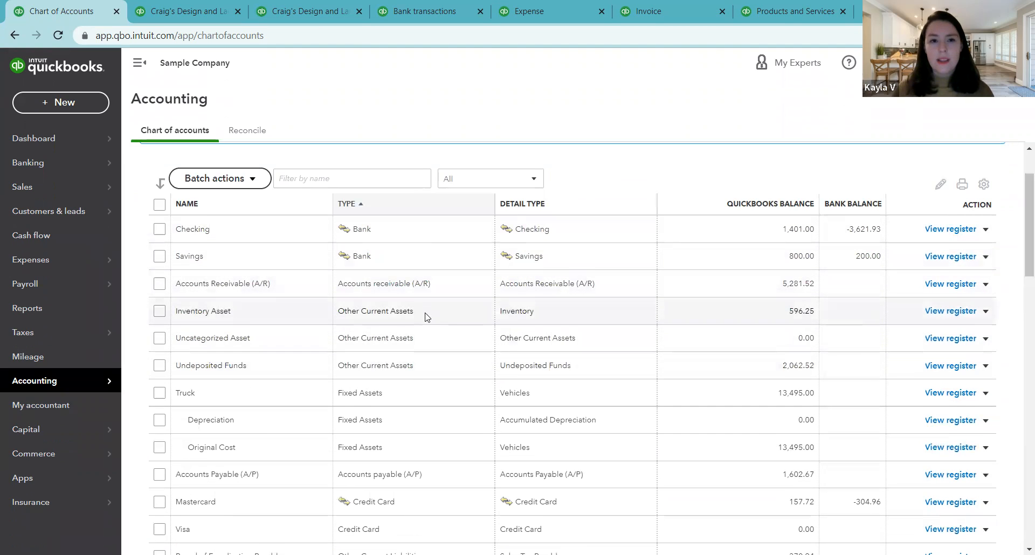
scroll(431, 339, down, 2)
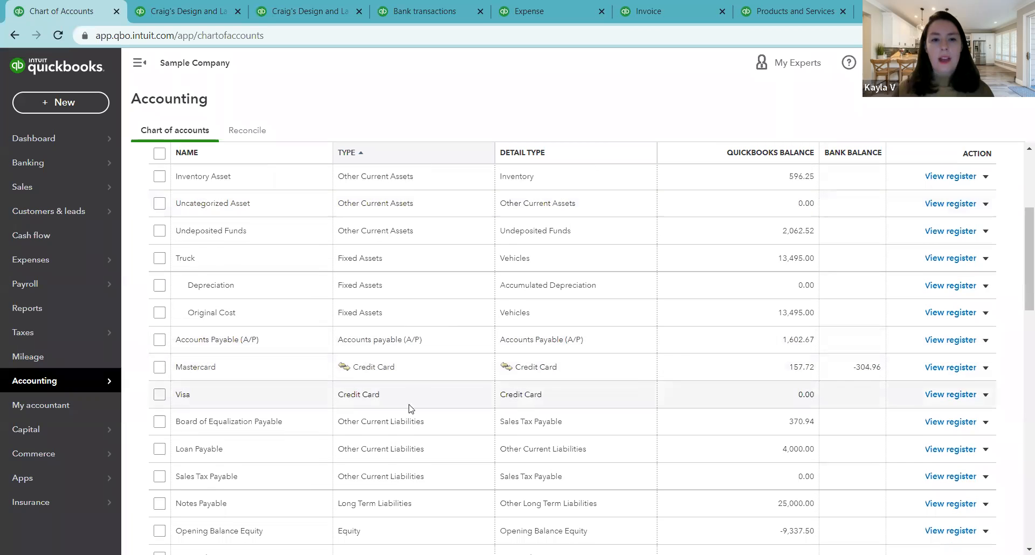
scroll(422, 384, down, 3)
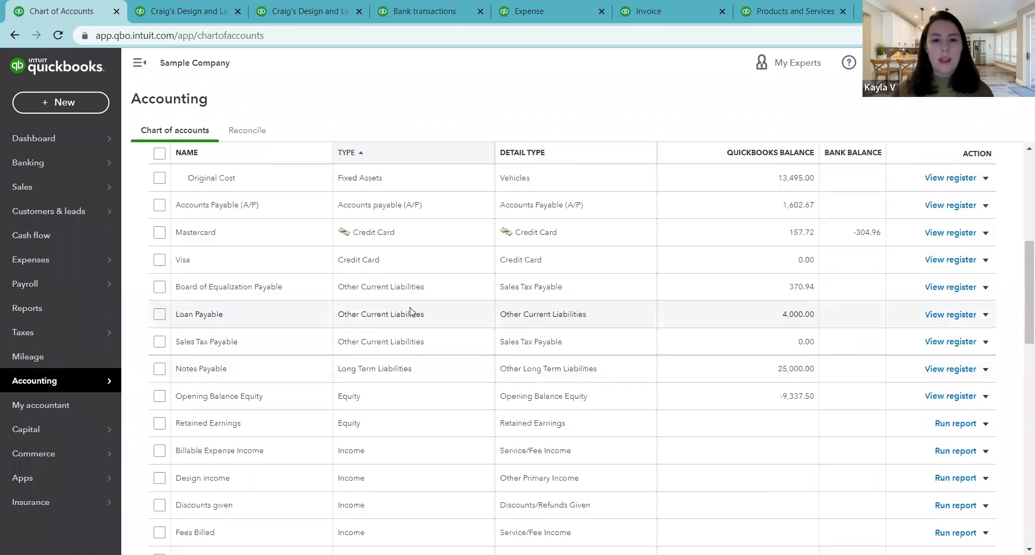
scroll(377, 330, down, 1)
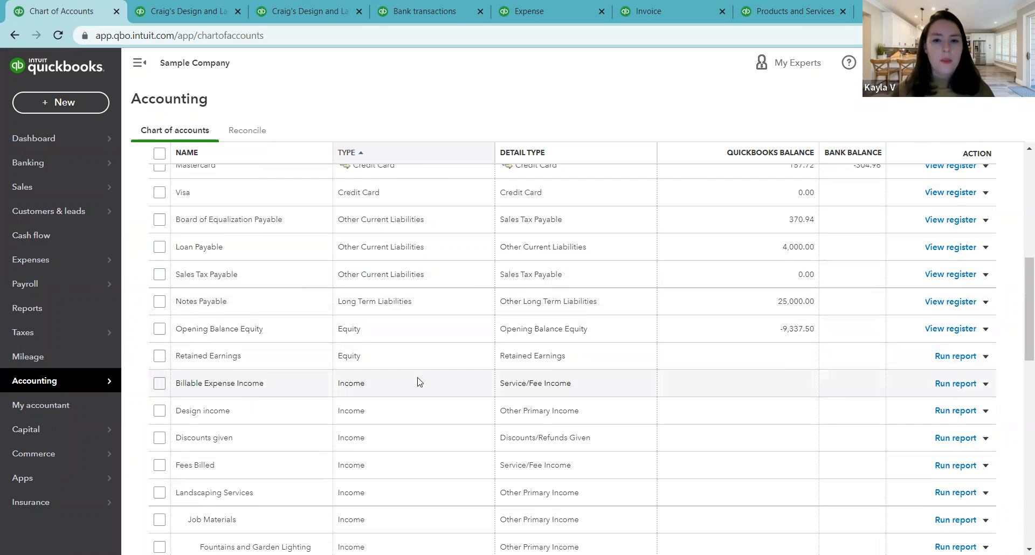
scroll(420, 382, down, 1)
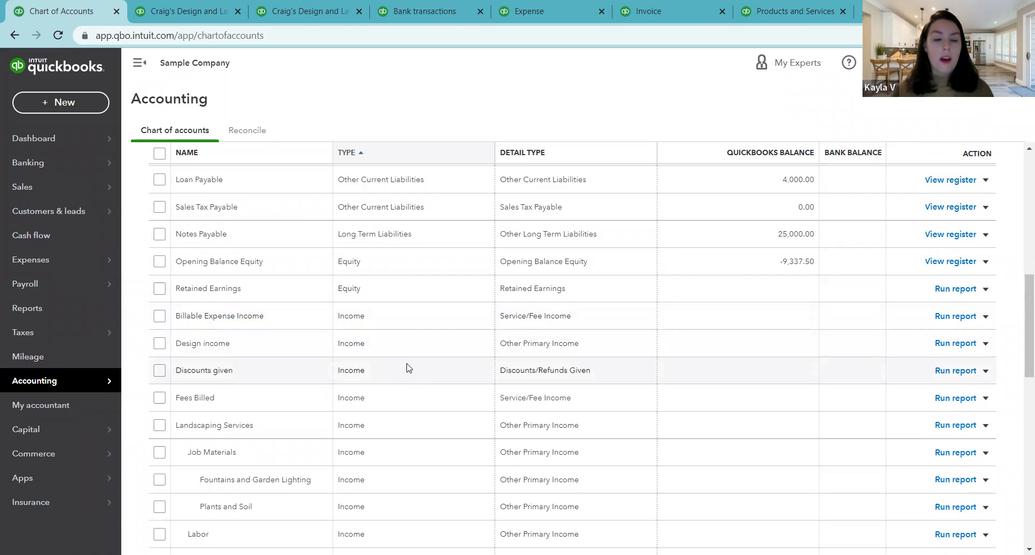
scroll(406, 359, down, 1)
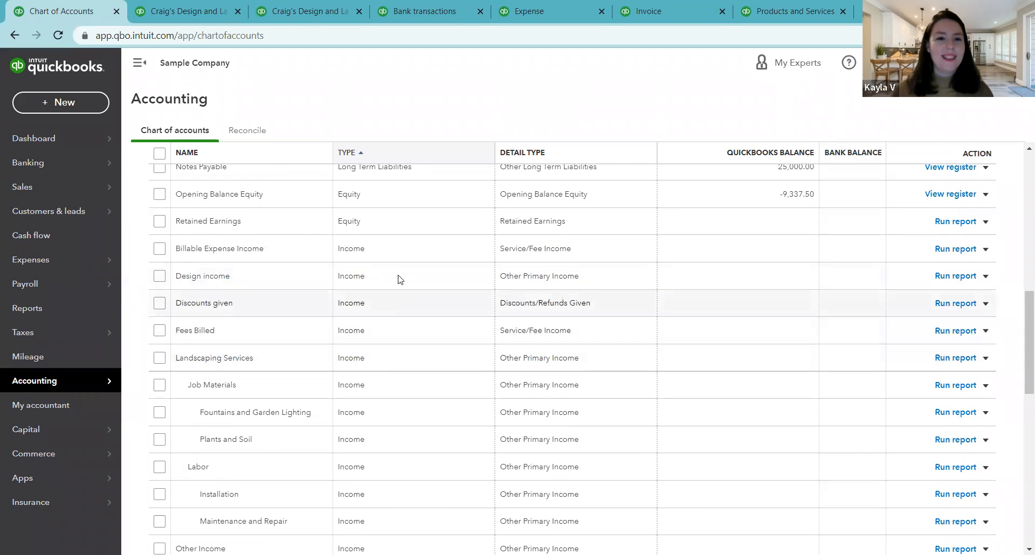
scroll(408, 369, down, 5)
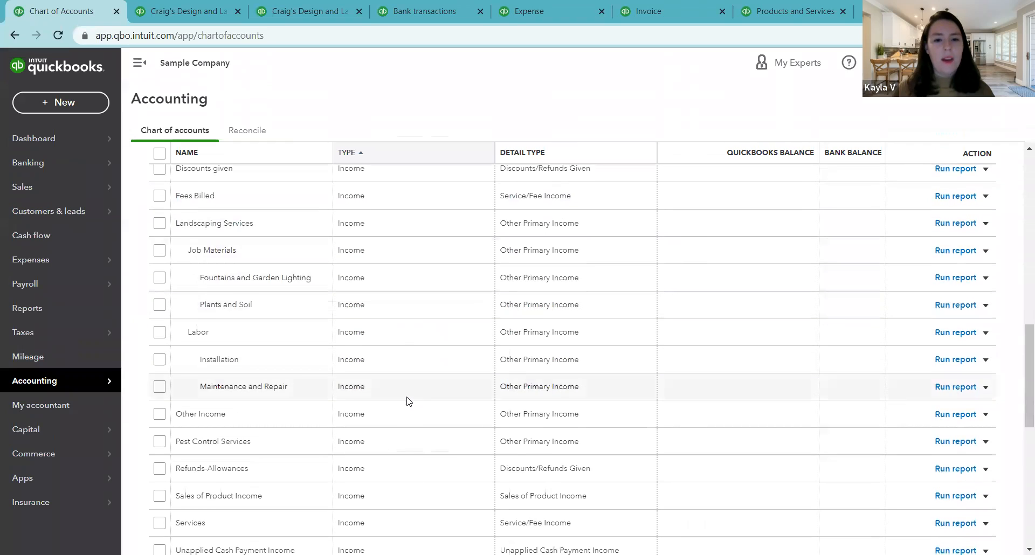
scroll(407, 400, down, 1)
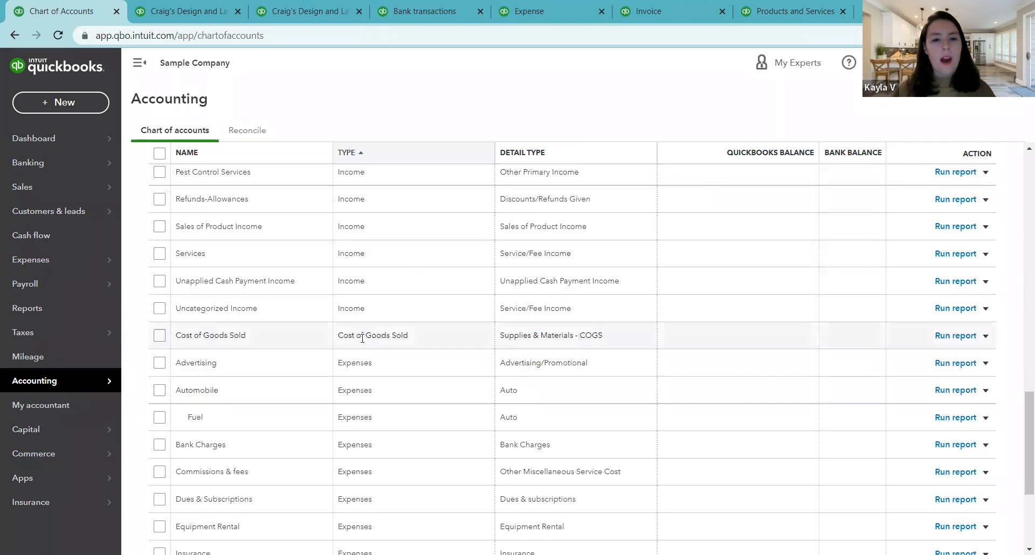
scroll(379, 391, down, 3)
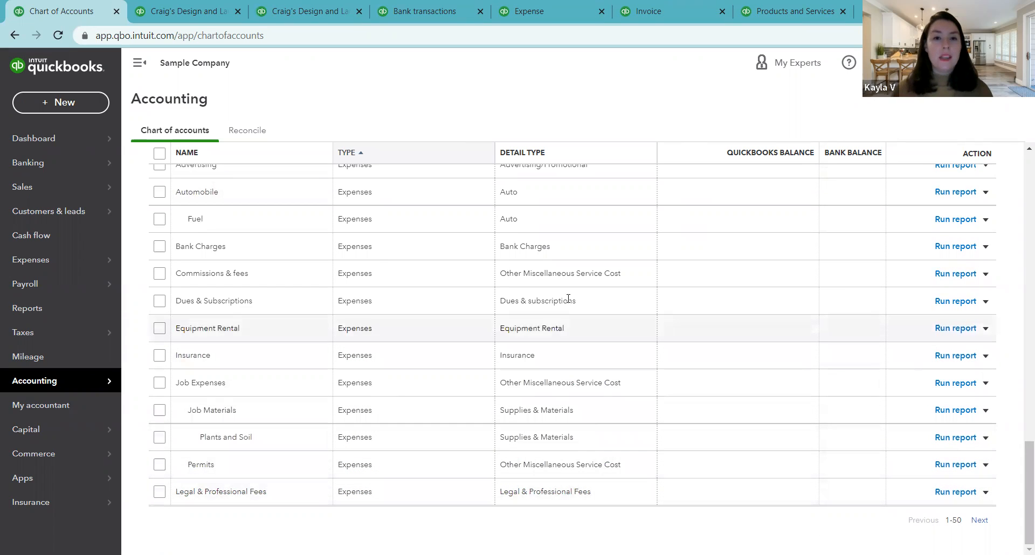
Step: View the second page of the chart of accounts through the Other Expense accounts, then return to the first page
click(979, 521)
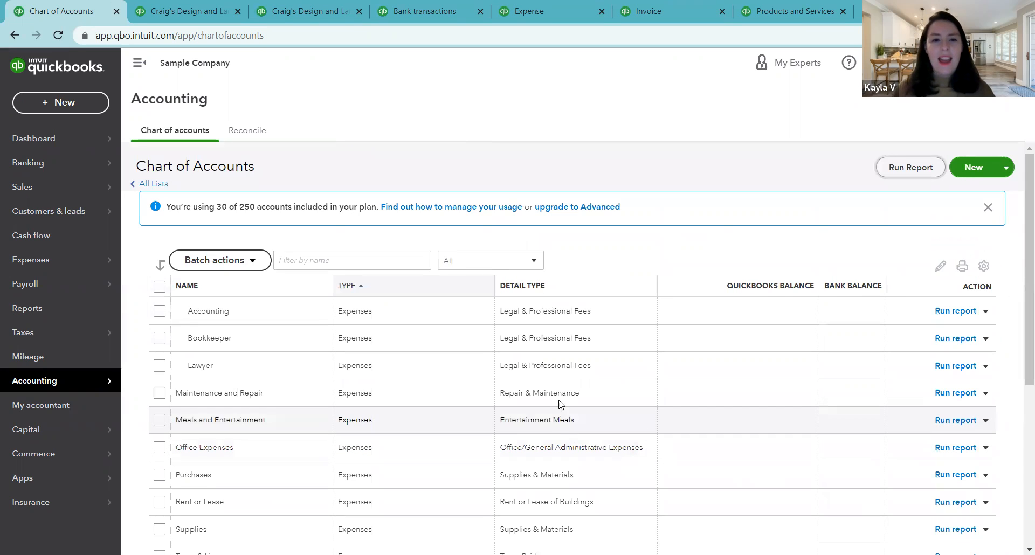
scroll(484, 345, down, 3)
scroll(485, 347, down, 3)
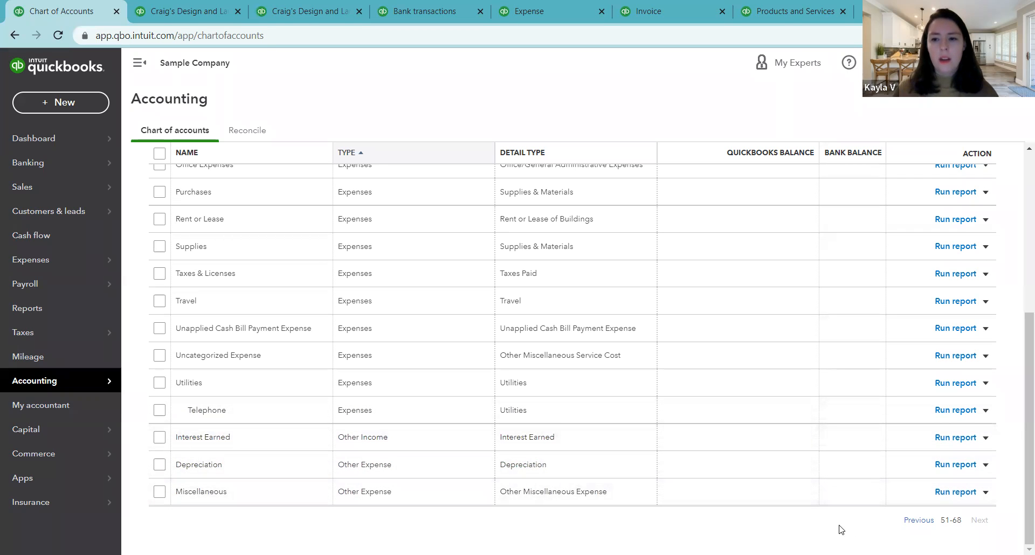
click(921, 522)
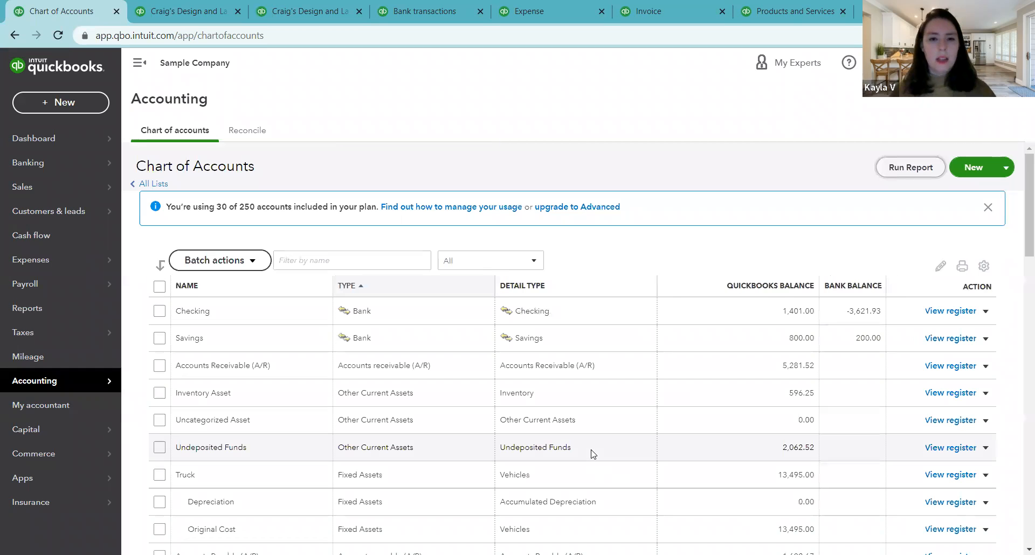
Step: Set the chart of accounts list to show 300 rows per page
click(987, 267)
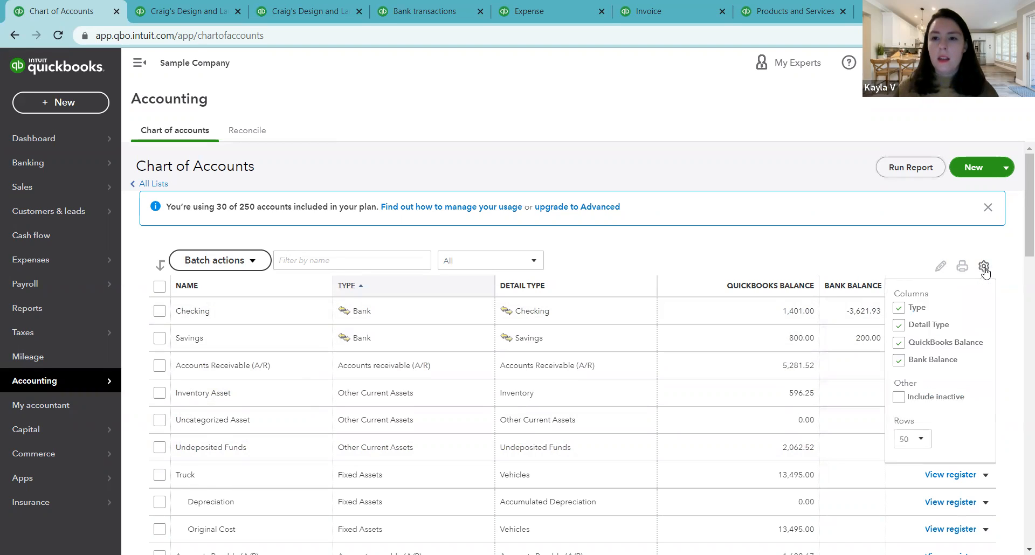
click(917, 440)
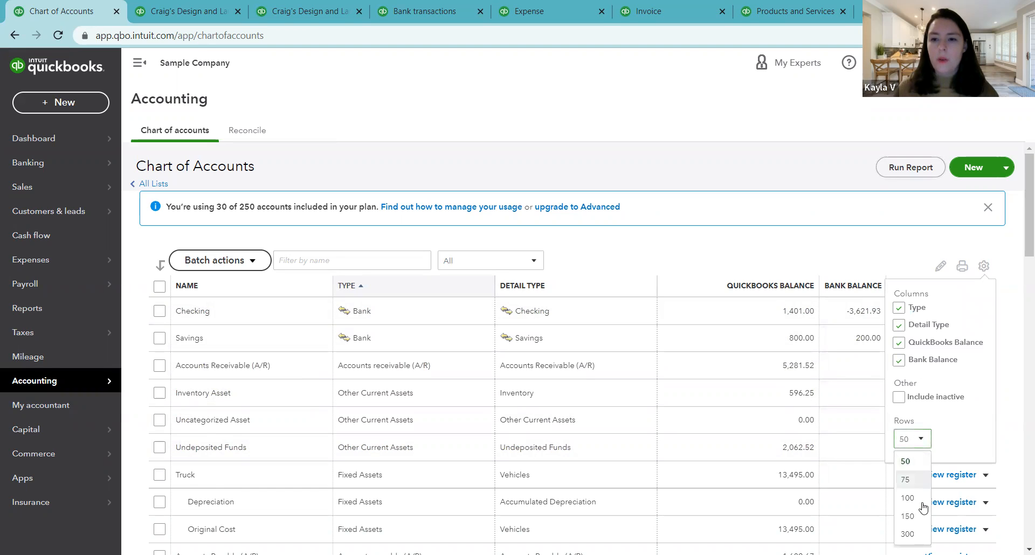
click(908, 534)
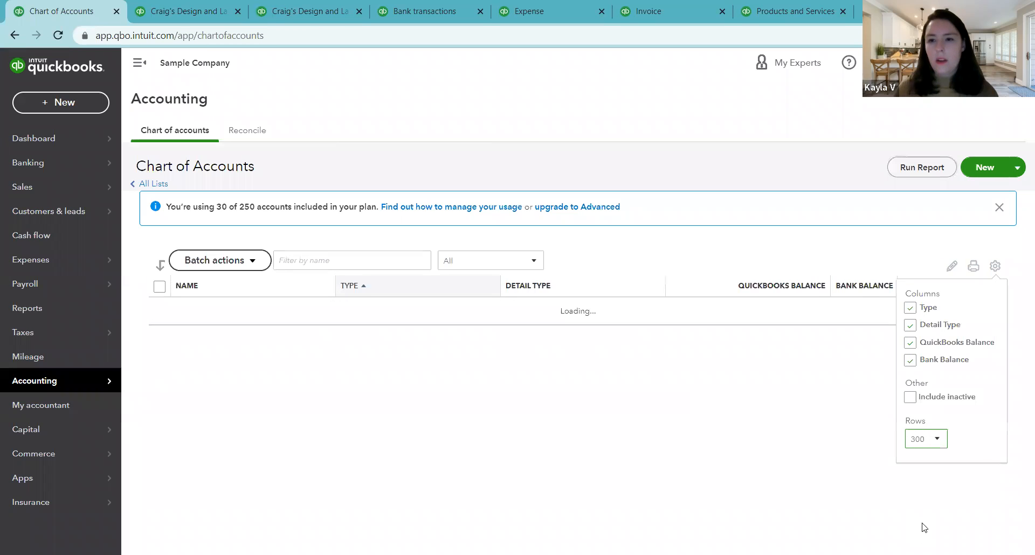
click(1013, 337)
Step: Review the full single-page account list down to Miscellaneous, then return to the asset, credit card and liability accounts that have registers
scroll(914, 345, down, 3)
scroll(762, 343, down, 15)
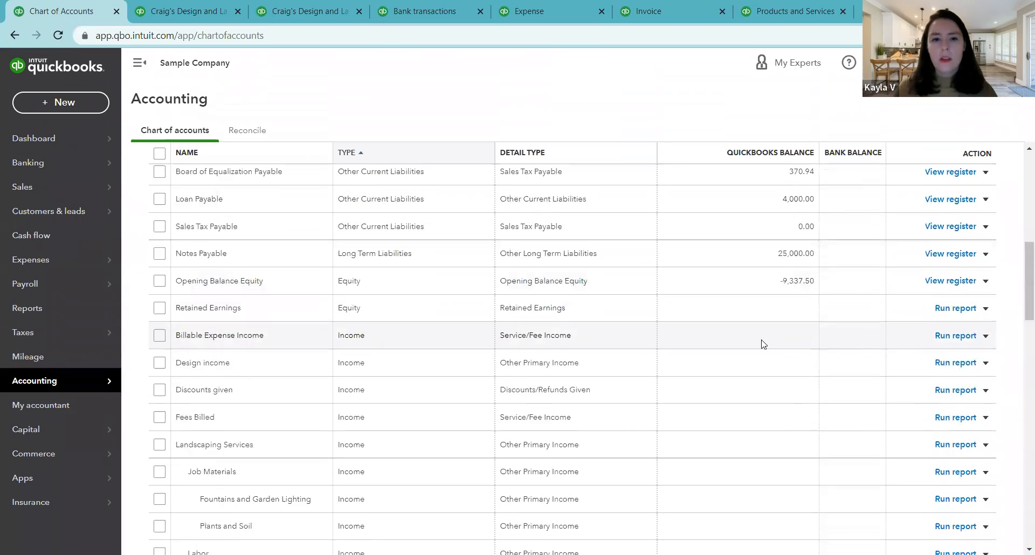
scroll(683, 340, down, 12)
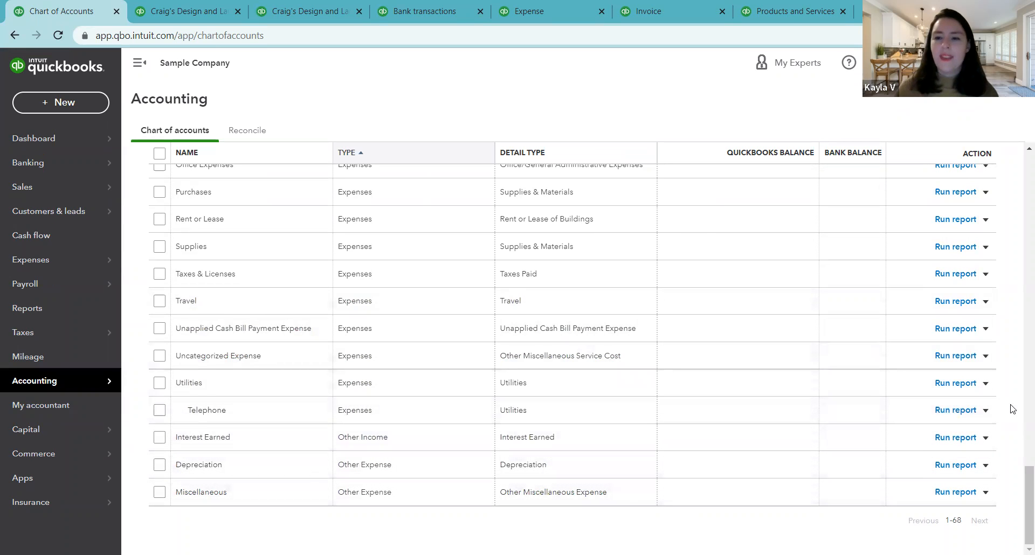
scroll(994, 399, up, 4)
scroll(1010, 376, up, 15)
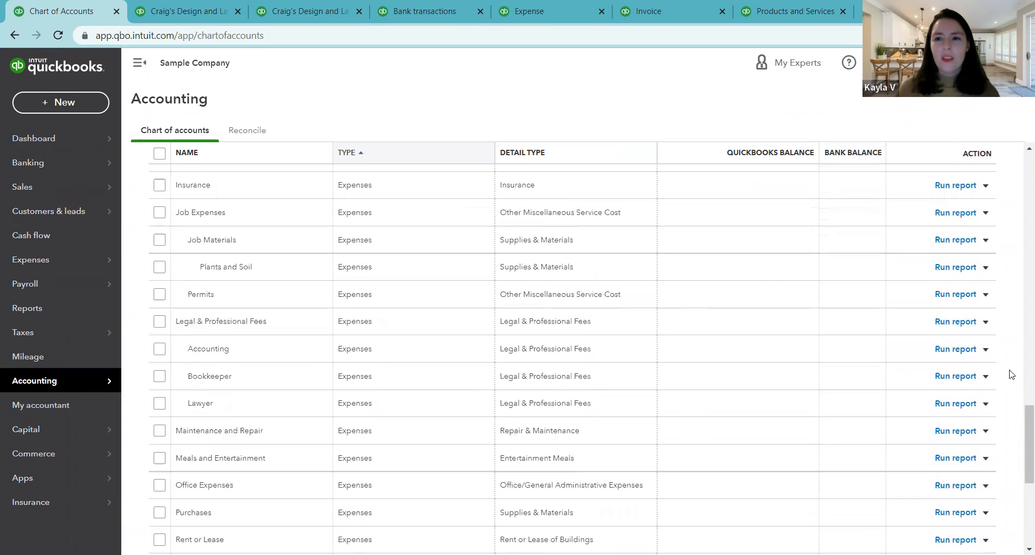
scroll(1010, 376, up, 15)
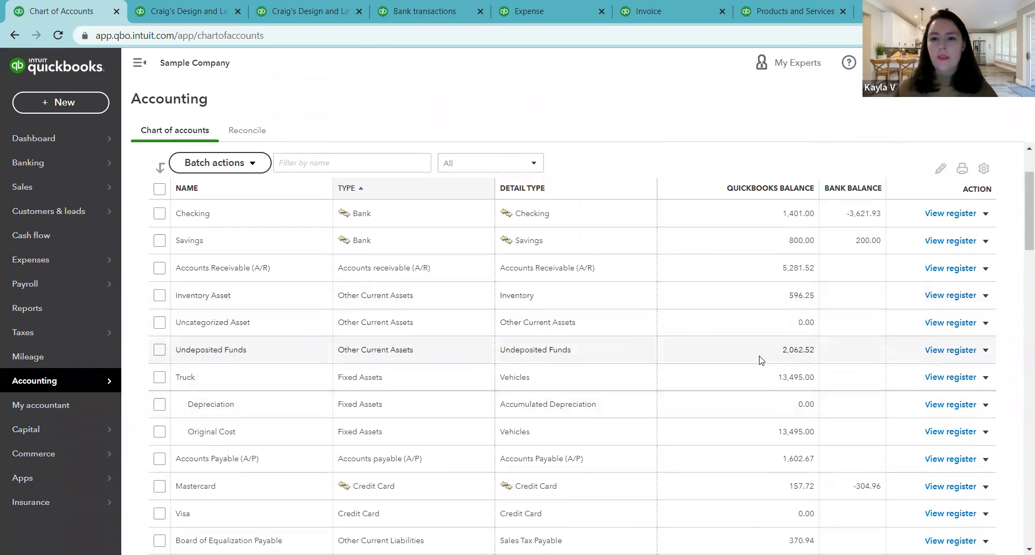
scroll(759, 345, down, 5)
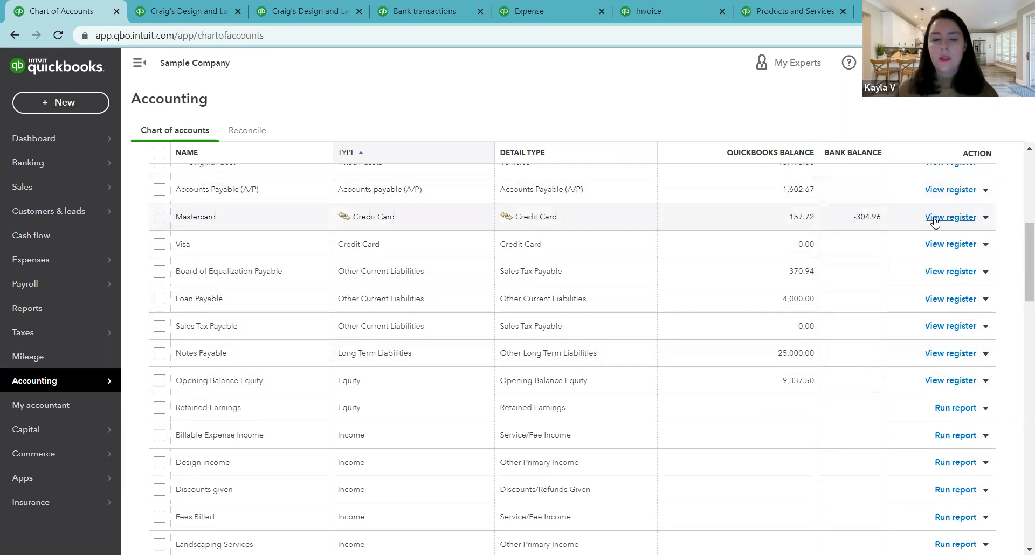
Step: Run the Account QuickReport for the Design income account with the report period set to All Dates, then return to the chart of accounts
scroll(949, 331, down, 1)
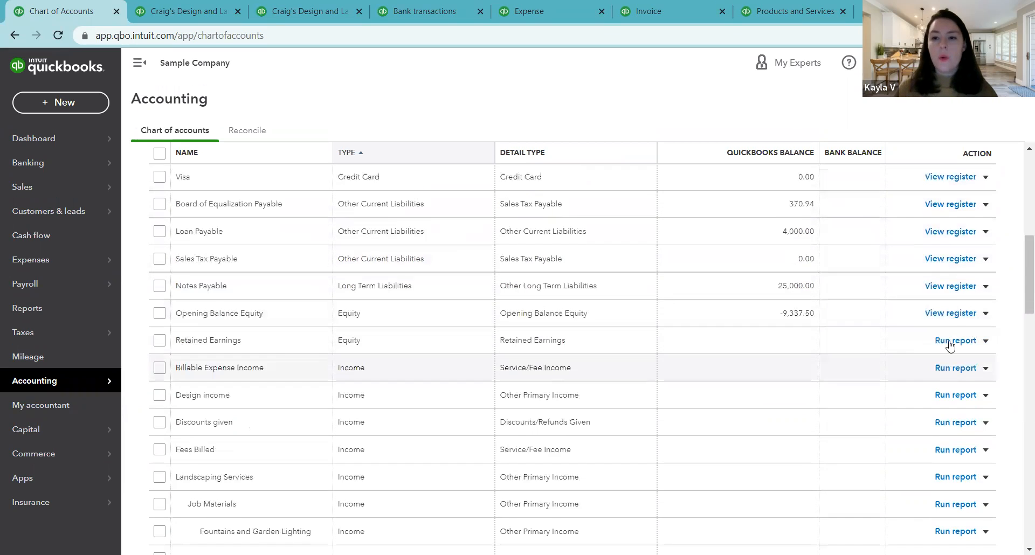
scroll(945, 350, down, 1)
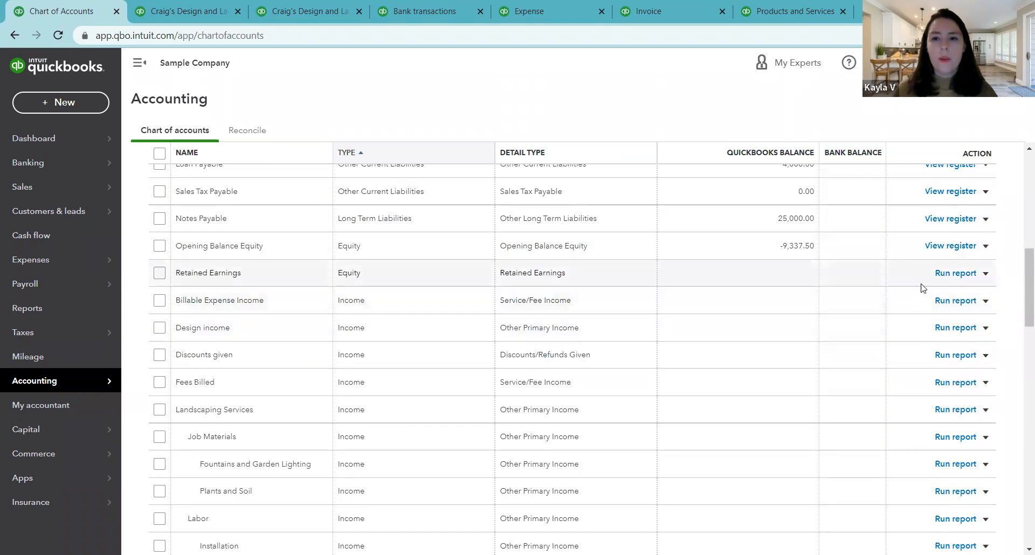
click(955, 329)
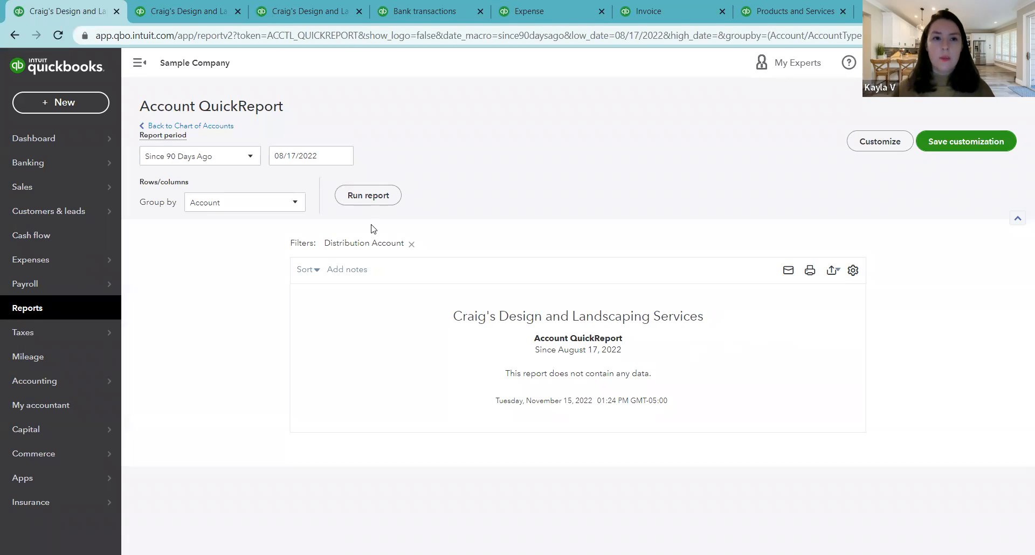
click(249, 156)
scroll(207, 251, down, 5)
scroll(206, 250, up, 5)
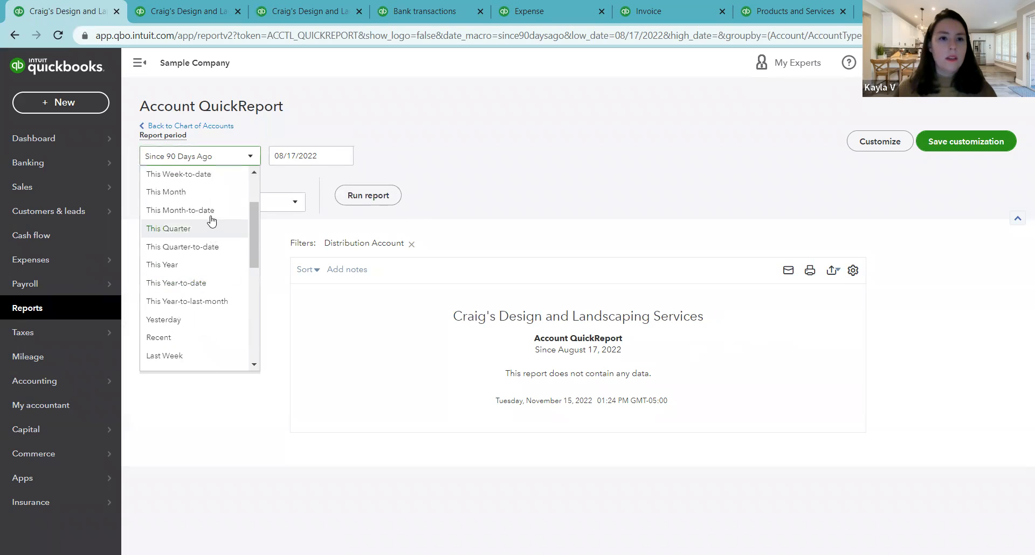
click(203, 179)
click(382, 194)
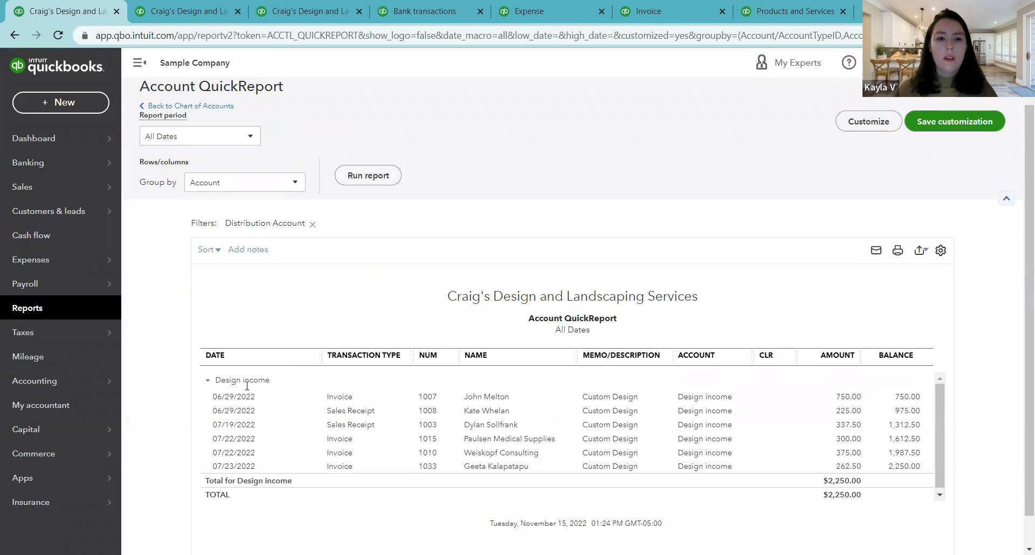
click(204, 107)
Step: Make the Commissions & fees expense account inactive
scroll(949, 394, down, 10)
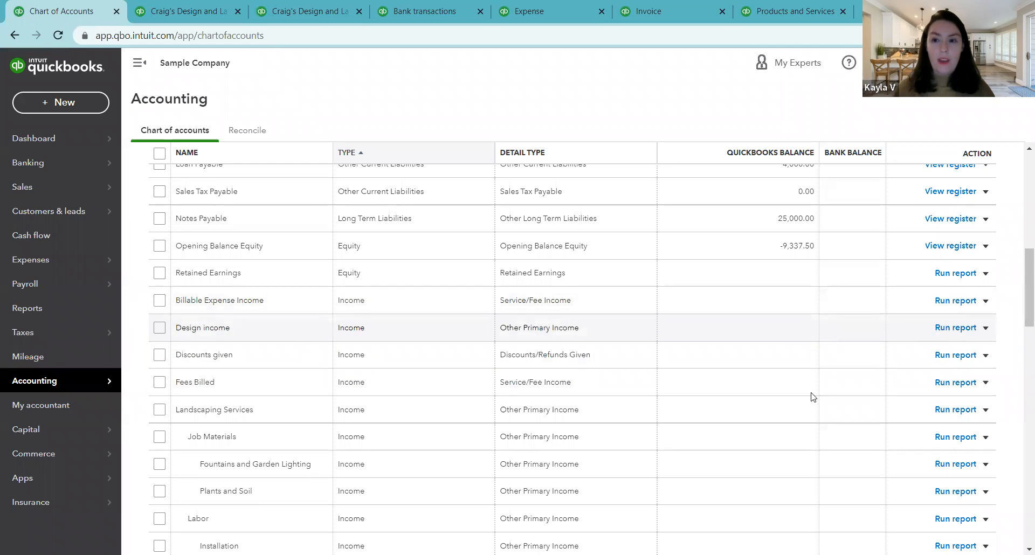
scroll(714, 356, up, 10)
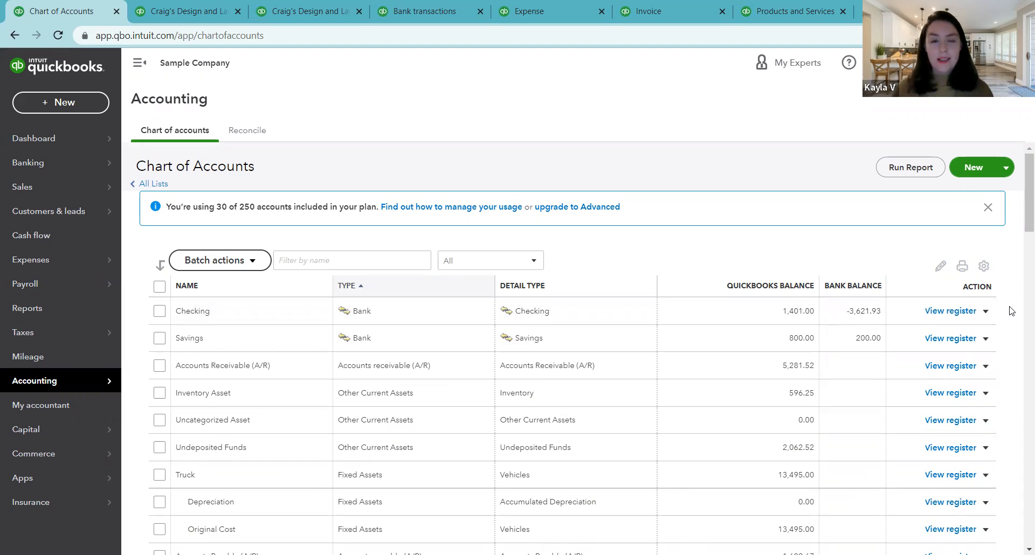
scroll(1010, 311, down, 3)
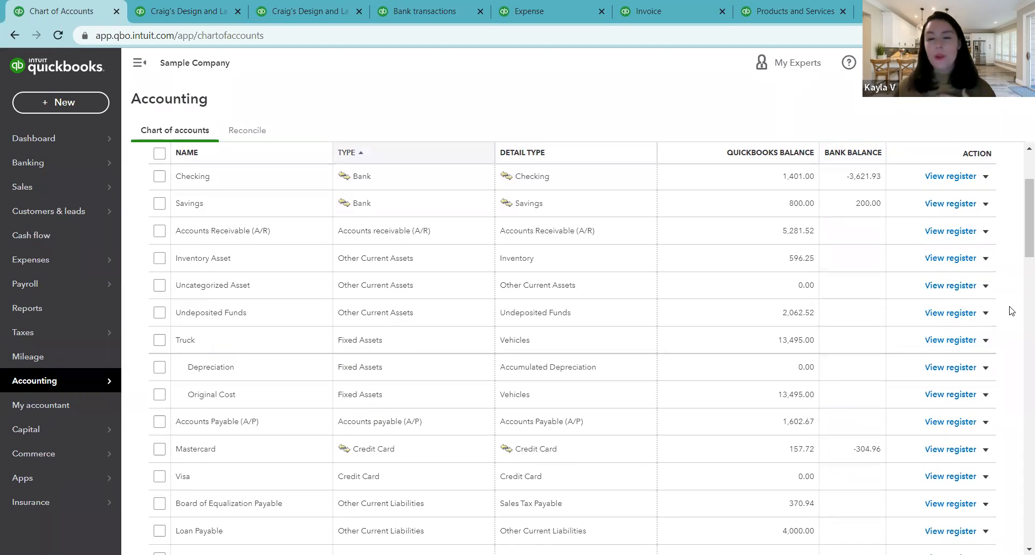
scroll(1011, 311, down, 7)
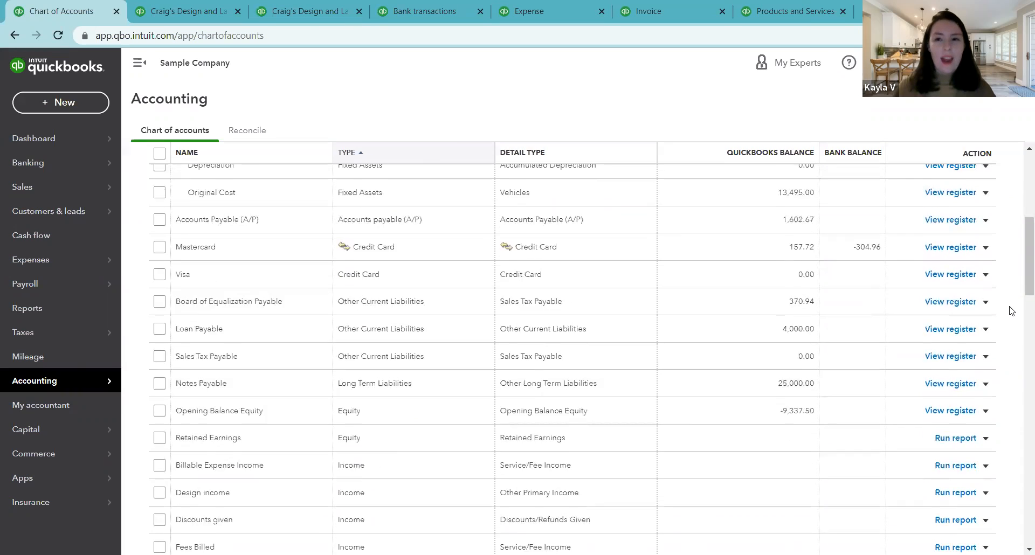
scroll(1010, 308, down, 2)
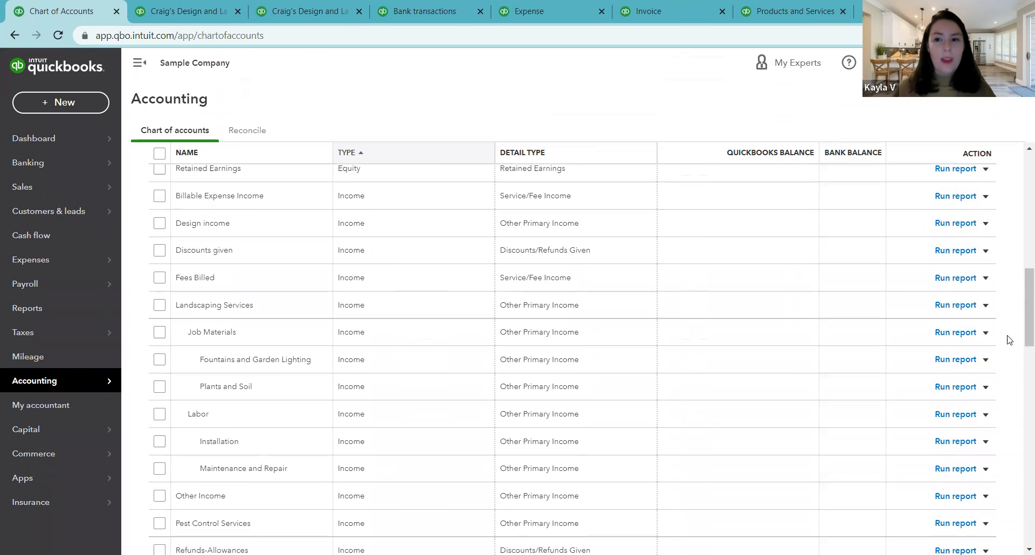
scroll(1006, 340, down, 3)
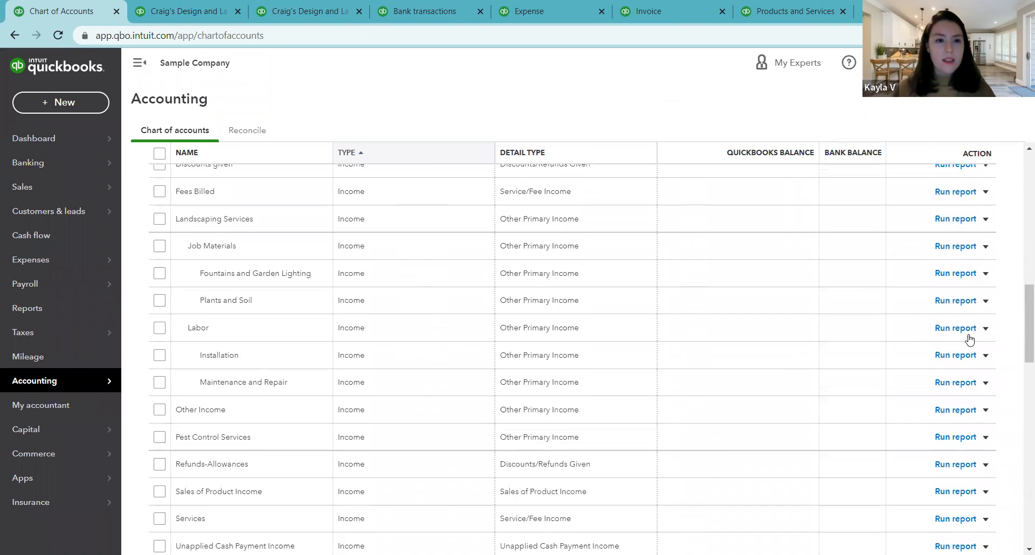
scroll(743, 494, down, 5)
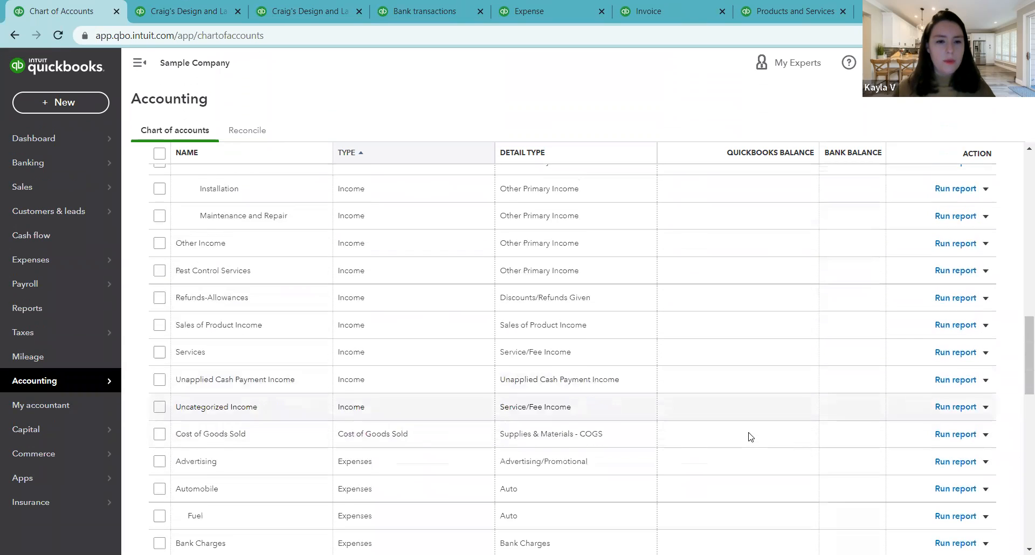
scroll(750, 442, down, 1)
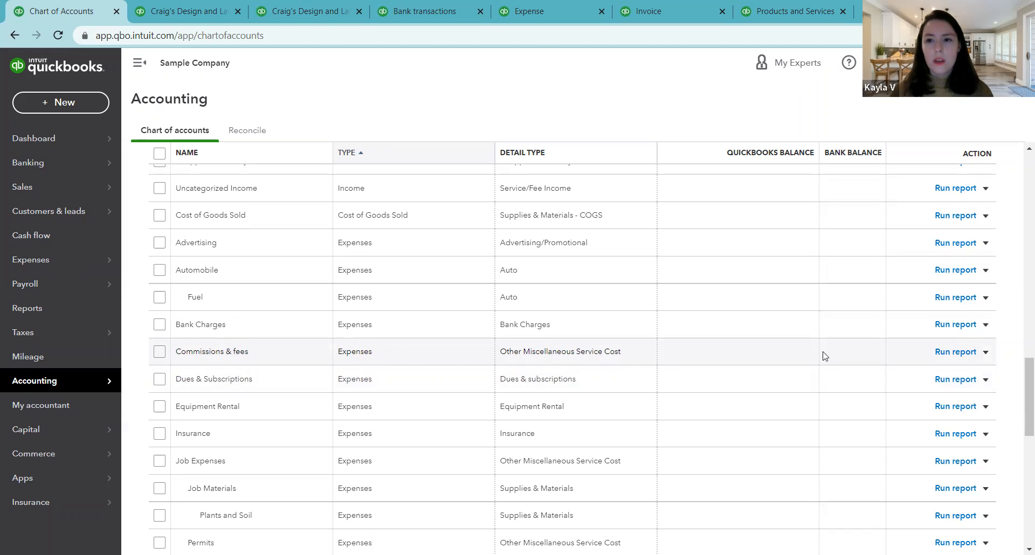
click(986, 352)
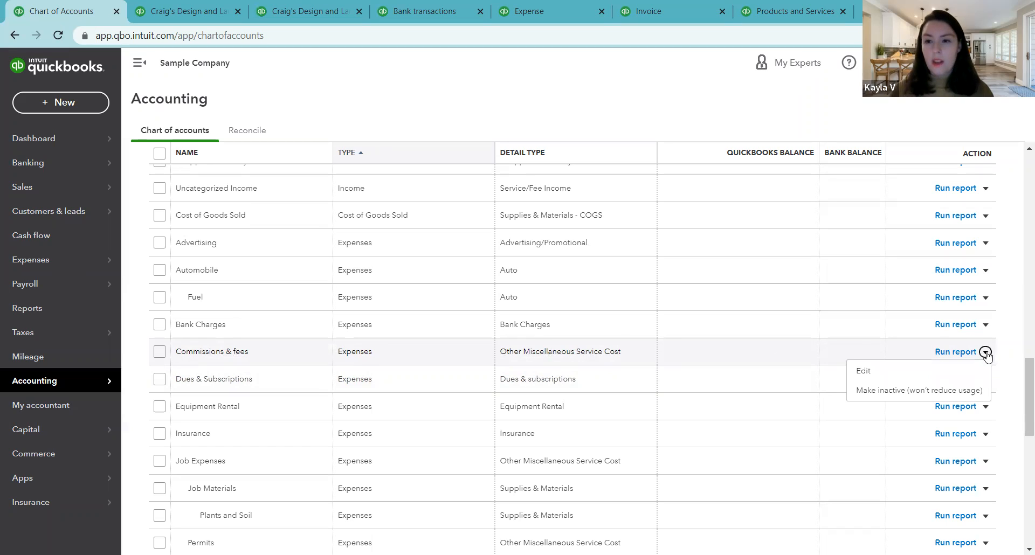
click(937, 392)
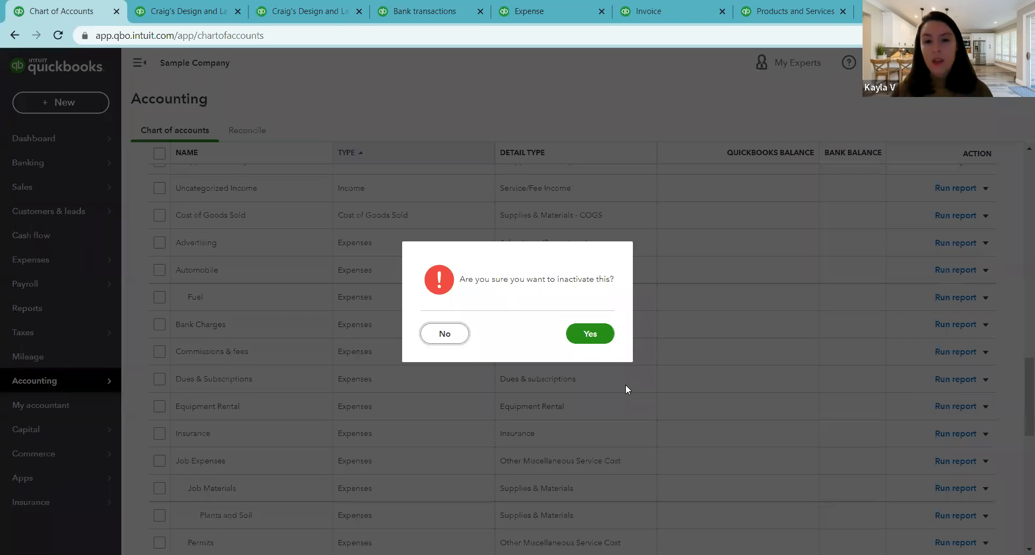
click(588, 335)
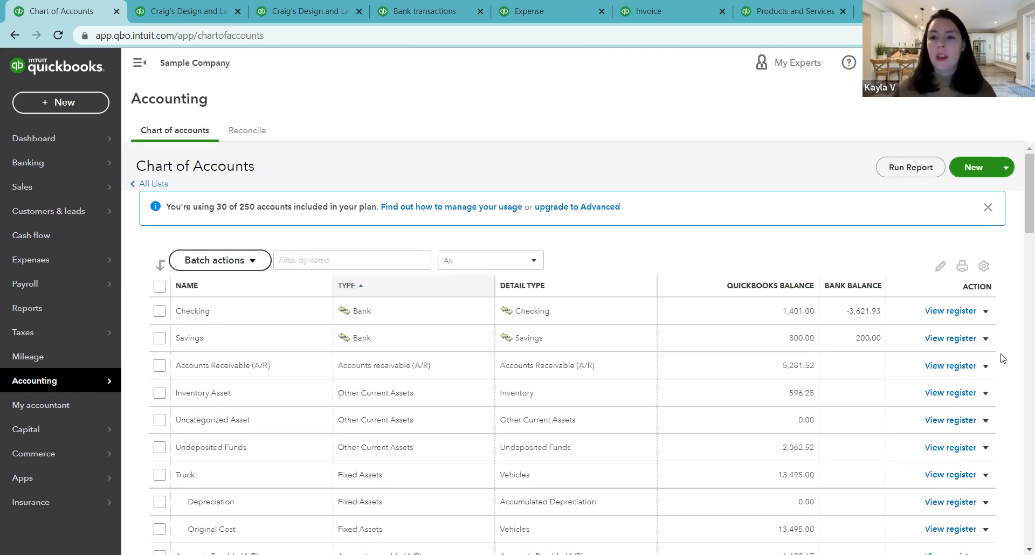
Step: Include inactive accounts in the chart of accounts list and look through the income and expense accounts for those marked as deleted
click(982, 266)
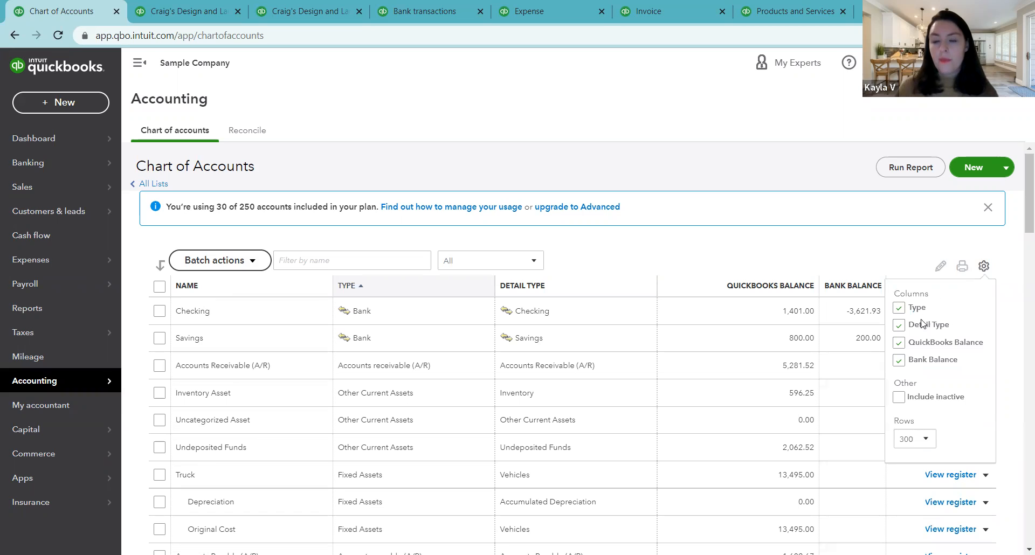
click(898, 399)
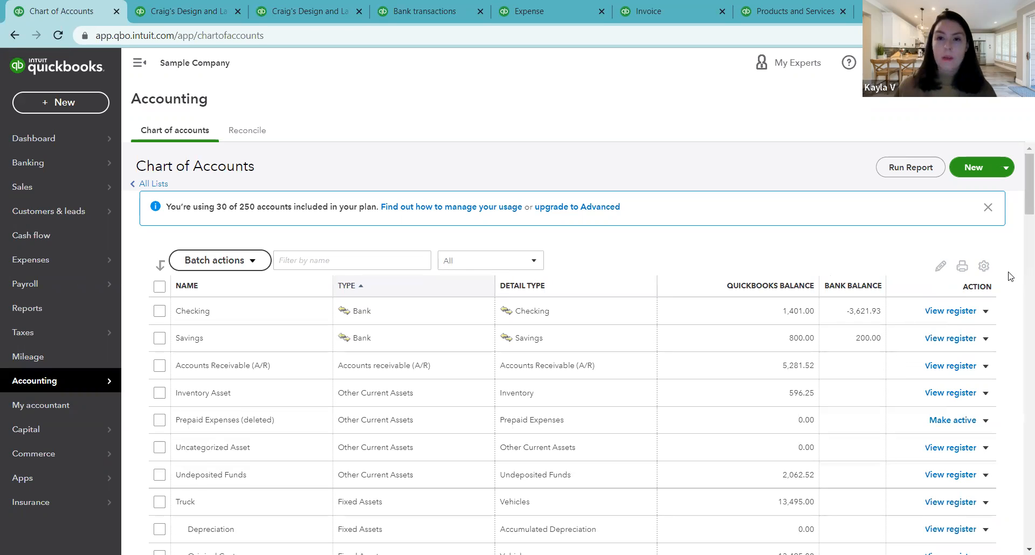
scroll(1010, 276, down, 9)
scroll(1008, 276, down, 3)
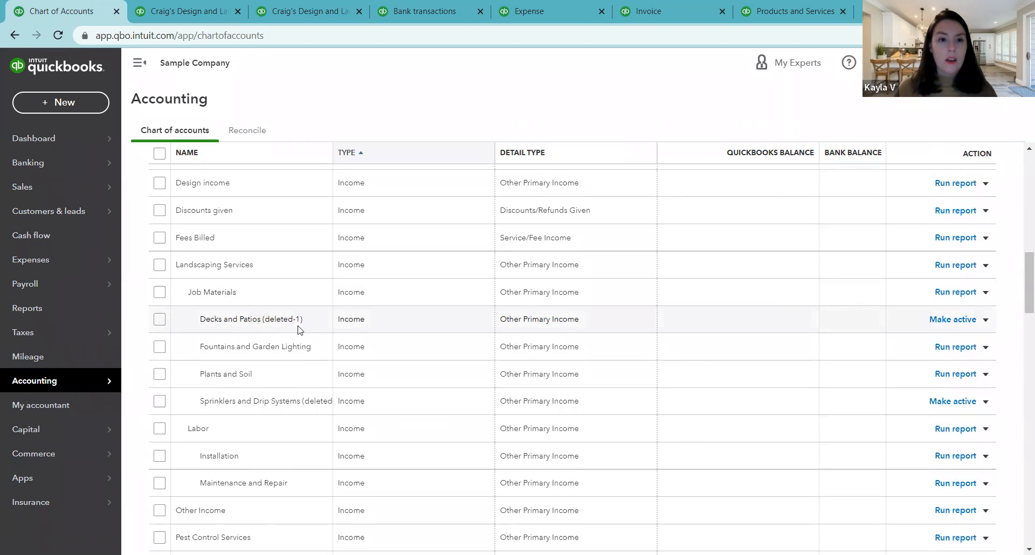
scroll(679, 329, down, 3)
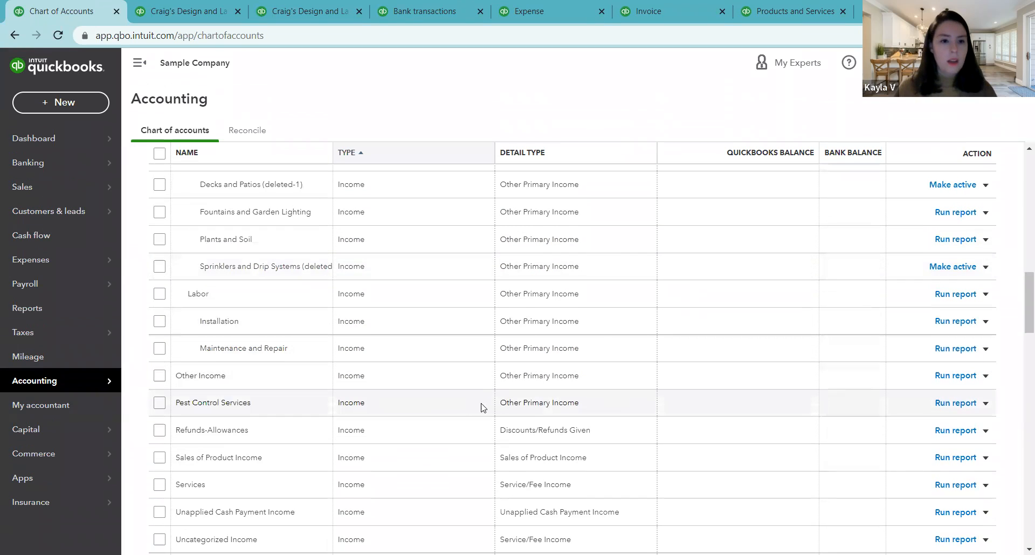
scroll(534, 419, down, 5)
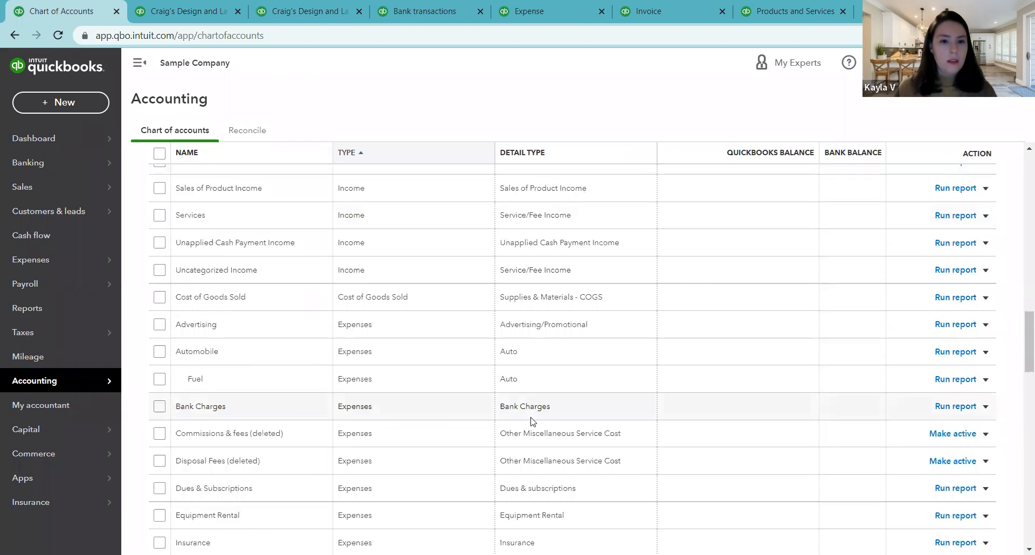
Step: Make the deleted Commissions & fees account active again and check its entry among the expense accounts
scroll(532, 421, down, 1)
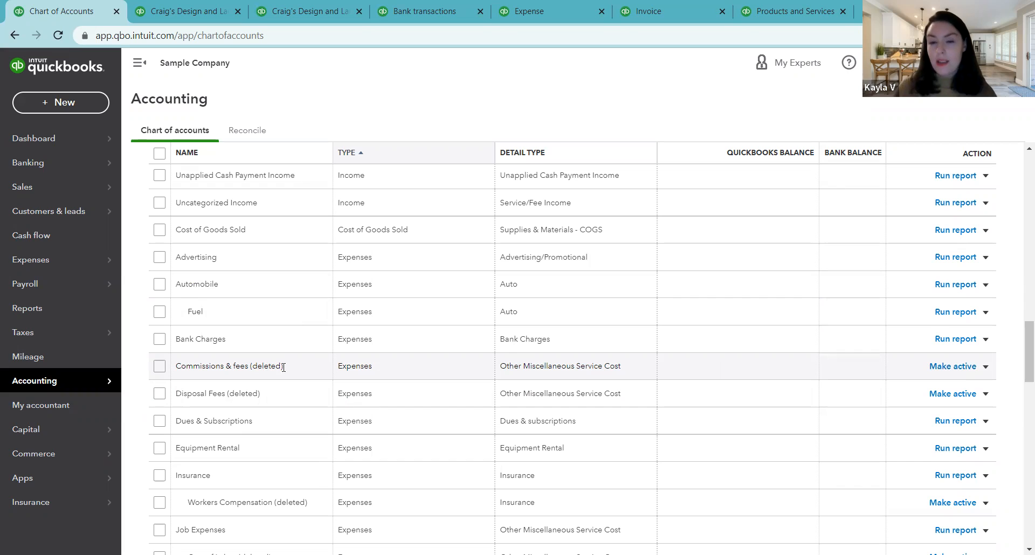
click(949, 366)
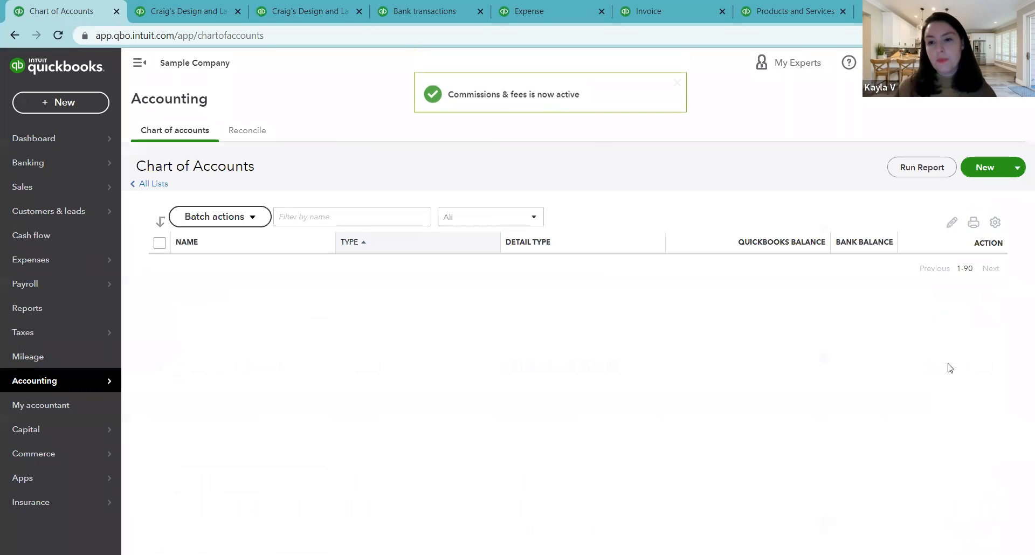
scroll(989, 375, down, 12)
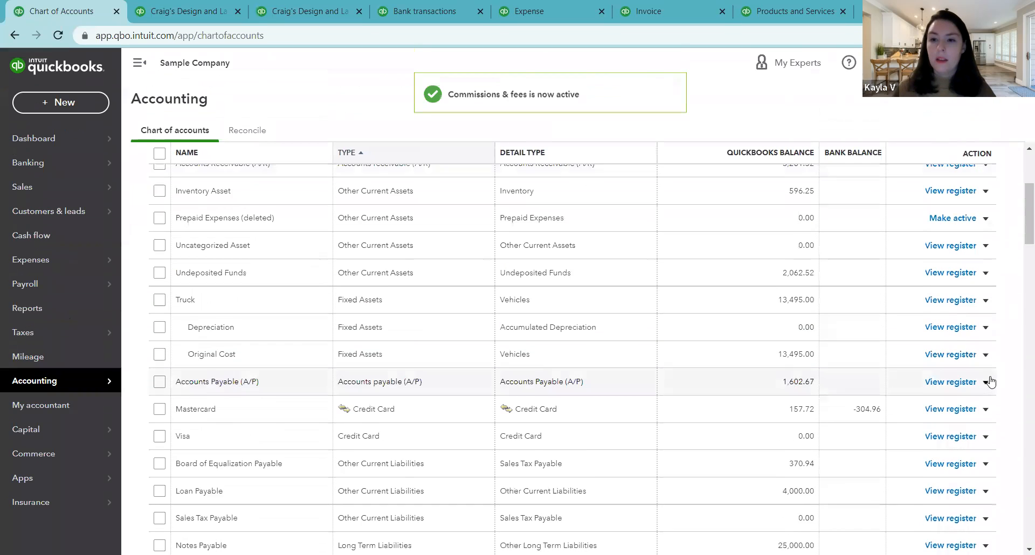
scroll(975, 378, down, 6)
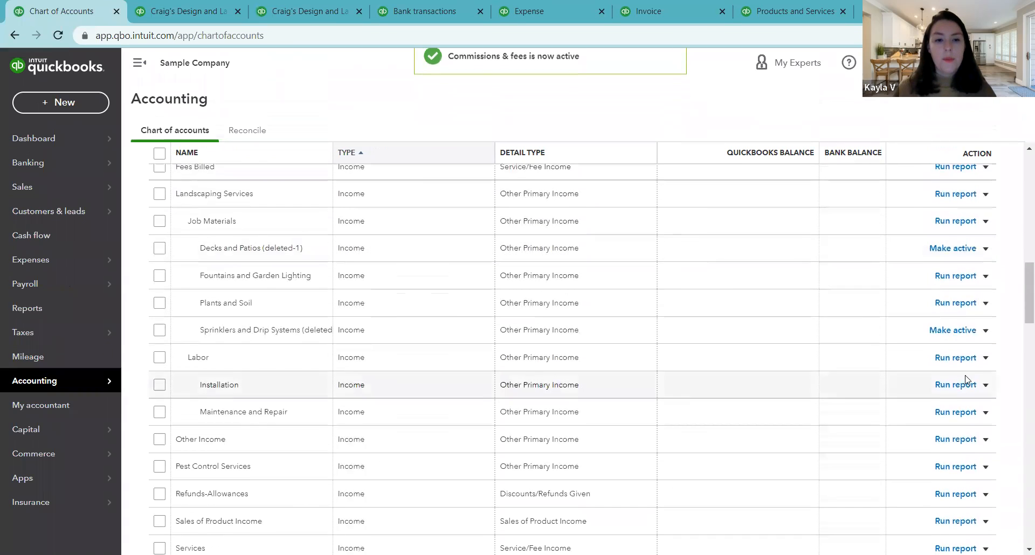
scroll(606, 400, down, 5)
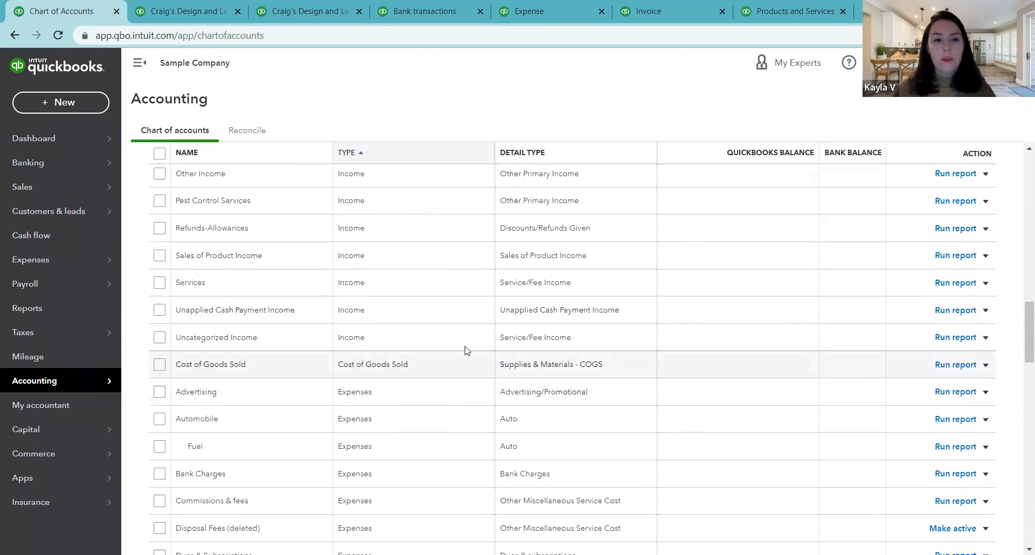
scroll(426, 429, down, 5)
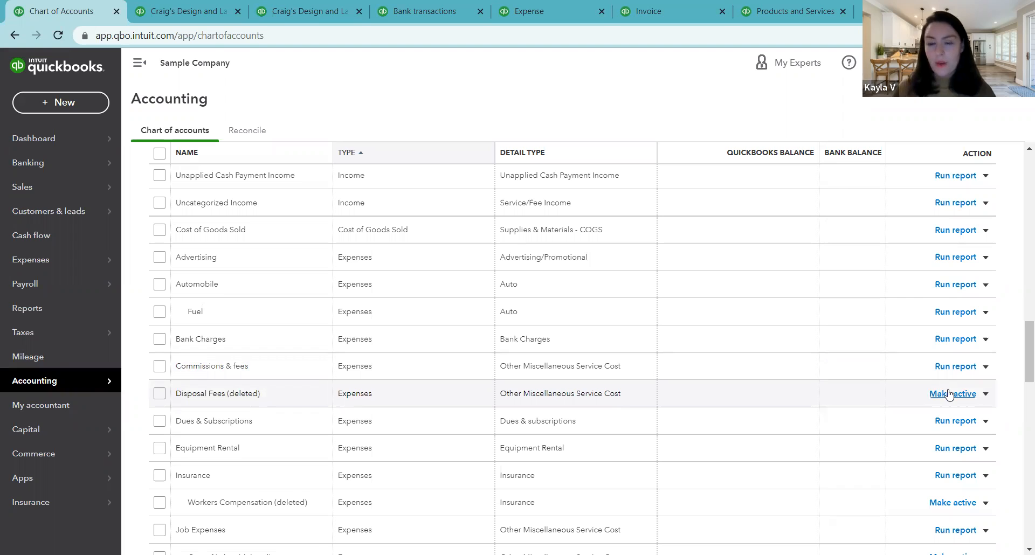
Step: Exclude inactive accounts from the chart of accounts list
scroll(1008, 328, up, 5)
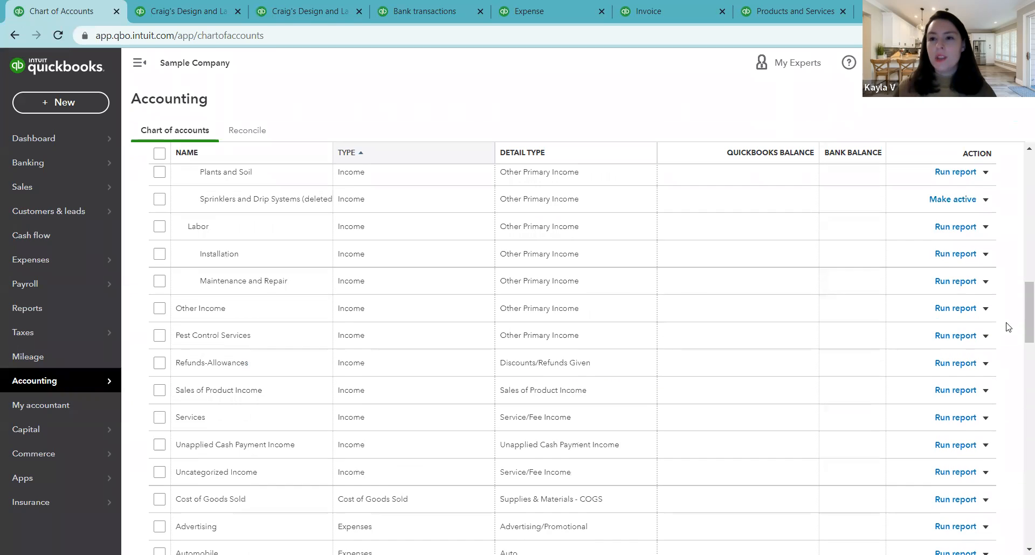
scroll(1008, 327, up, 5)
scroll(1008, 296, up, 4)
scroll(1008, 292, up, 5)
click(983, 265)
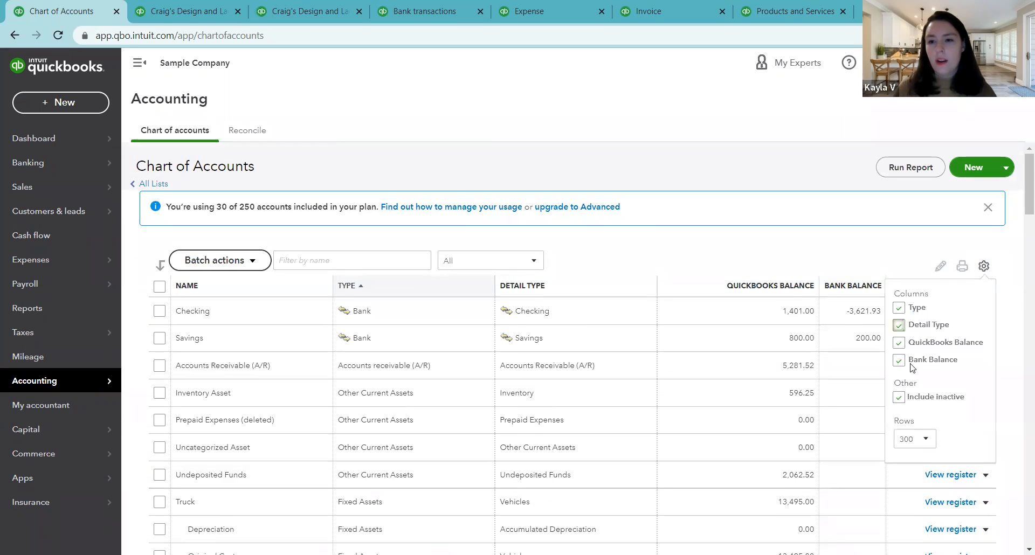
click(897, 397)
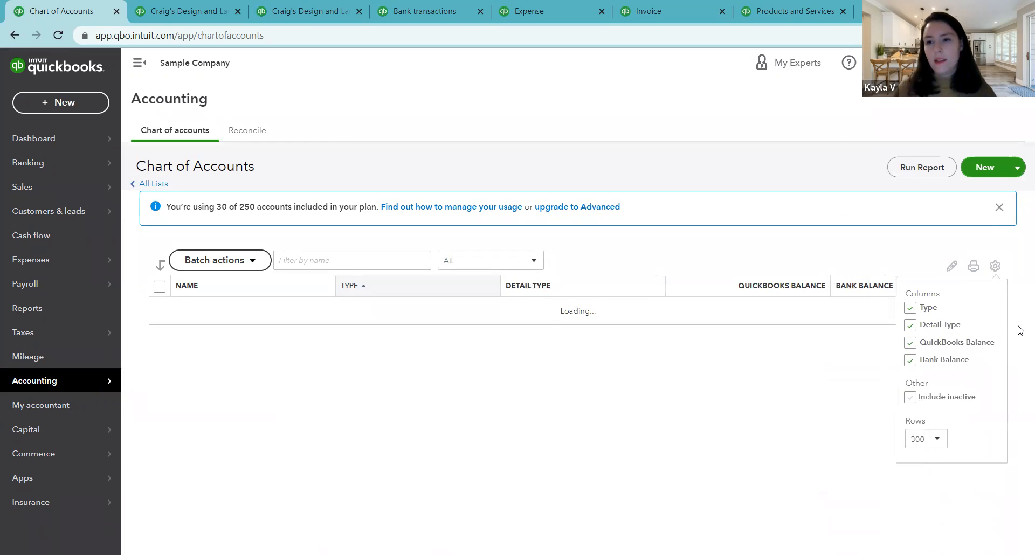
click(983, 267)
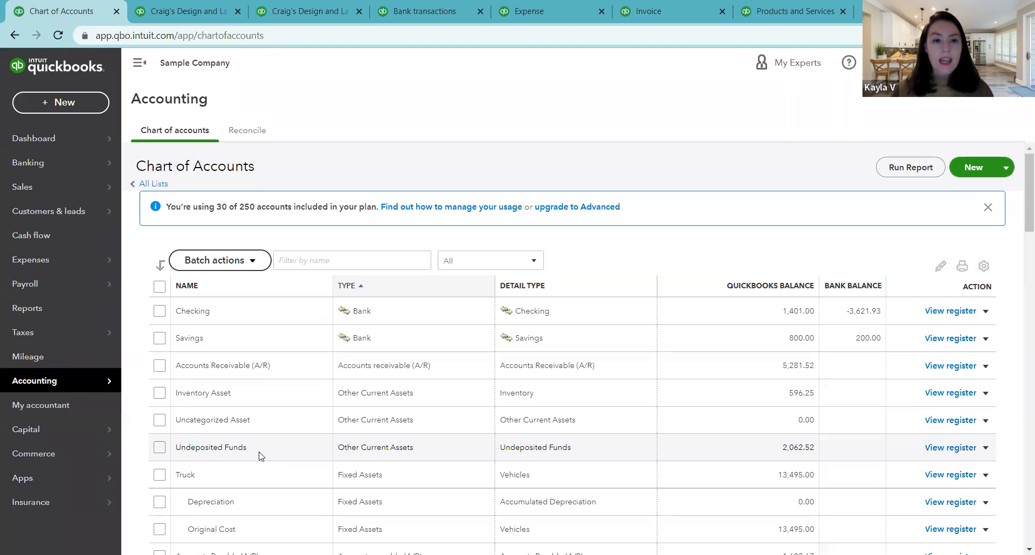
Step: Look through the active accounts and their indented sub-accounts, from Truck through Landscaping Services to the expense accounts
scroll(259, 456, down, 1)
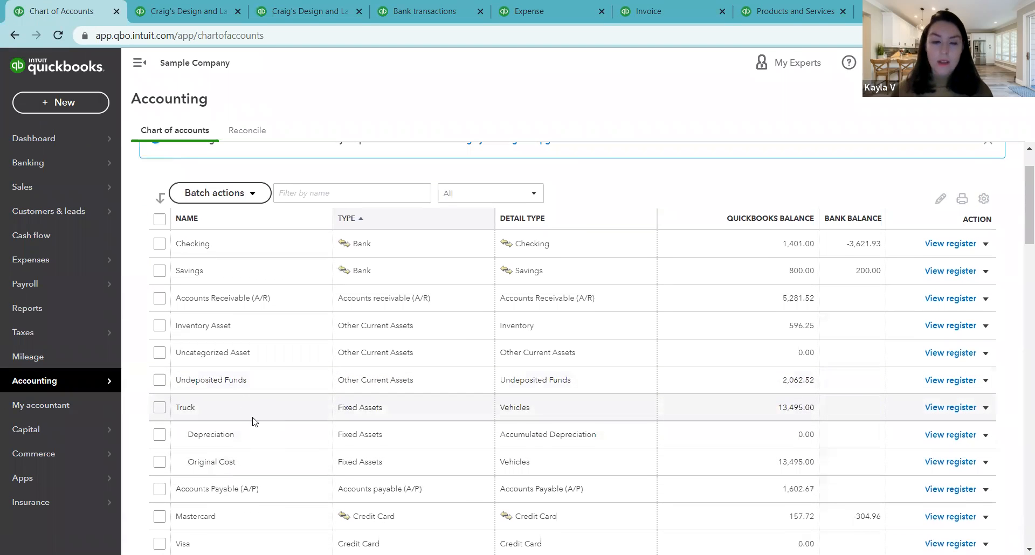
scroll(253, 422, down, 8)
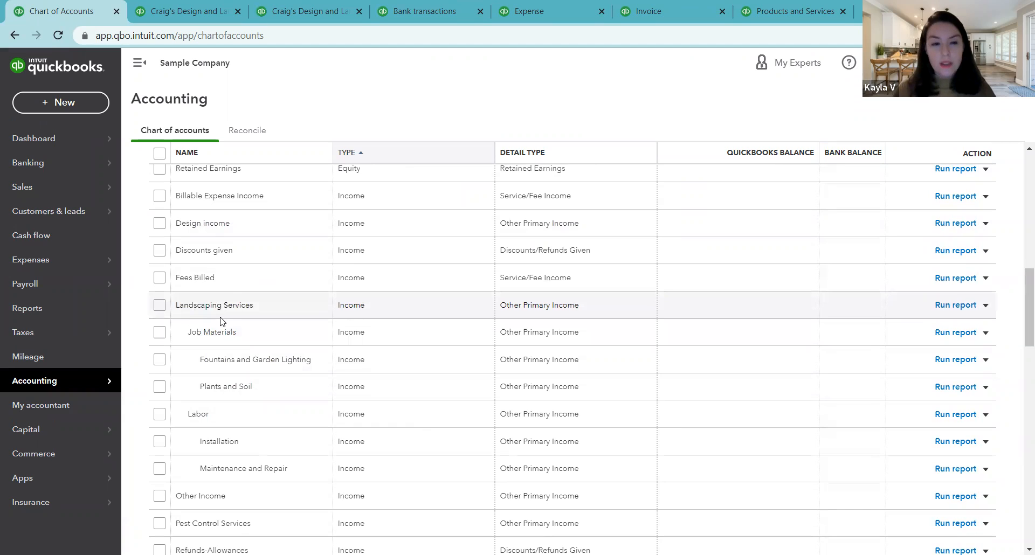
scroll(229, 356, down, 5)
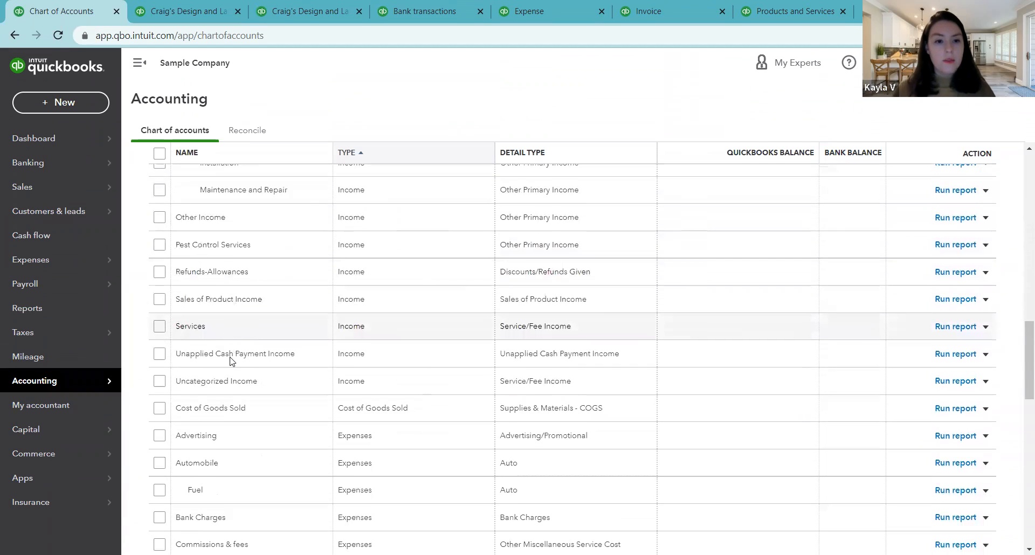
scroll(230, 360, down, 2)
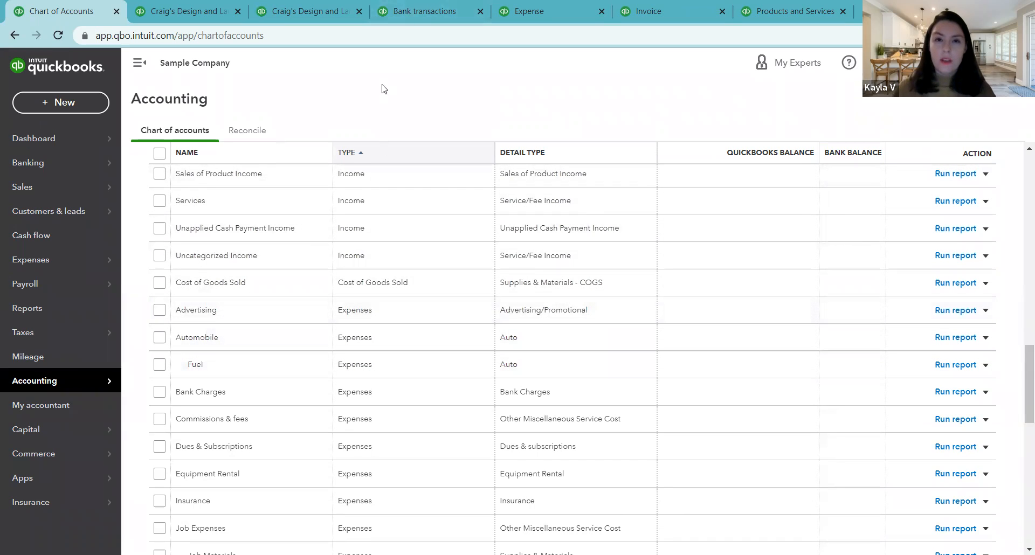
Step: Categorize the $800.00 A Rental bank transaction of 07/27/2022 under the Fuel sub-account of Automobile
click(430, 8)
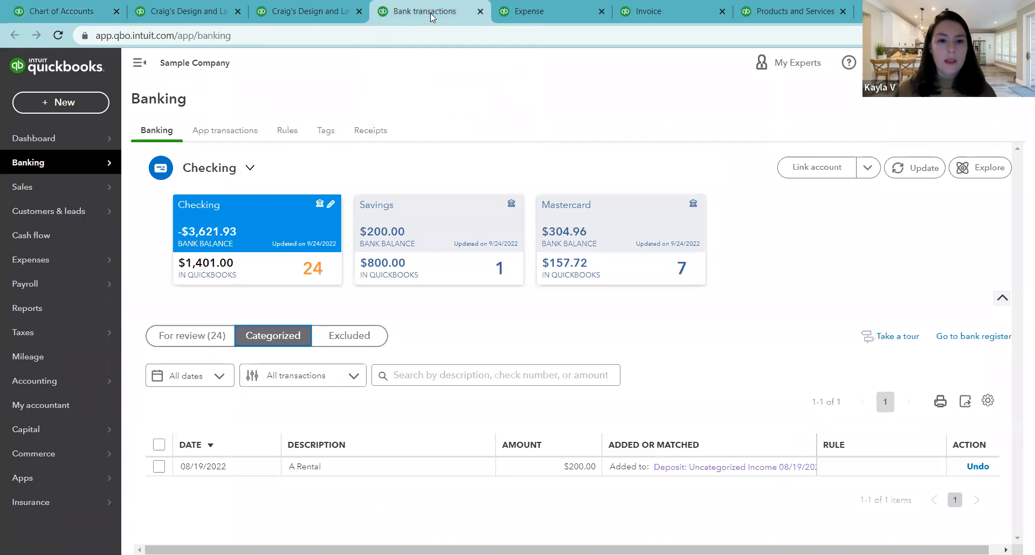
click(191, 335)
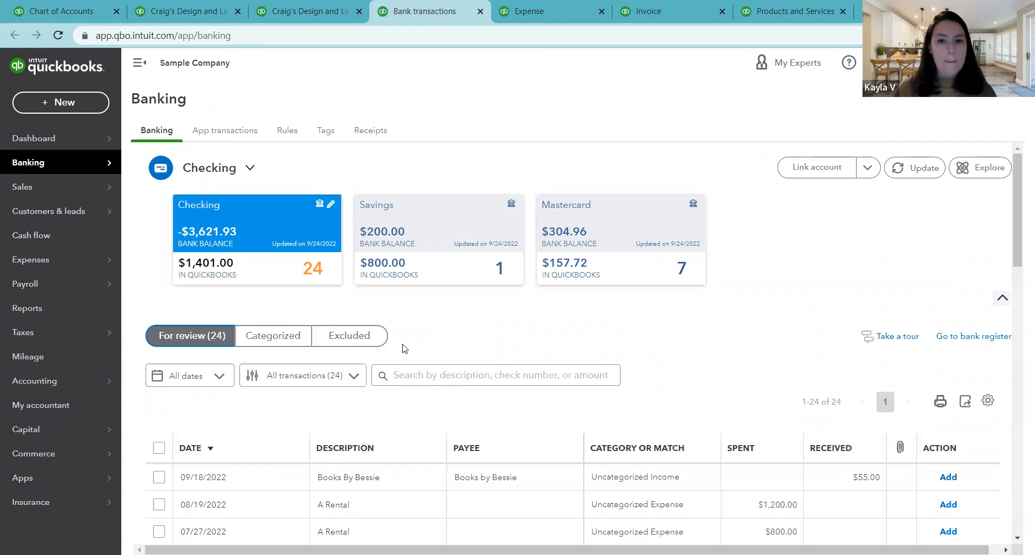
scroll(580, 360, down, 5)
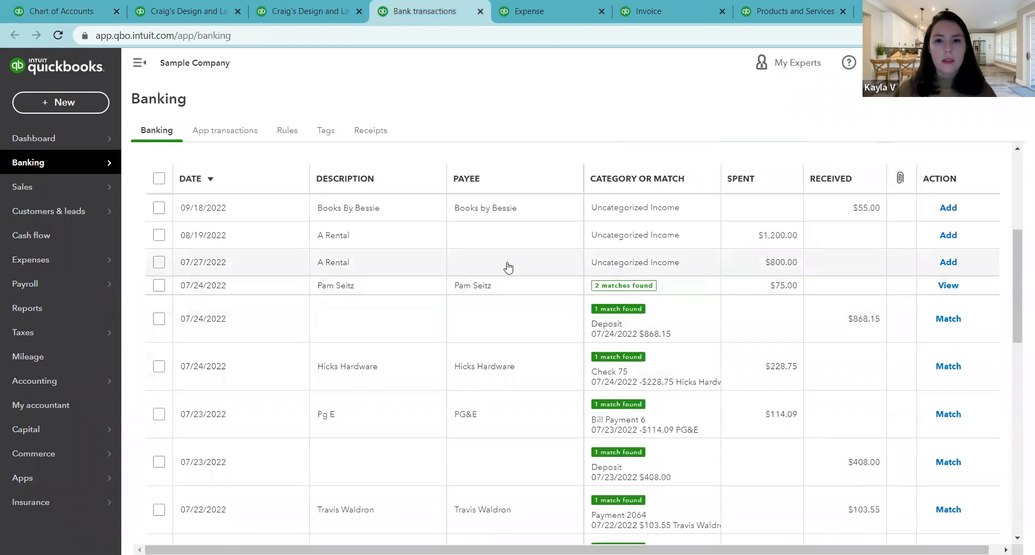
click(497, 273)
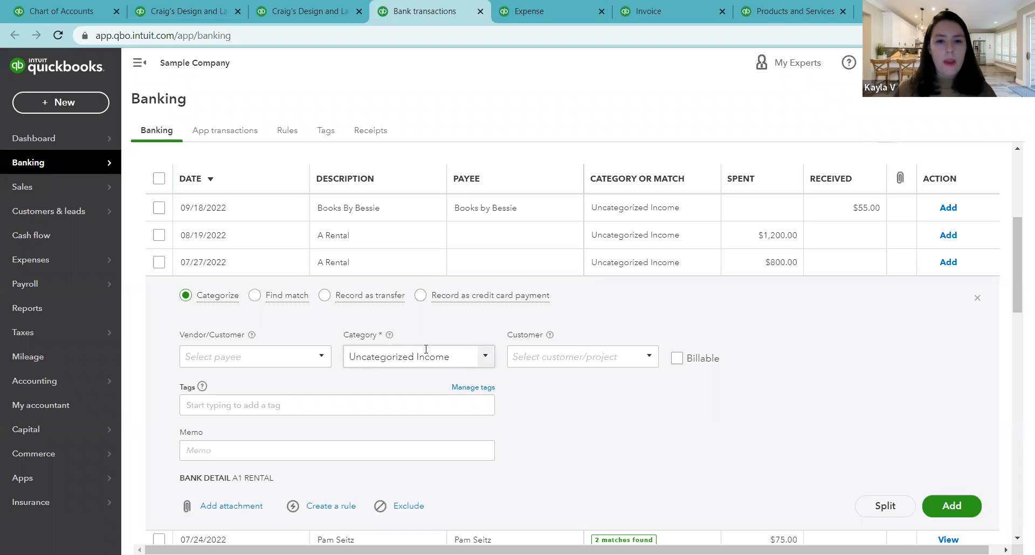
click(487, 355)
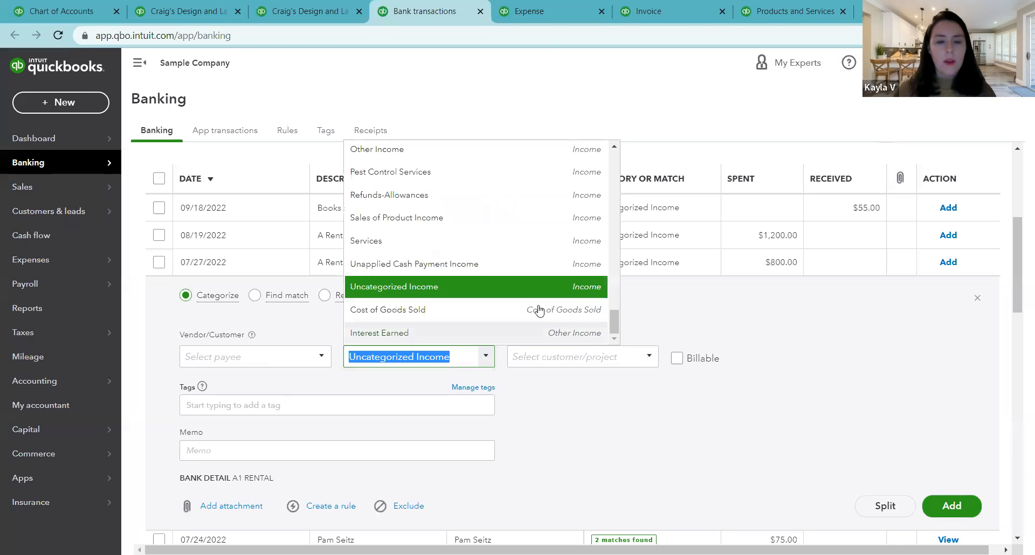
scroll(611, 286, up, 15)
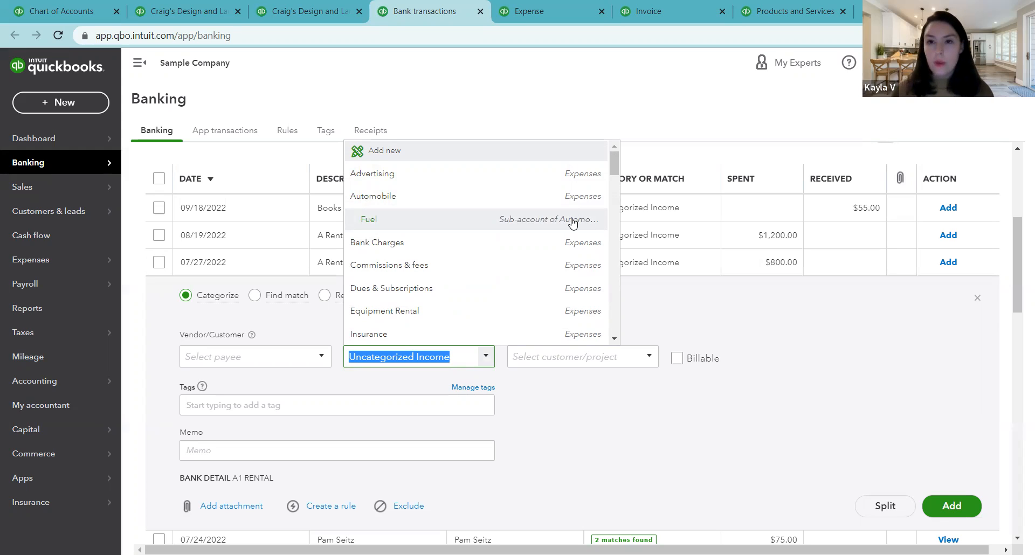
click(452, 224)
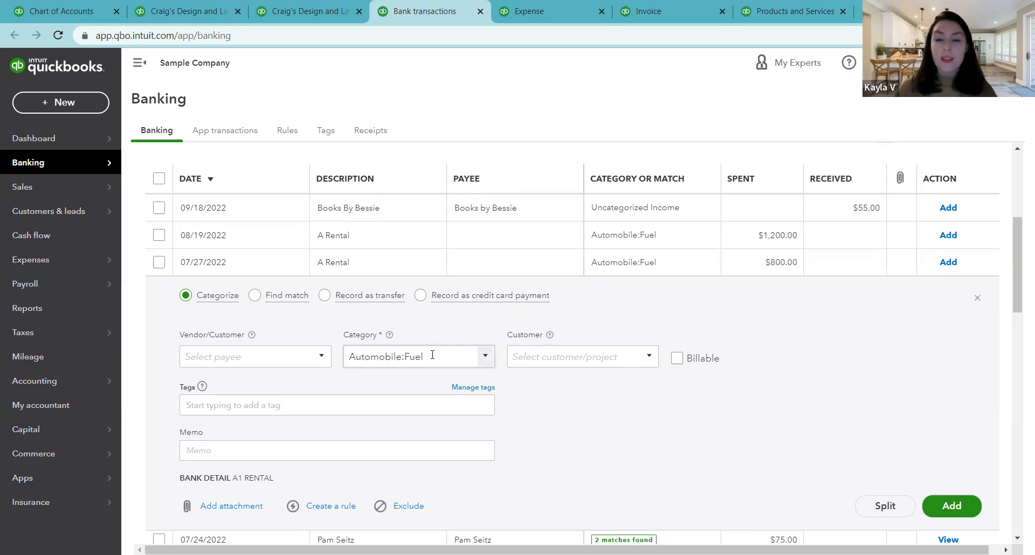
Step: Switch the transaction's category to the parent Automobile account and back to its Fuel sub-account
click(484, 360)
drag(614, 169, 614, 160)
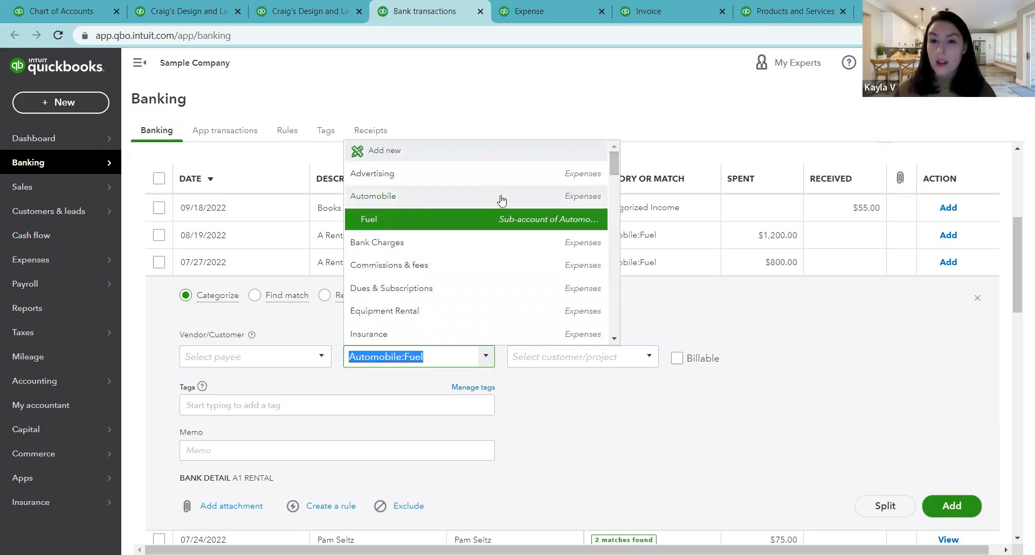
click(395, 201)
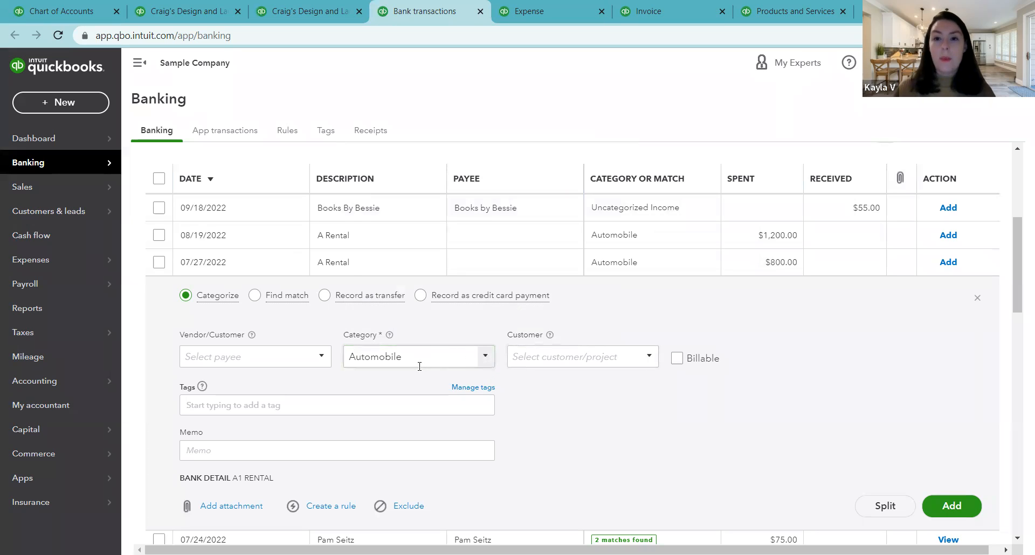
click(486, 360)
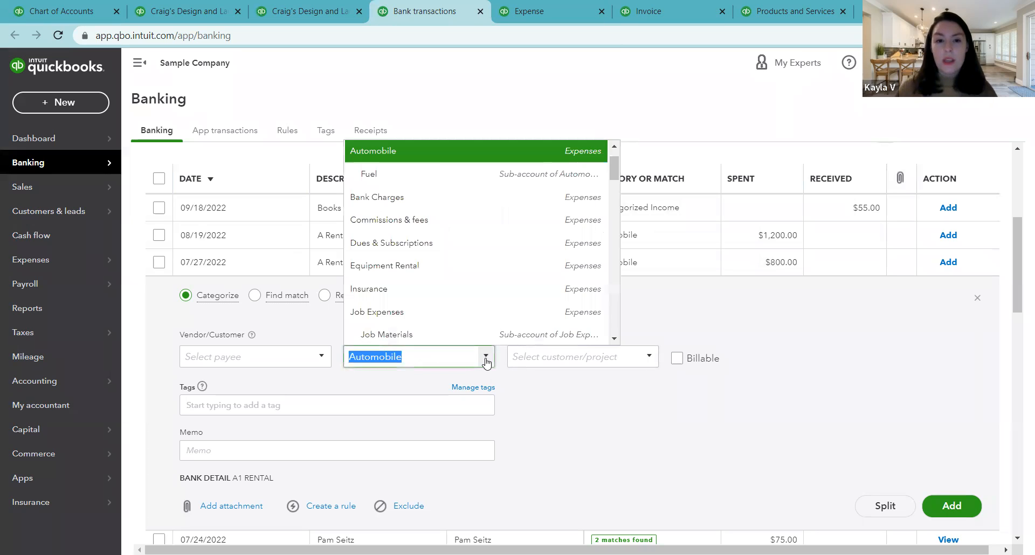
click(523, 378)
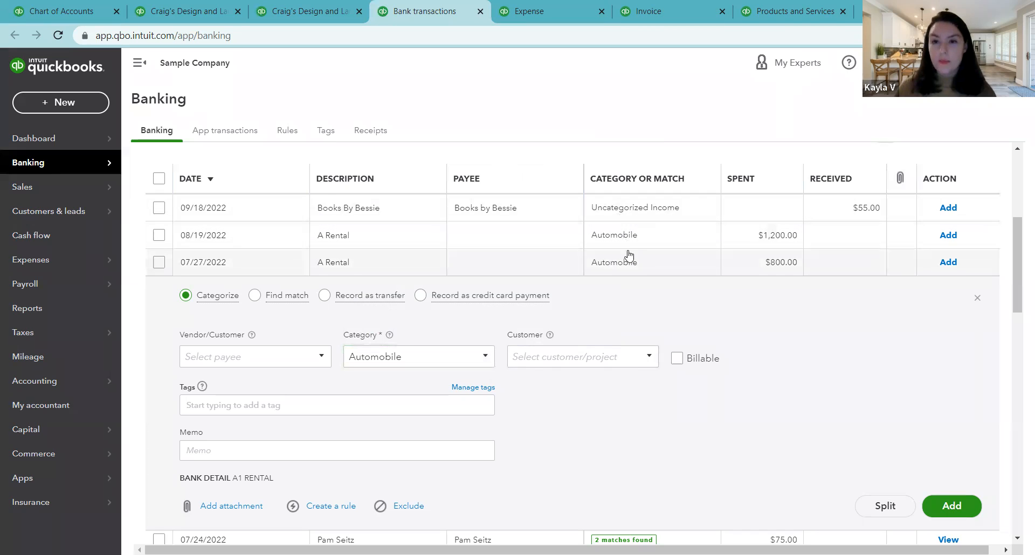
click(485, 357)
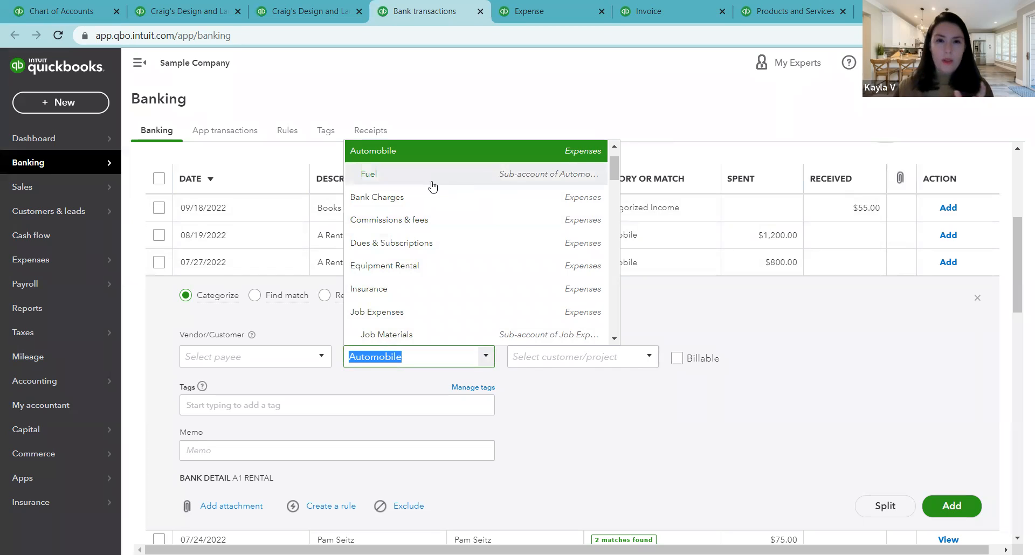
click(539, 178)
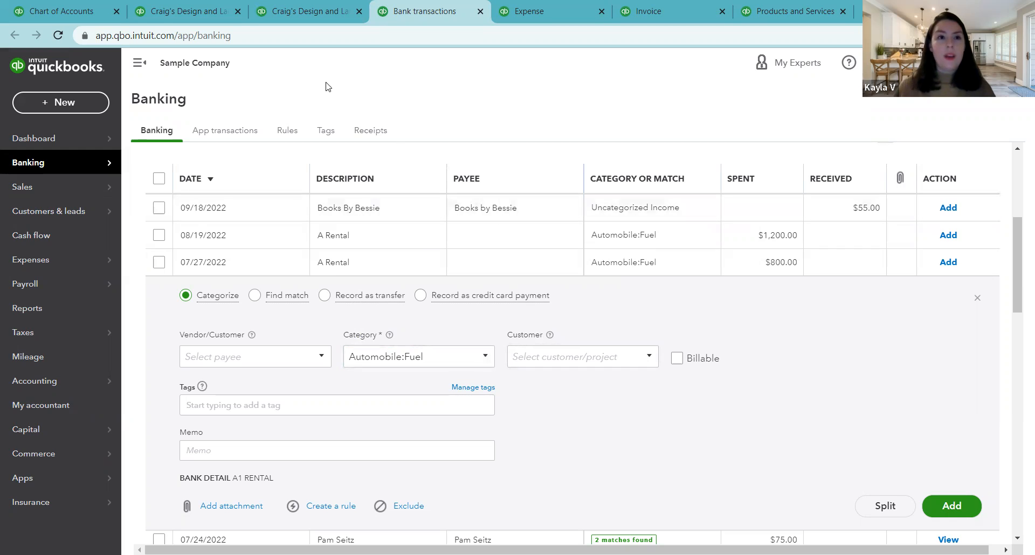
Step: Return to the chart of accounts and start a new account of the Expenses type
click(62, 12)
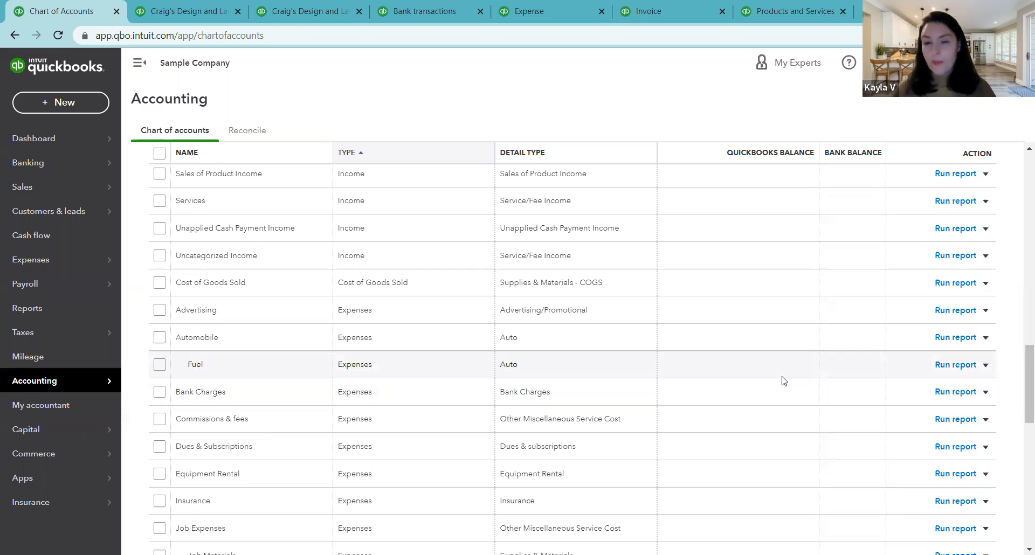
scroll(768, 361, up, 3)
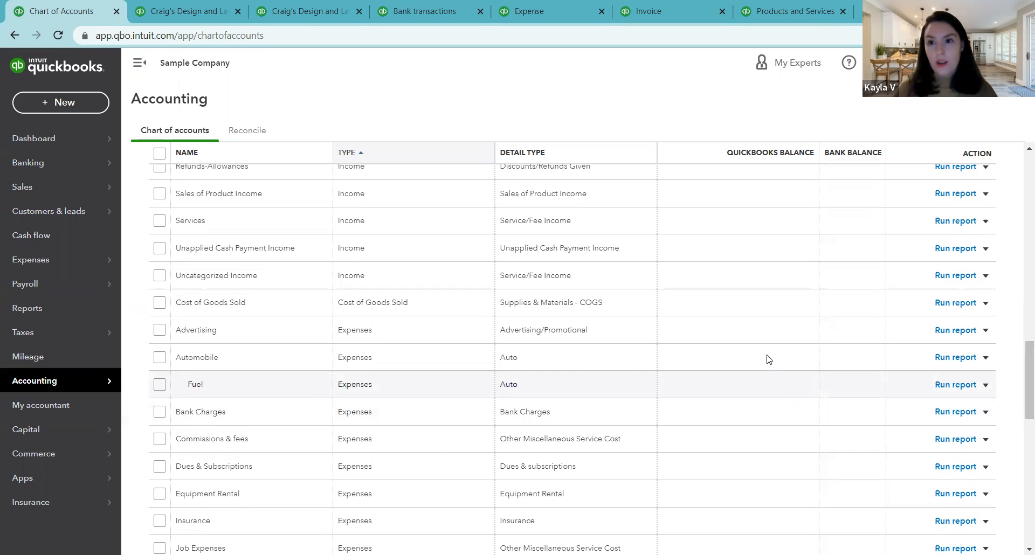
scroll(769, 358, up, 4)
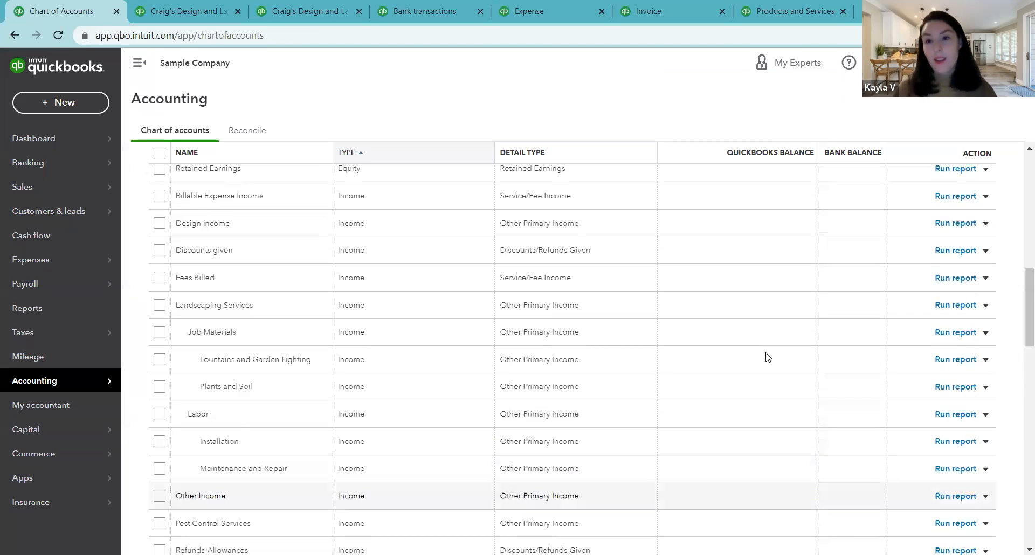
scroll(768, 357, up, 10)
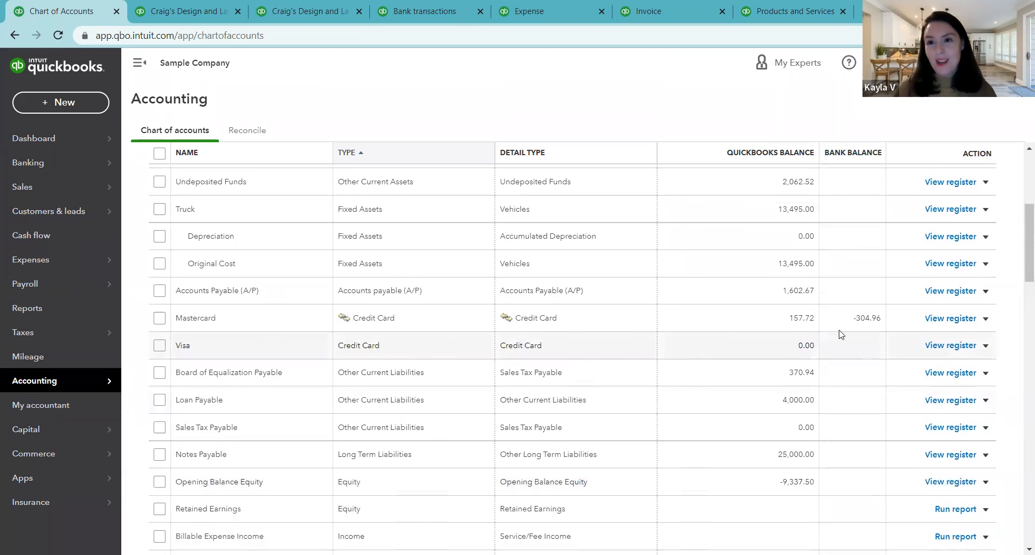
scroll(863, 321, up, 2)
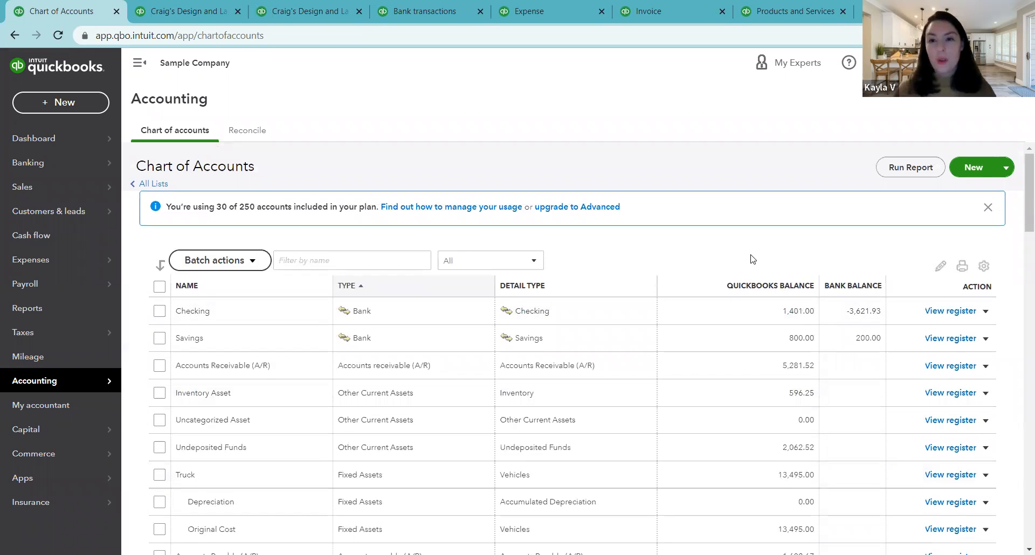
click(974, 168)
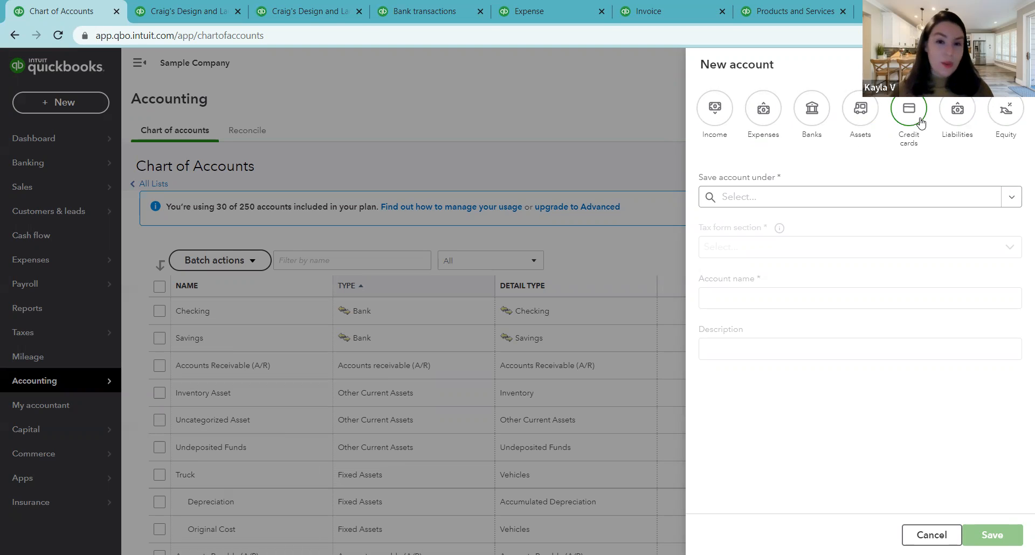
click(758, 118)
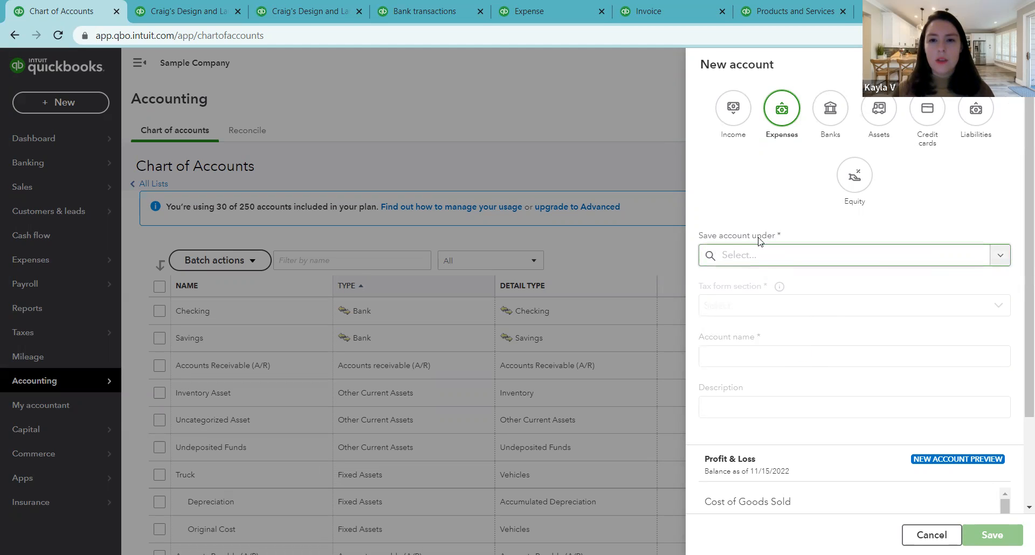
Step: Look through the expense parent accounts and save the new account under Advertising
click(1002, 256)
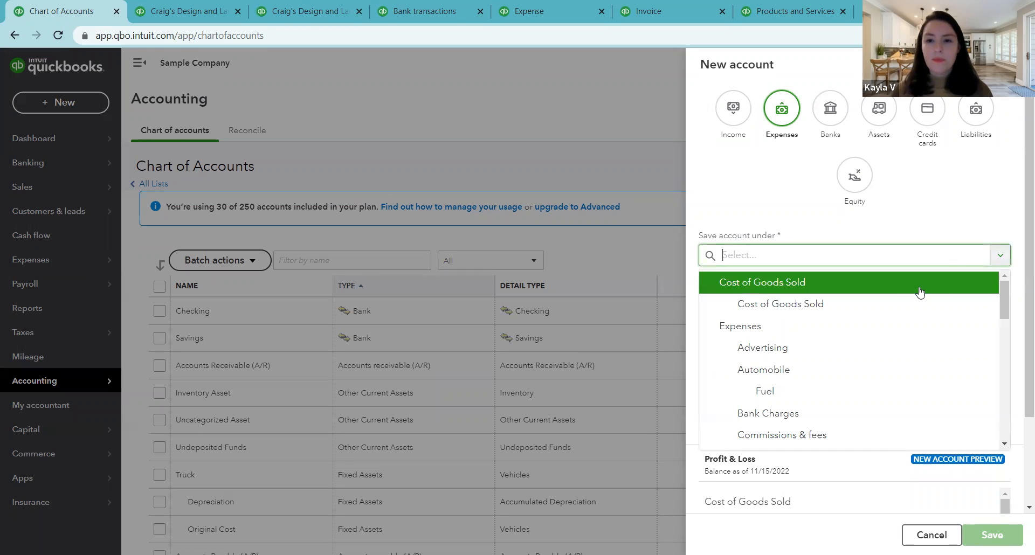
scroll(869, 354, down, 3)
scroll(862, 350, up, 3)
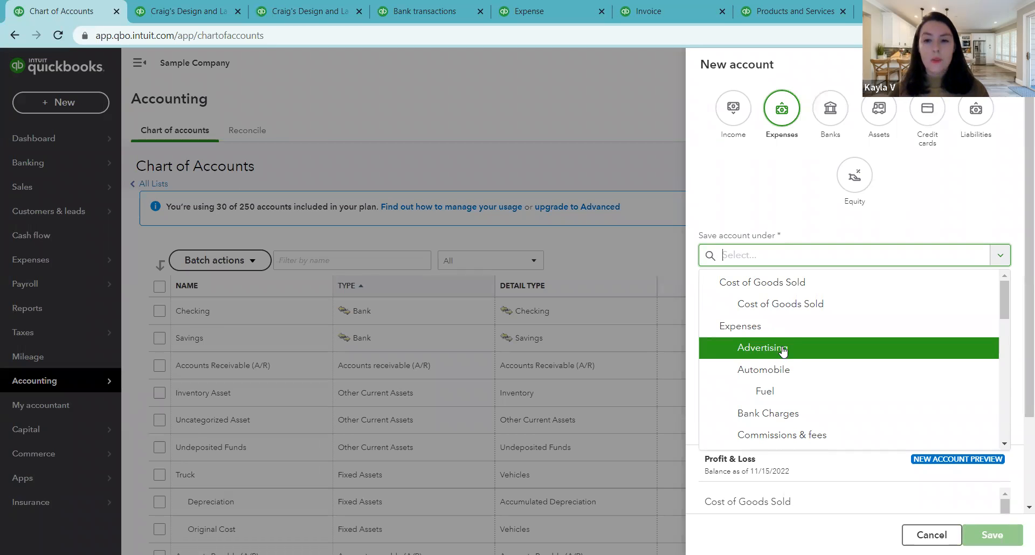
click(766, 350)
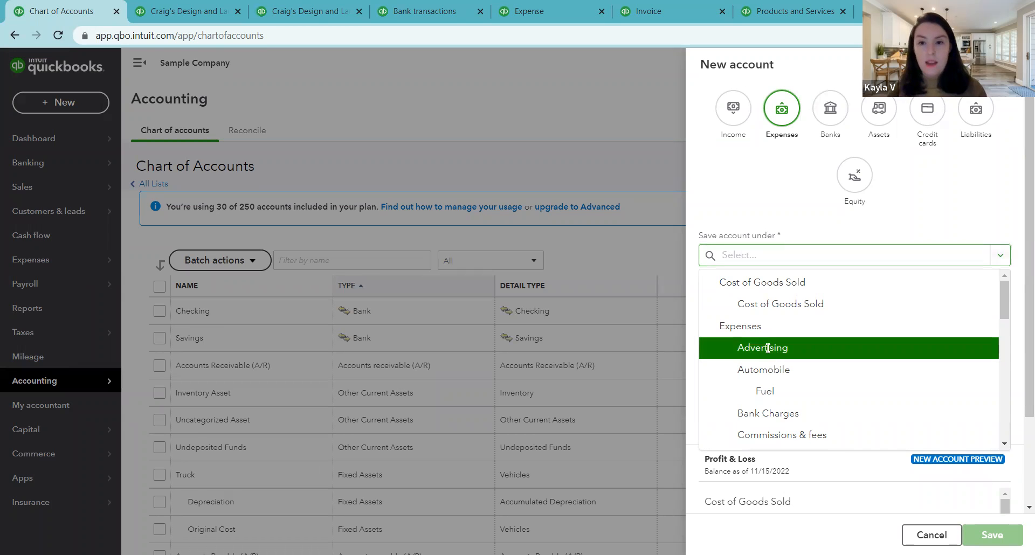
Step: Look through the tax form section options and keep Advertising/Promotional for the new account
drag(1019, 312, 1019, 424)
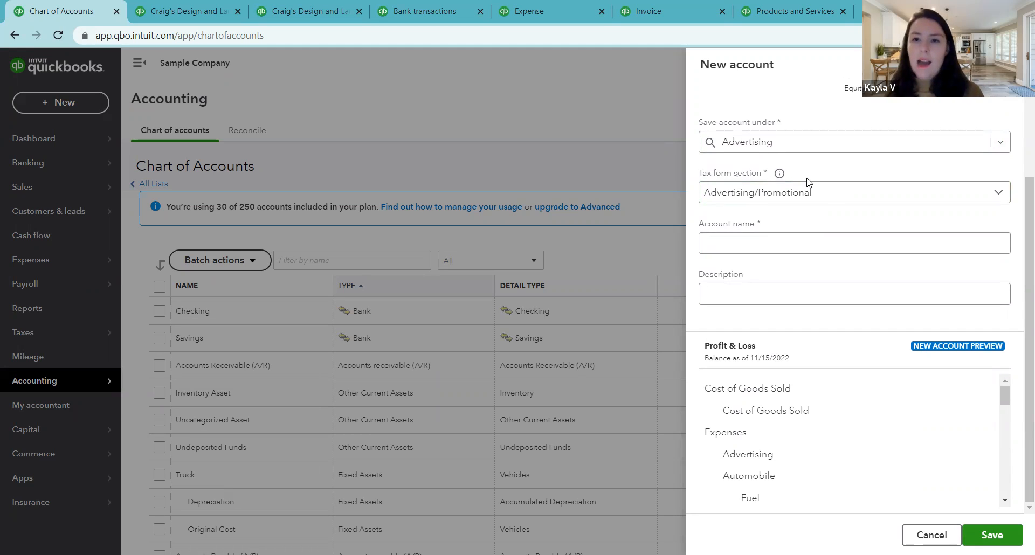
click(998, 194)
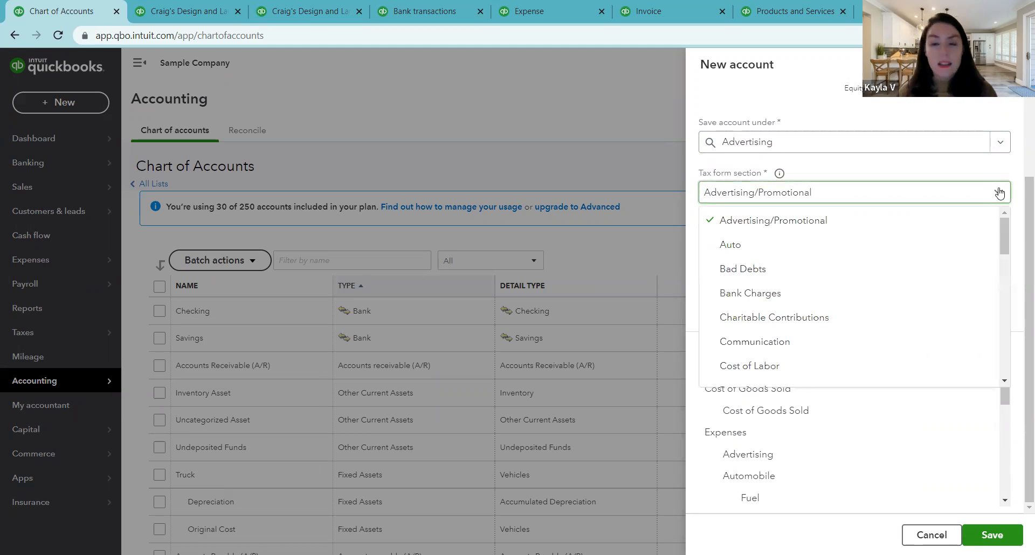
mouse_move(1001, 225)
mouse_down()
mouse_move(999, 237)
mouse_move(1002, 226)
mouse_up()
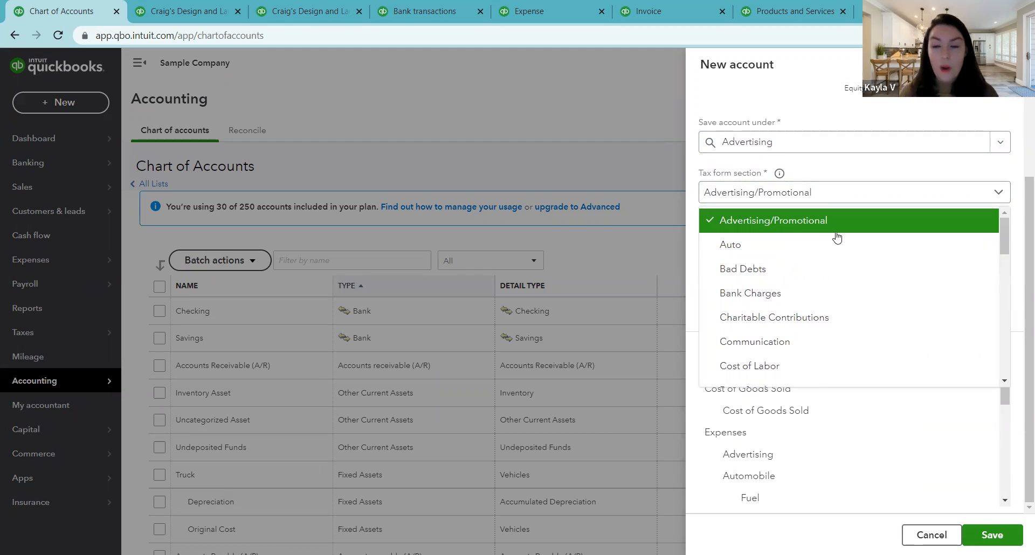
drag(1008, 253, 1000, 330)
scroll(1001, 330, down, 3)
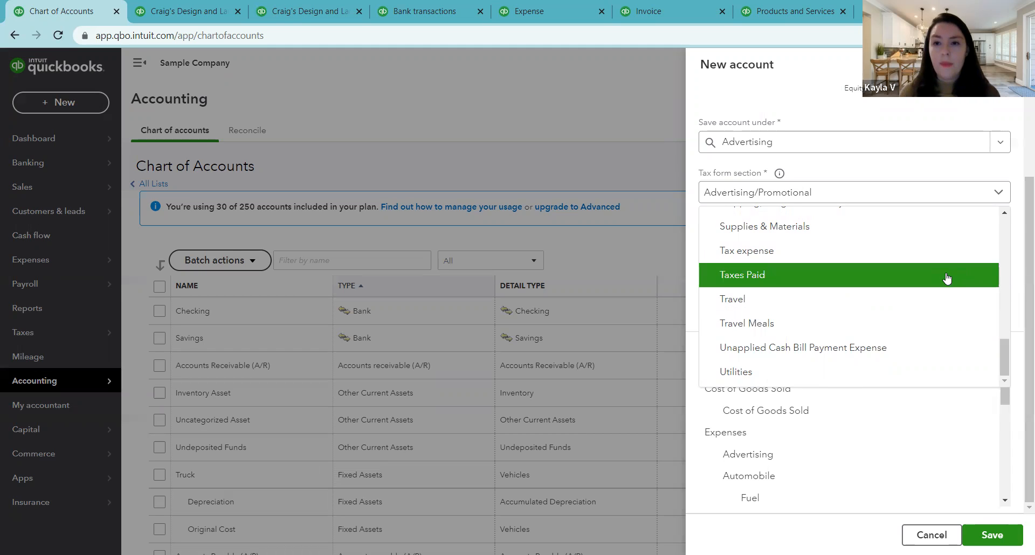
scroll(873, 266, up, 5)
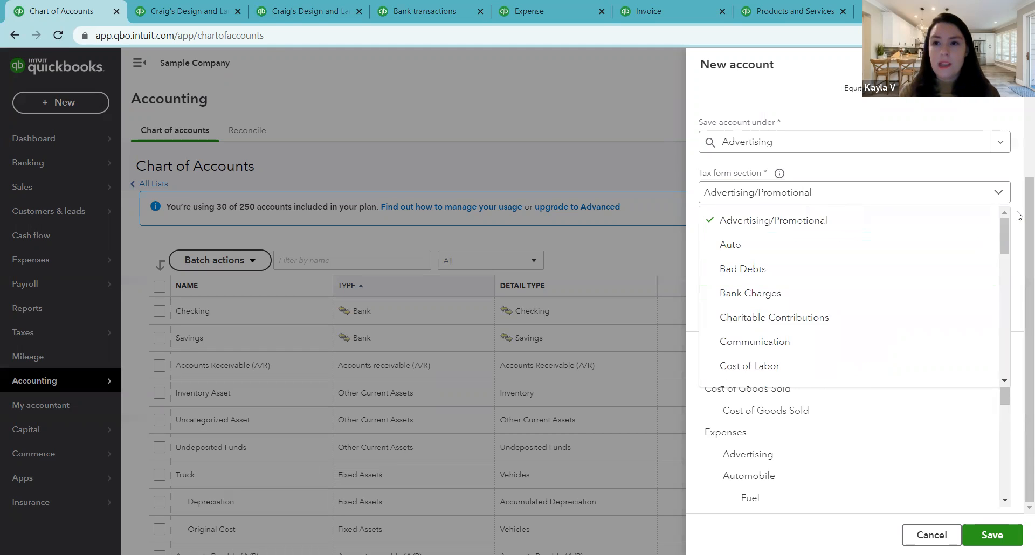
click(884, 220)
Step: Name the new advertising sub-account "Website ads"
click(739, 237)
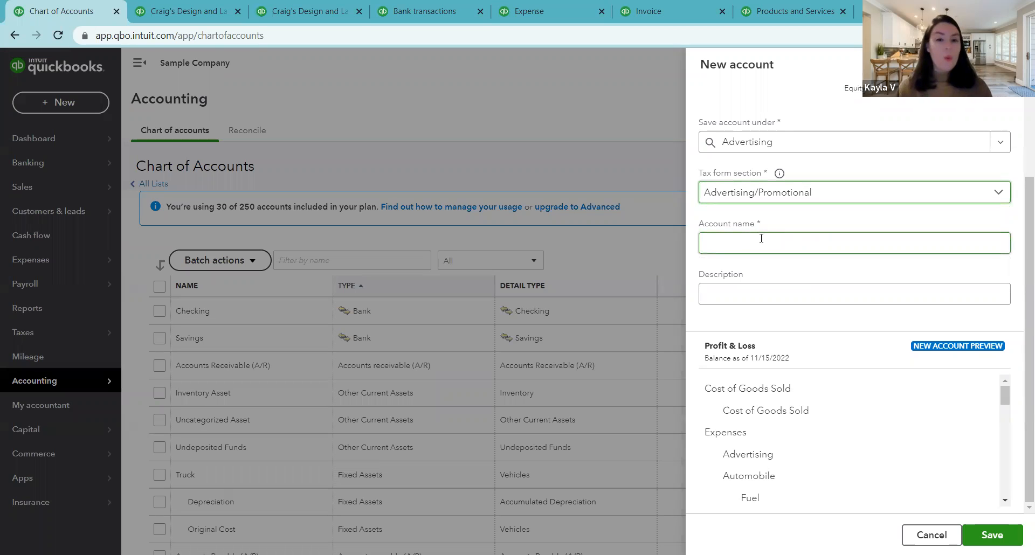
click(770, 245)
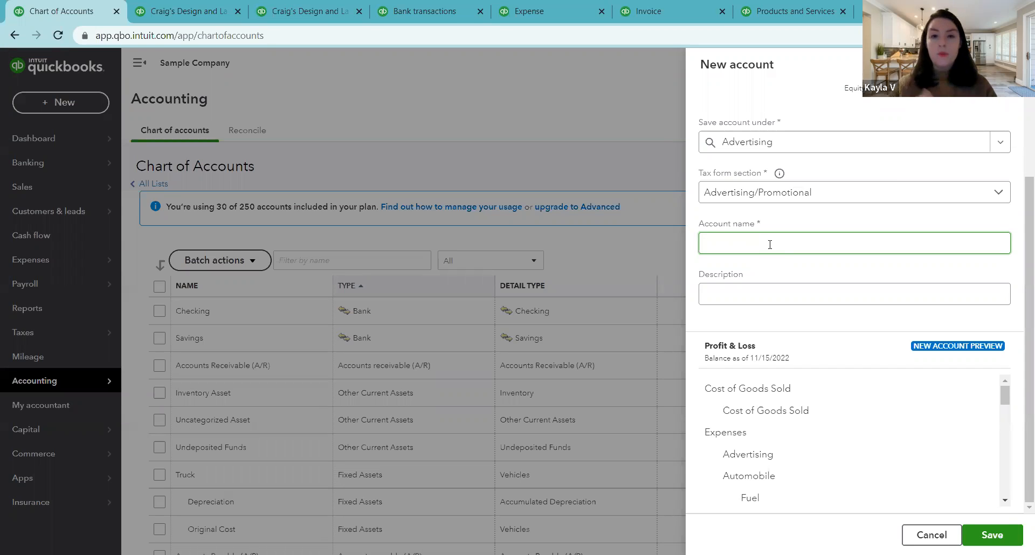
text(Website ads)
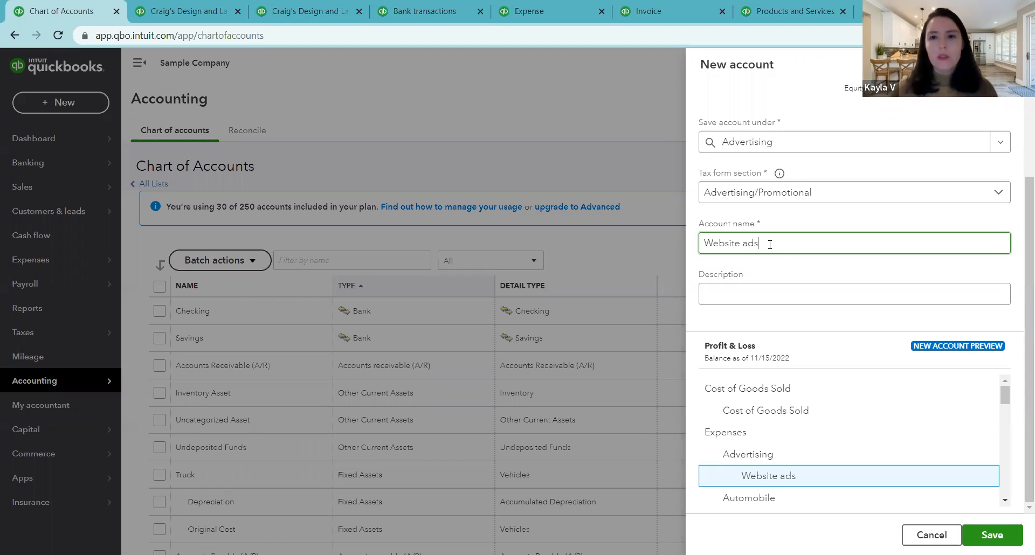
Step: Change the new account's name to "Online ads"
drag(745, 244, 693, 249)
text(Online)
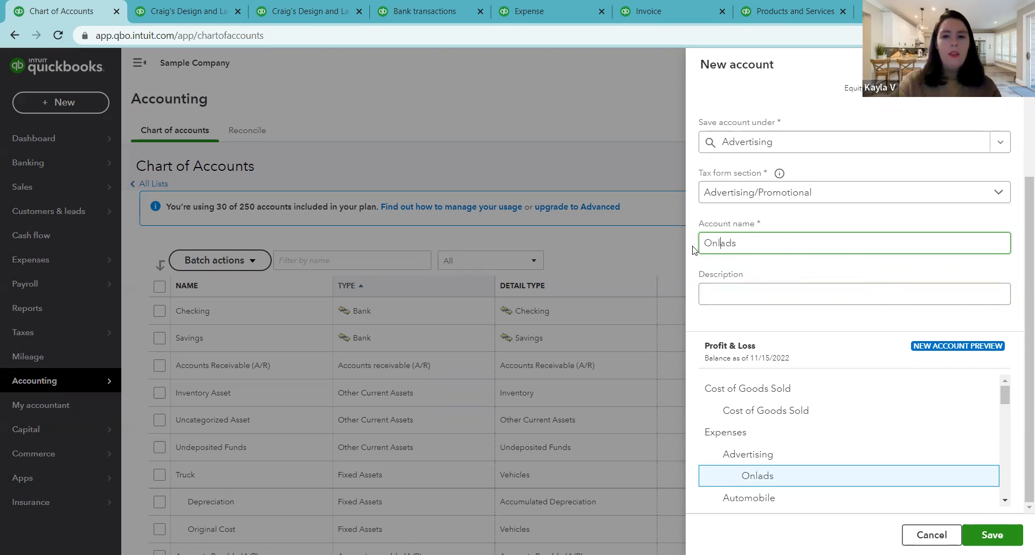
click(1016, 266)
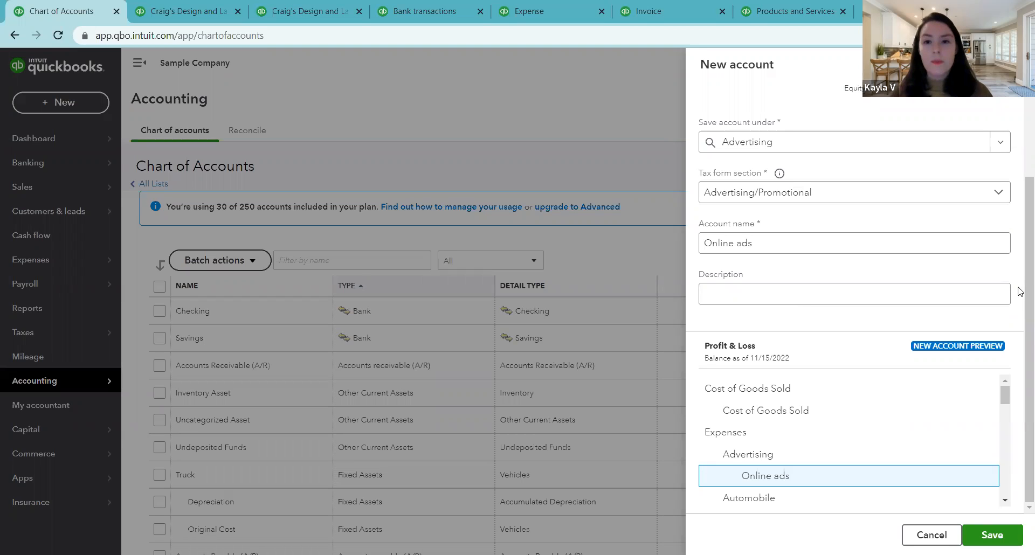
Step: Save the Online ads account with a blank description and locate it under Advertising in the chart of accounts
click(737, 251)
click(742, 295)
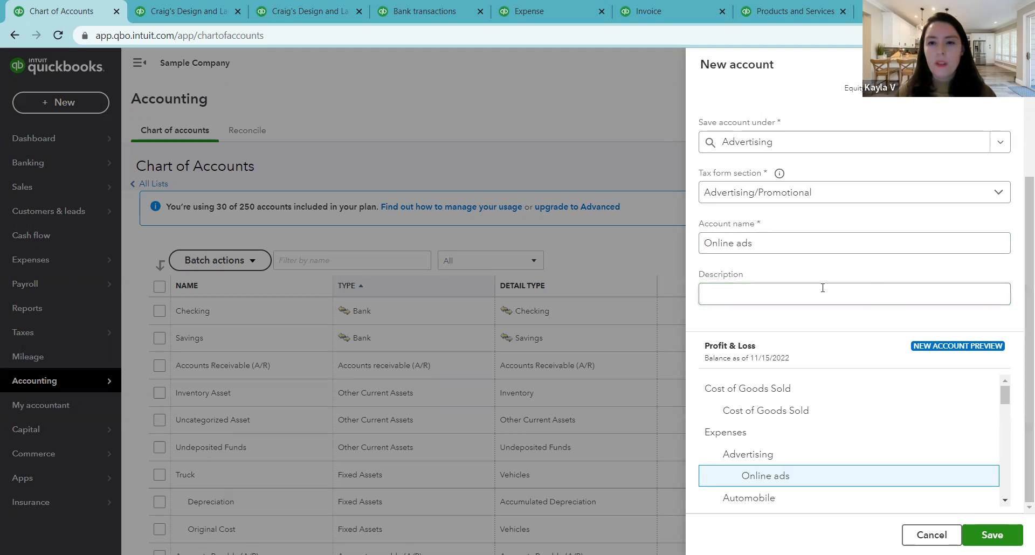
click(790, 285)
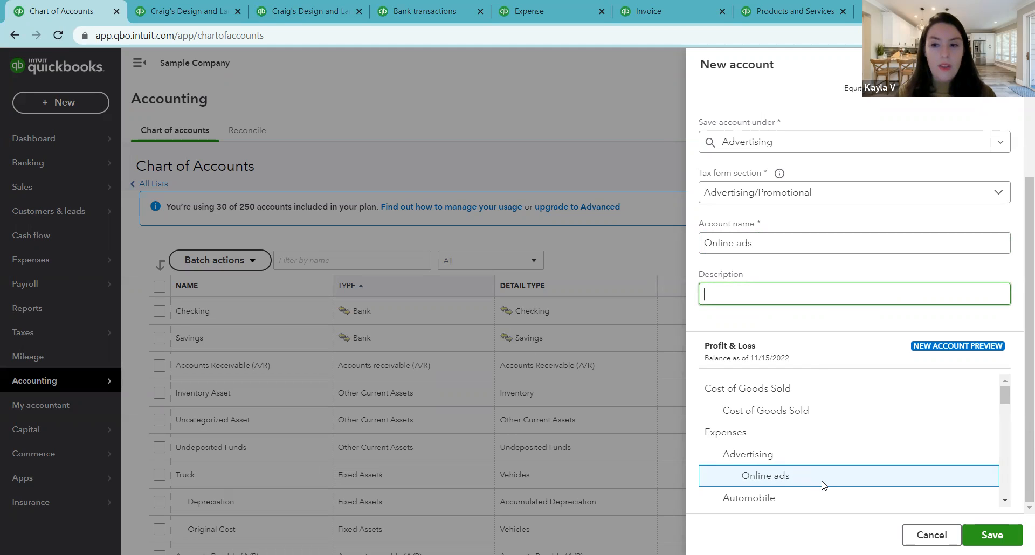
scroll(978, 253, up, 2)
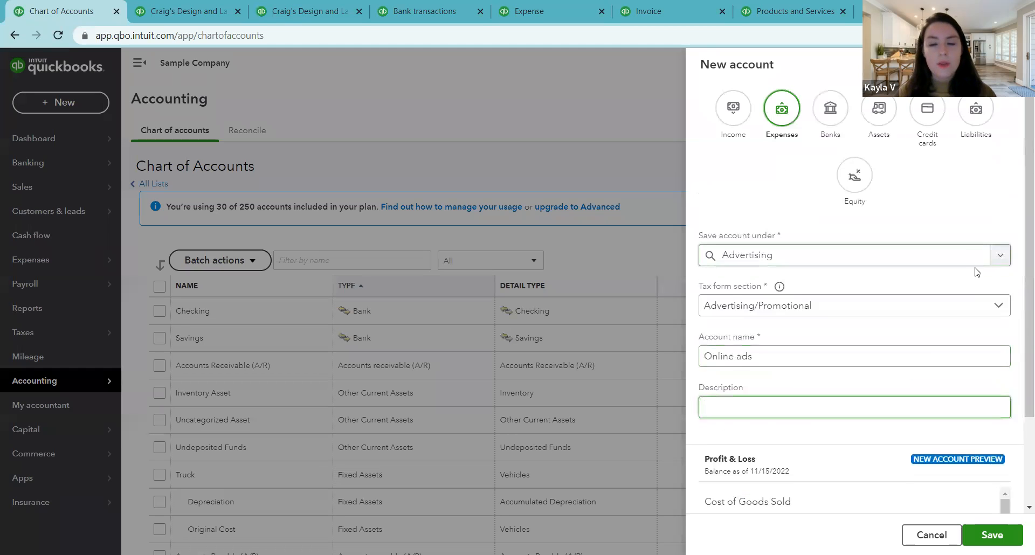
scroll(973, 272, down, 2)
click(983, 533)
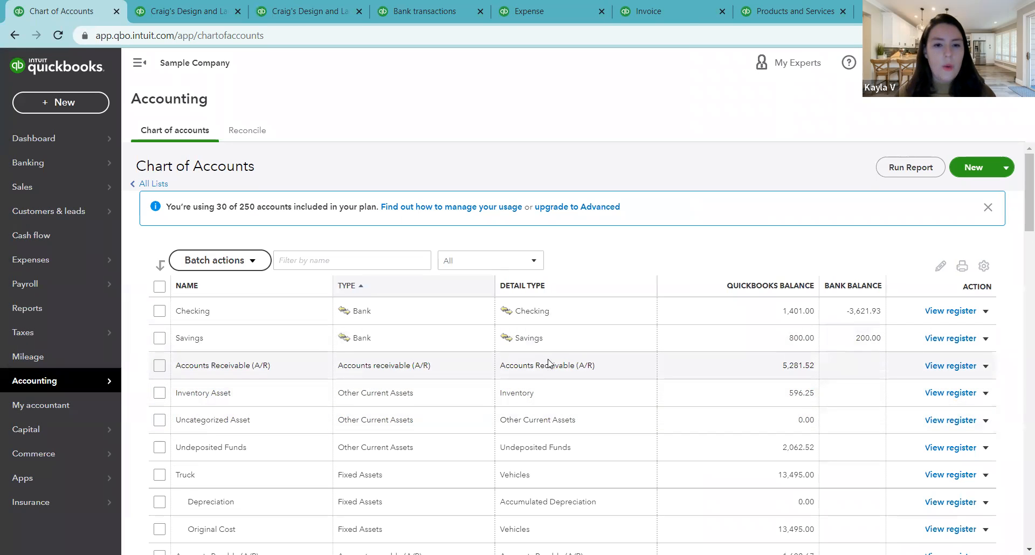
scroll(467, 377, down, 1)
scroll(467, 377, down, 7)
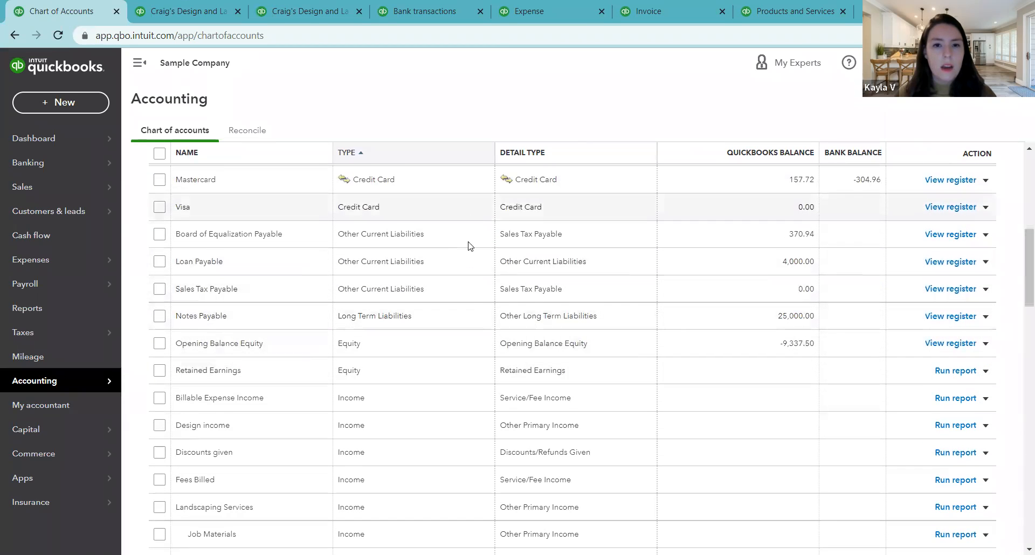
scroll(469, 340, down, 2)
scroll(469, 338, down, 6)
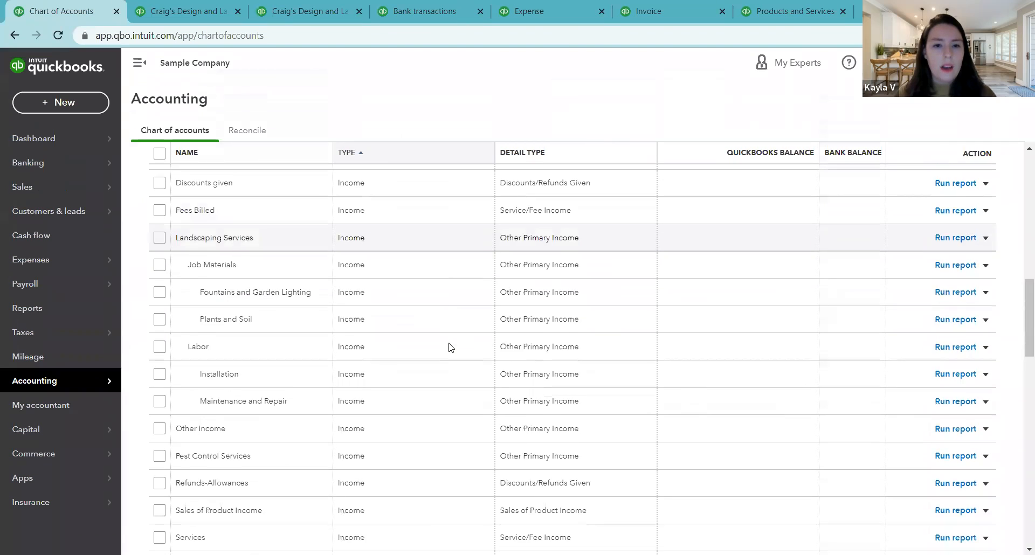
scroll(446, 348, down, 3)
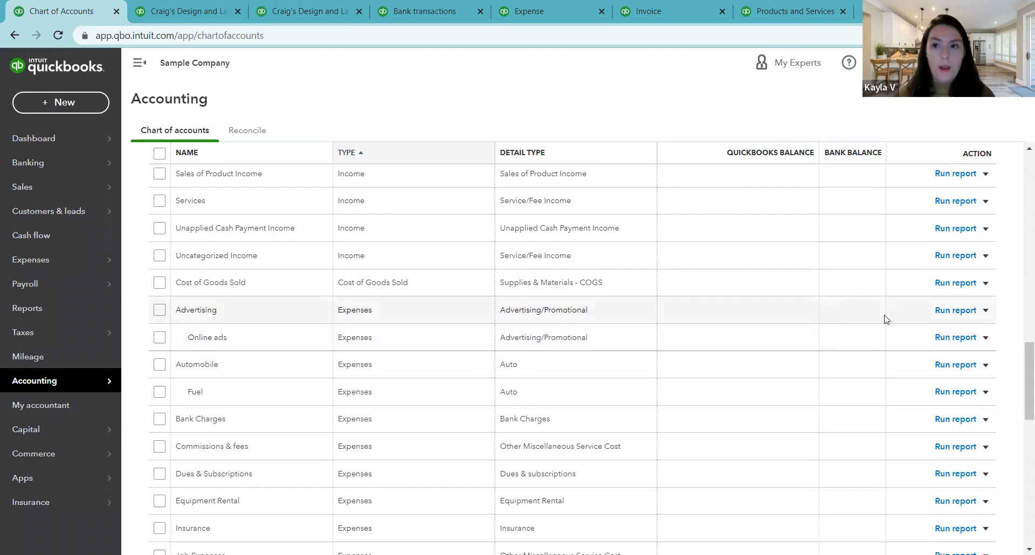
Step: Start a new credit card account saved under Credit Cards, with Credit Card as its tax form section
scroll(986, 308, up, 10)
scroll(995, 280, up, 10)
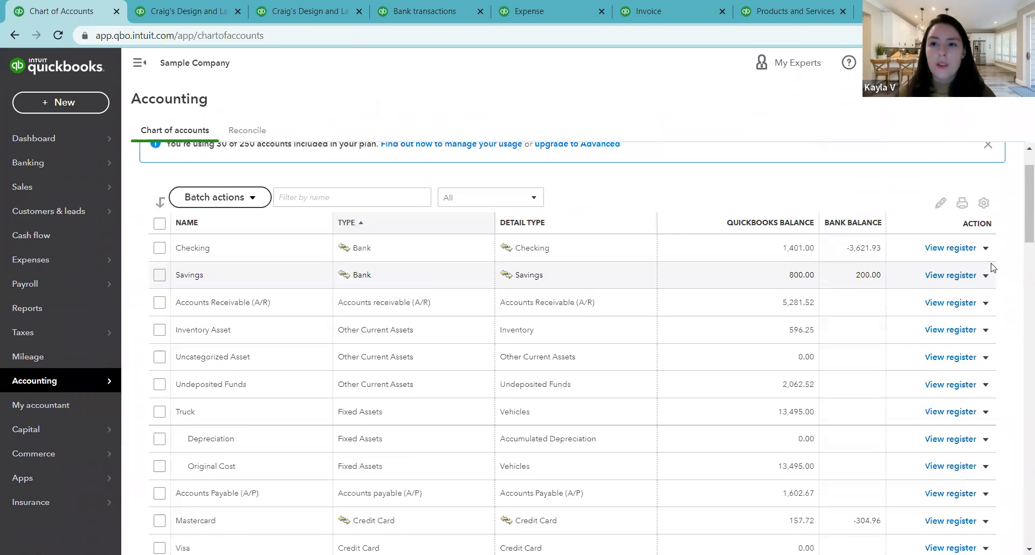
click(974, 168)
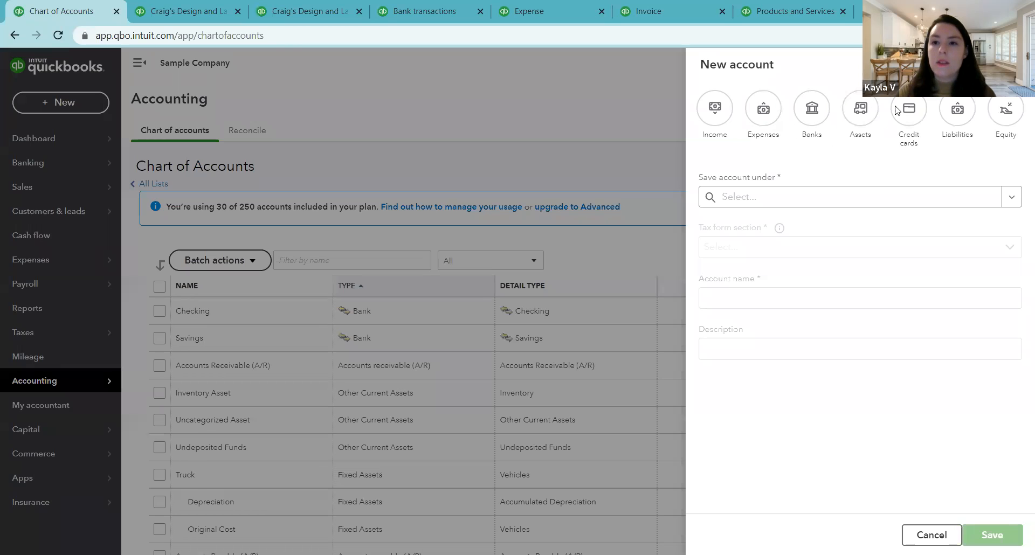
click(964, 110)
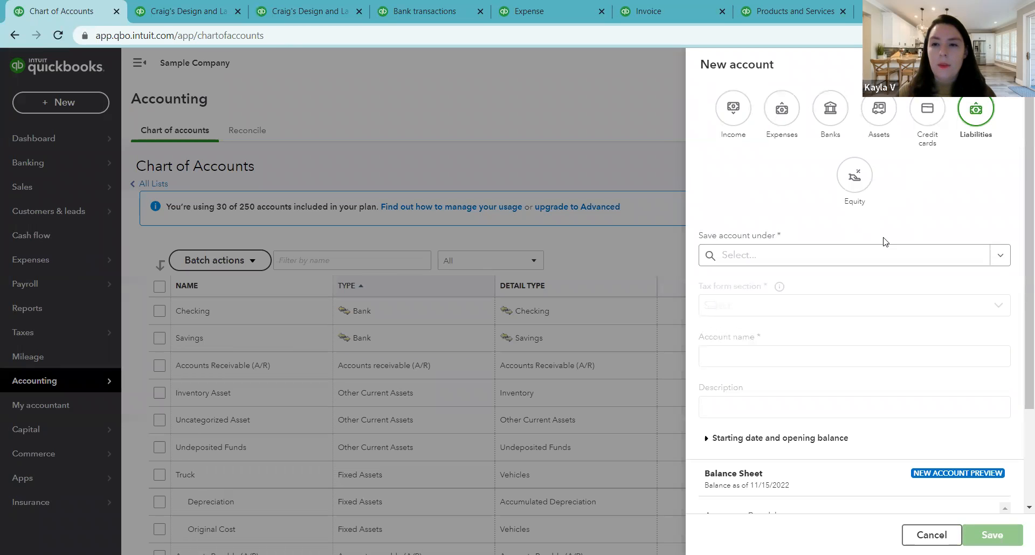
click(923, 129)
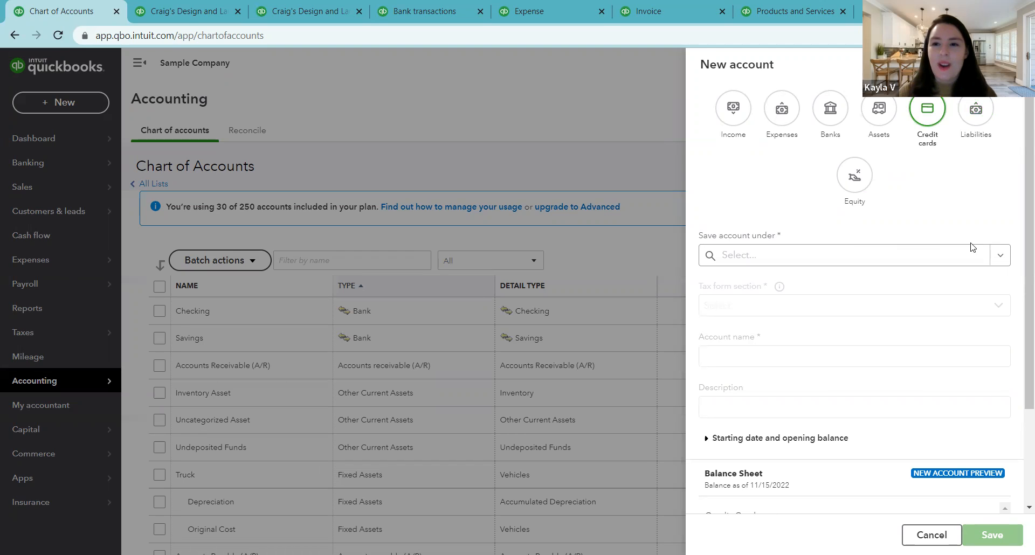
click(998, 255)
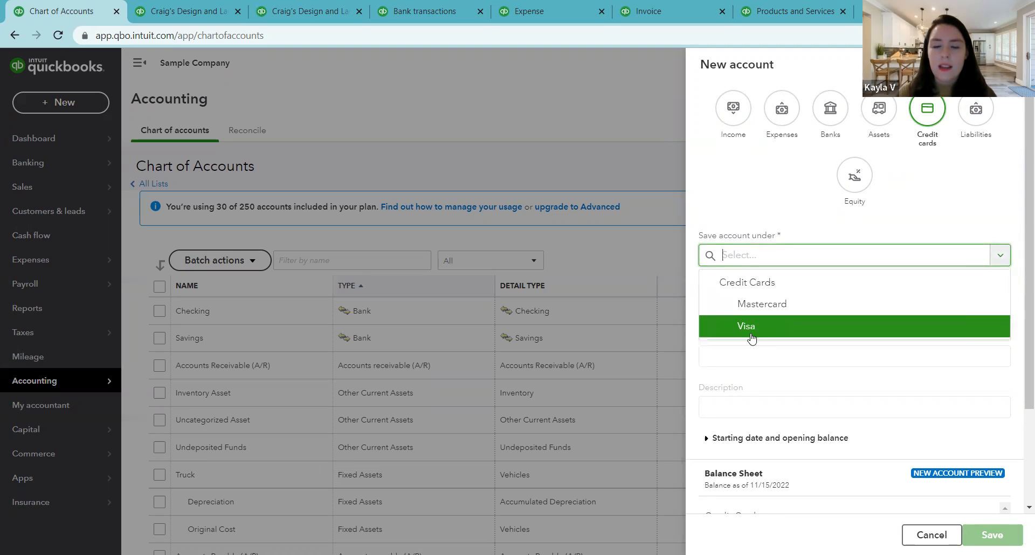
click(741, 286)
click(861, 312)
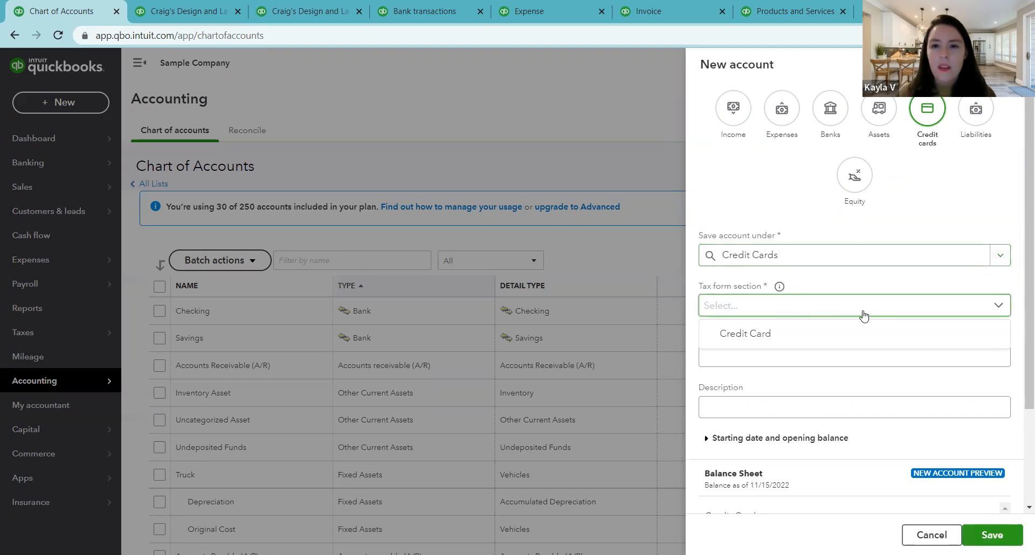
click(750, 338)
Step: Name the new credit card account "New Business CC"
click(735, 354)
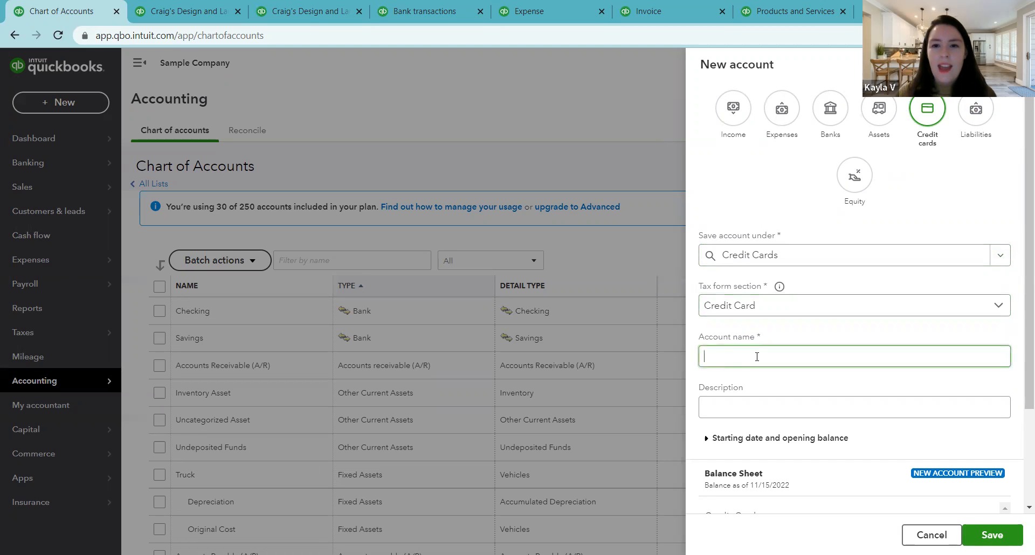
text(N)
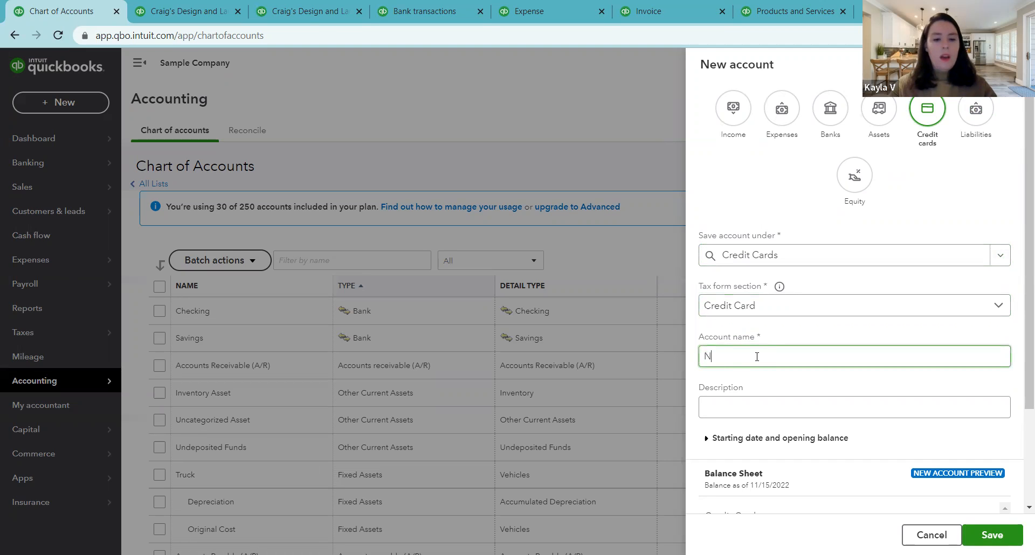
text(ew Business CC)
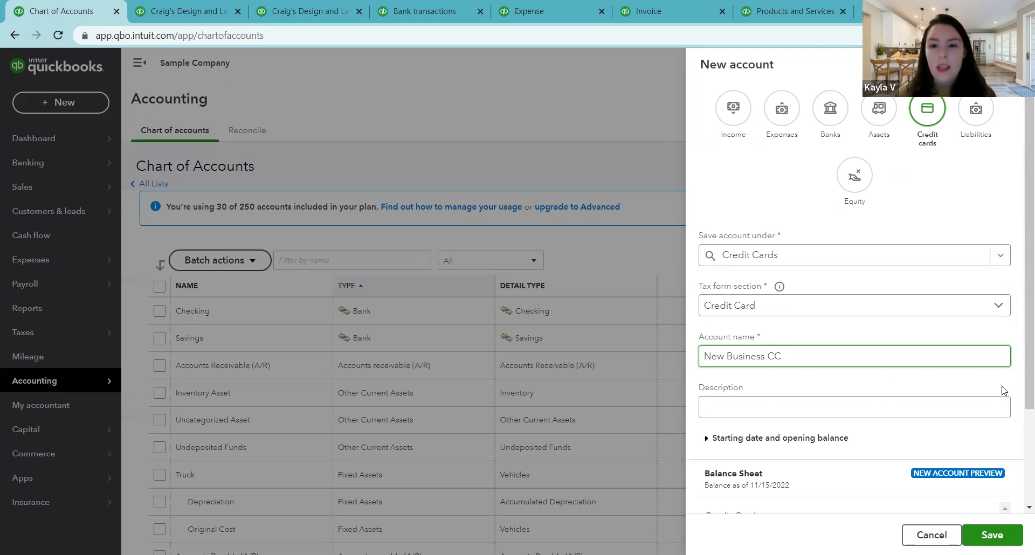
Step: Set the account's starting date to Beginning of this year with a balance of 200, and save it
scroll(1002, 387, down, 1)
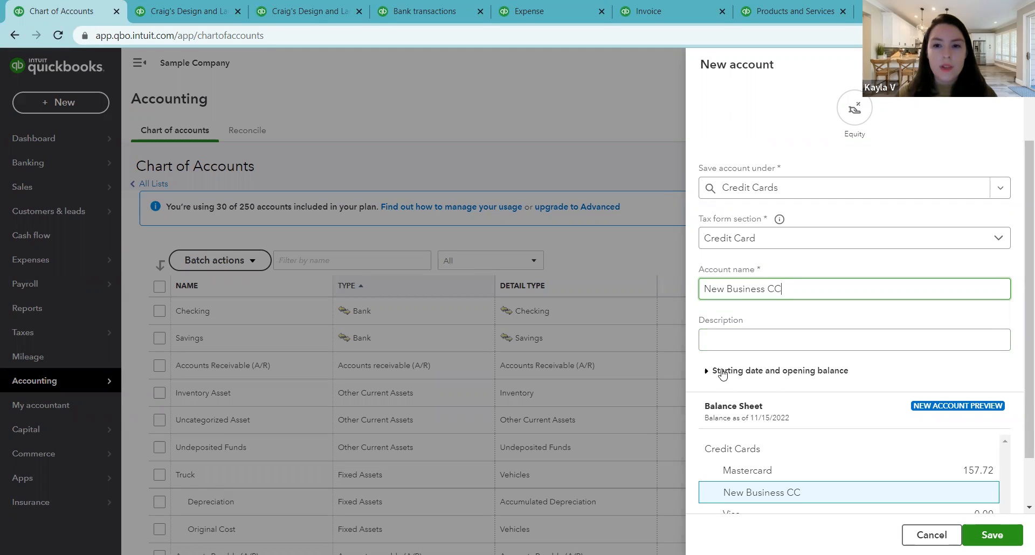
click(771, 372)
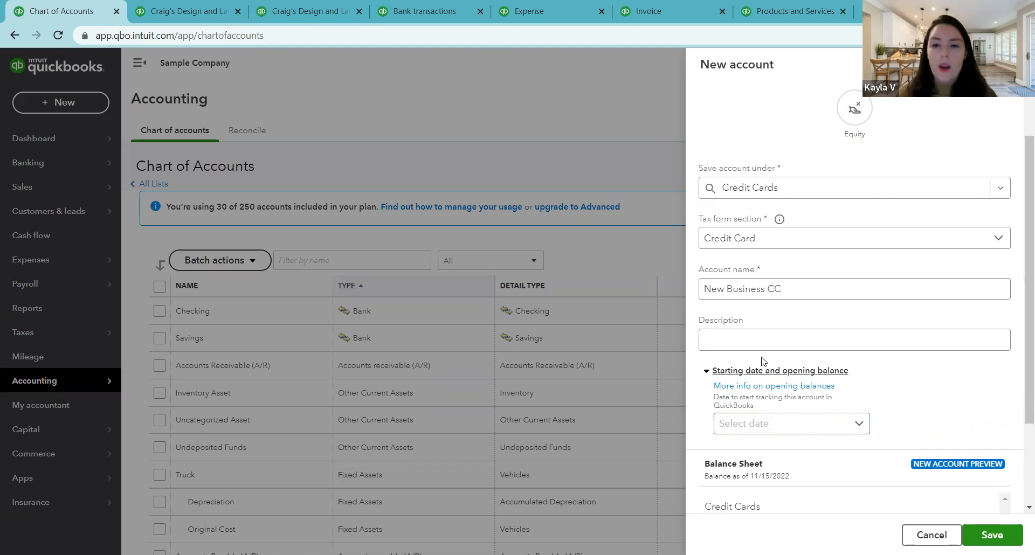
click(860, 425)
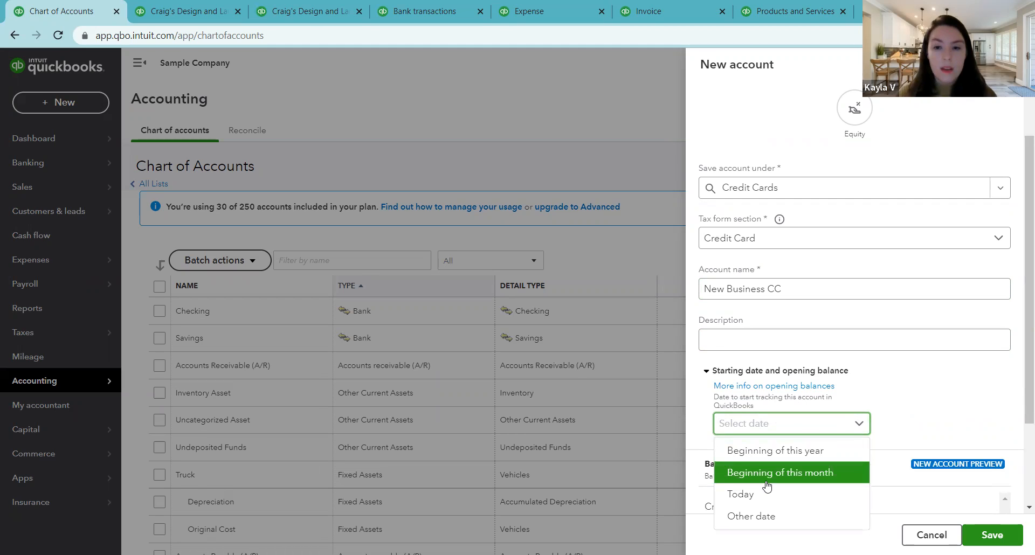
click(763, 457)
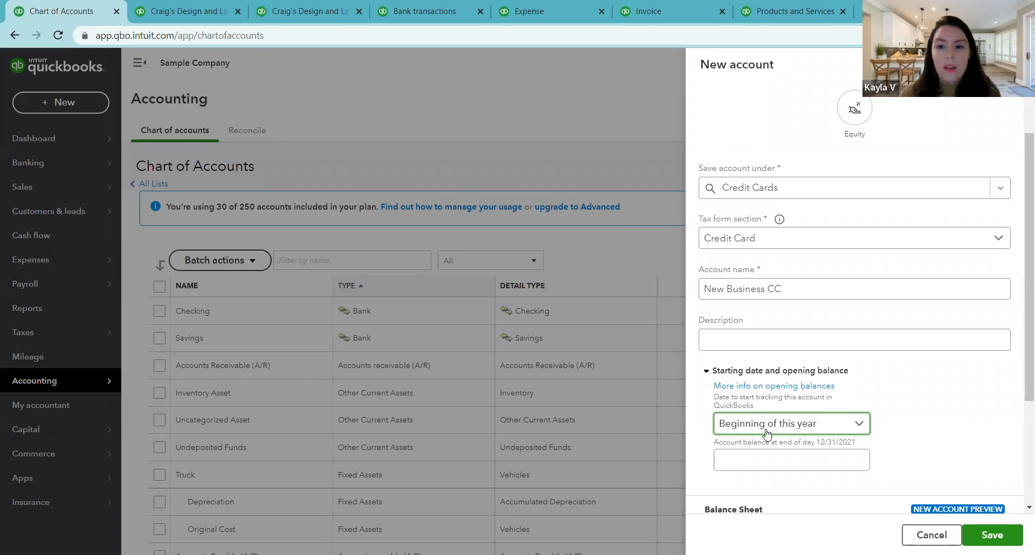
click(768, 464)
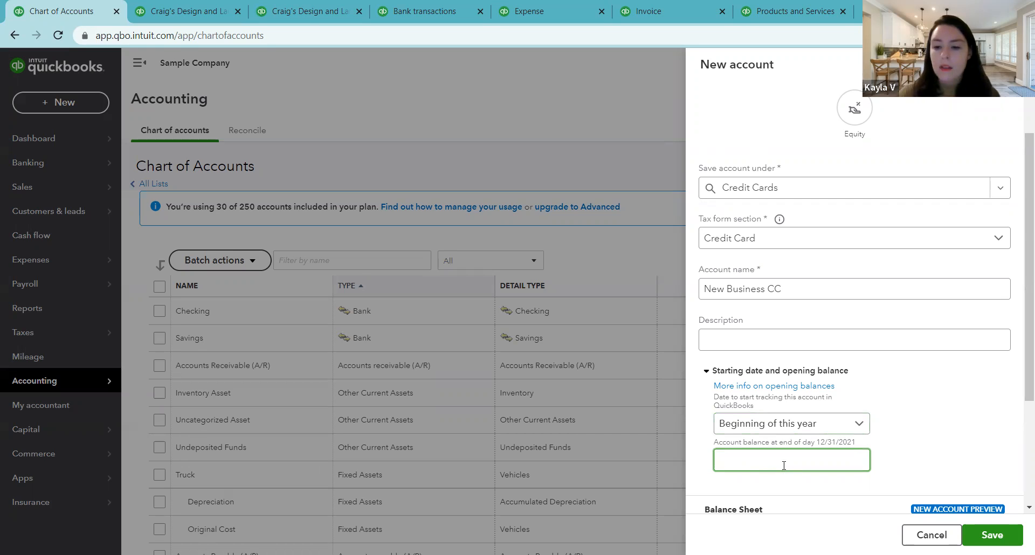
text(200)
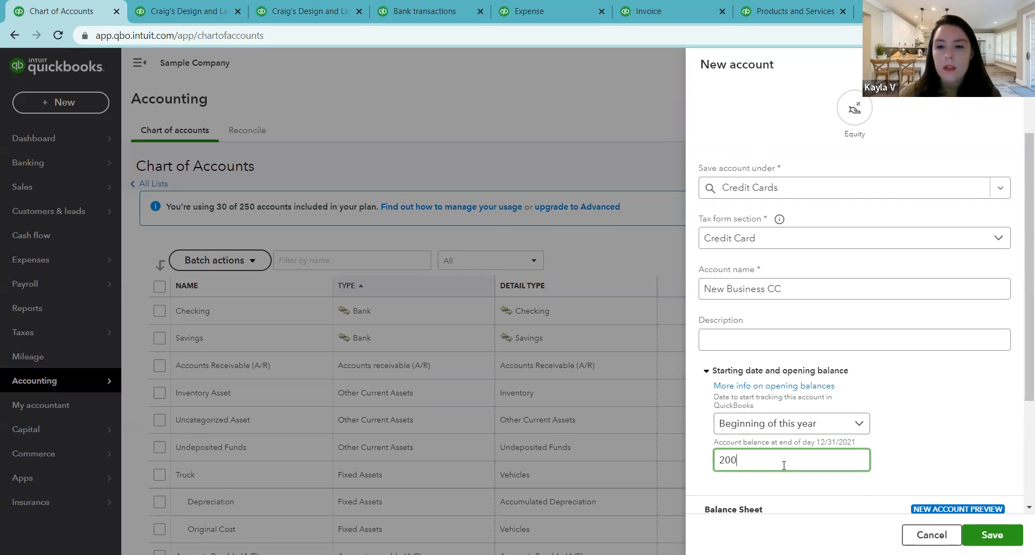
click(905, 447)
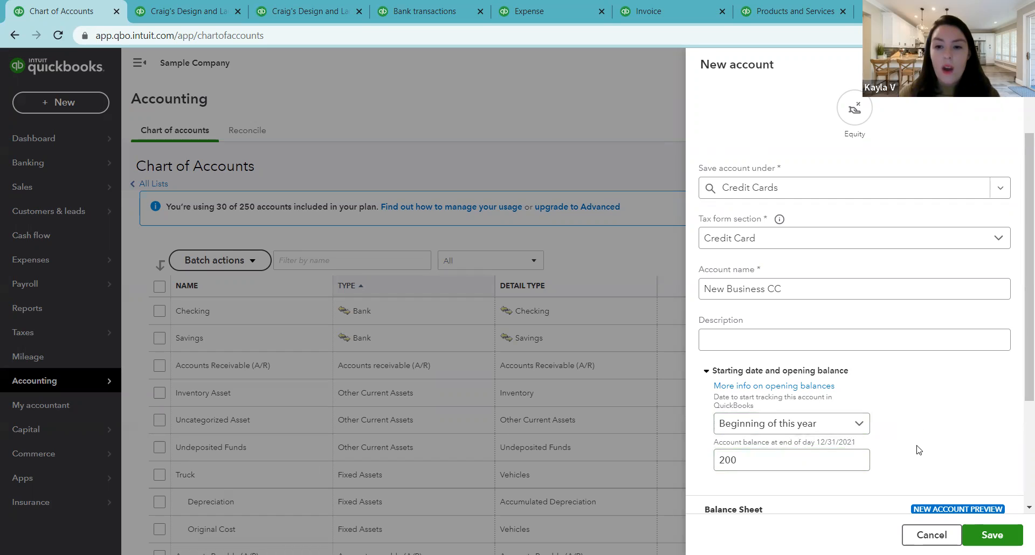
scroll(886, 428, down, 3)
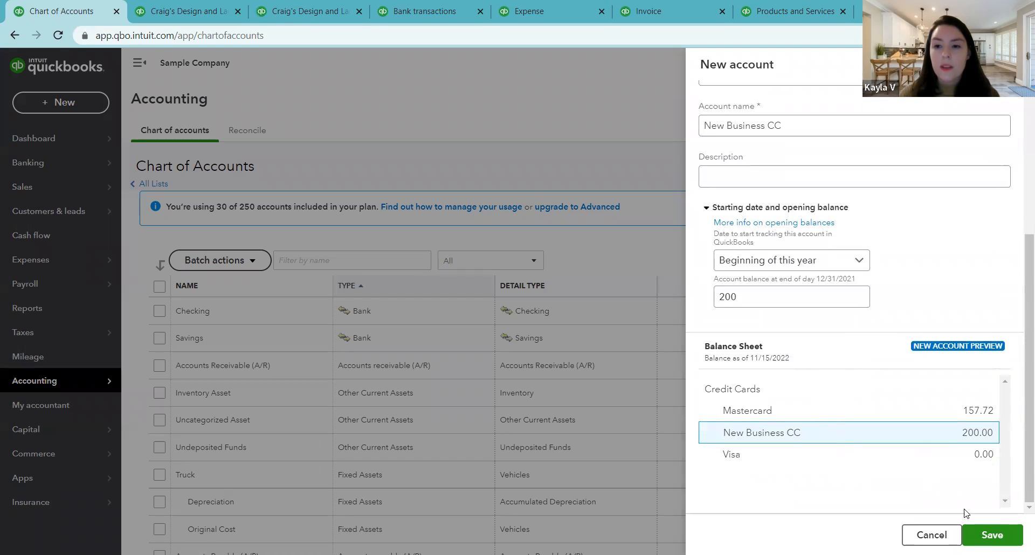
click(986, 535)
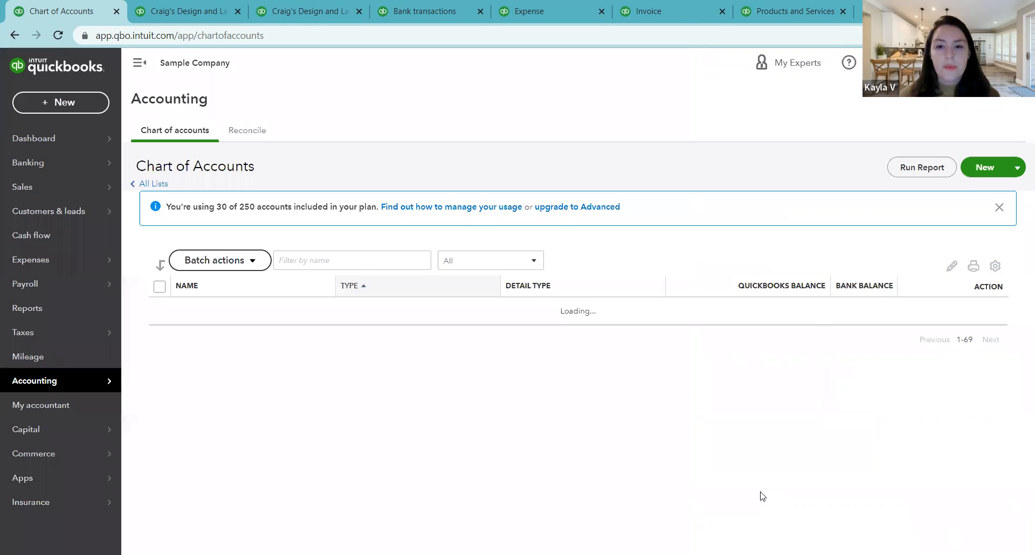
Step: View the available actions for New Business CC and look through the equity and income accounts in the chart of accounts
scroll(624, 358, down, 4)
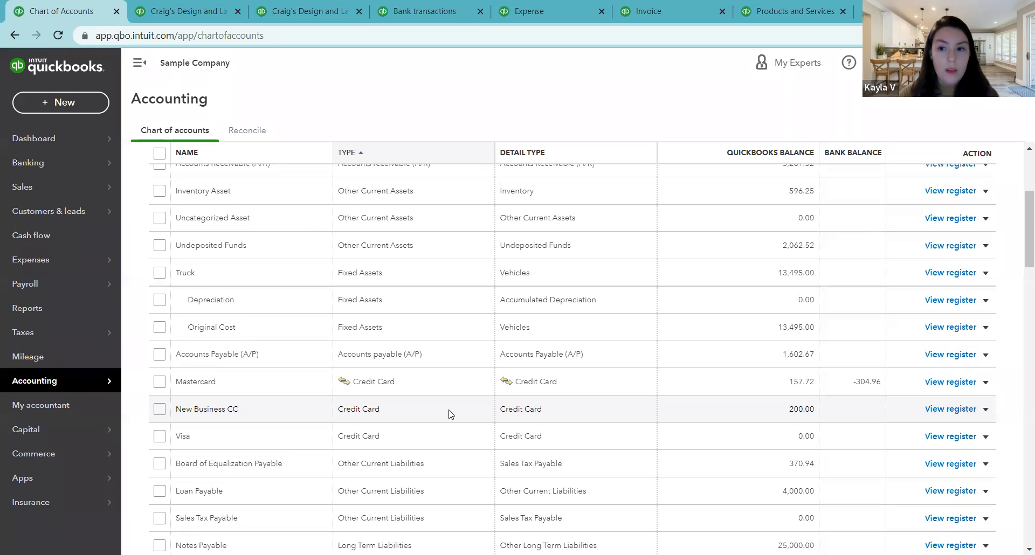
click(985, 409)
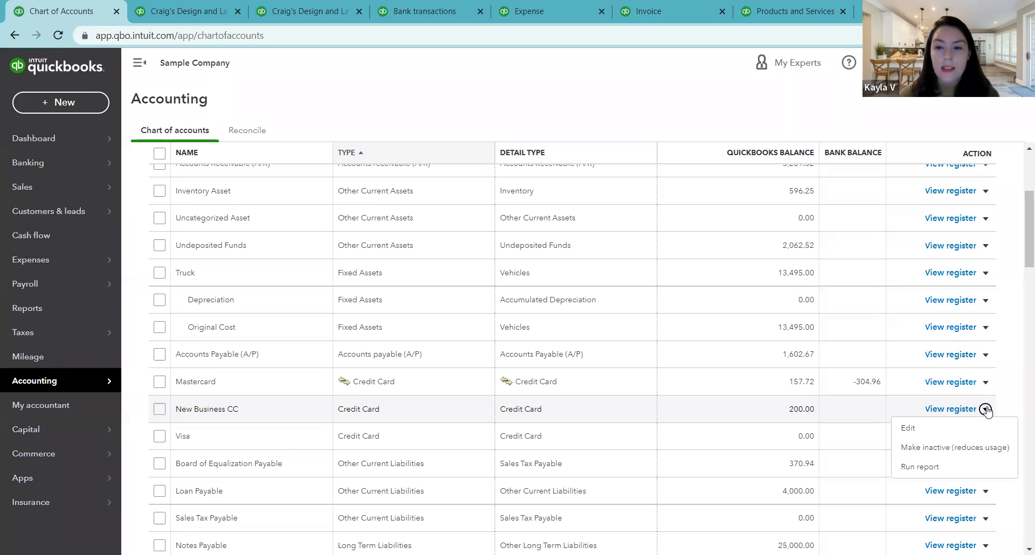
click(1004, 413)
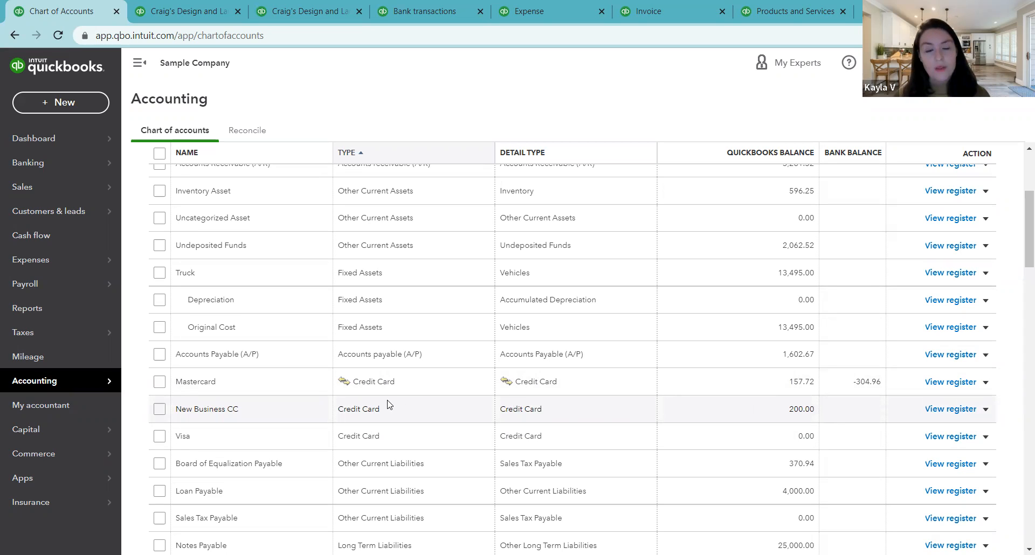
scroll(426, 367, up, 4)
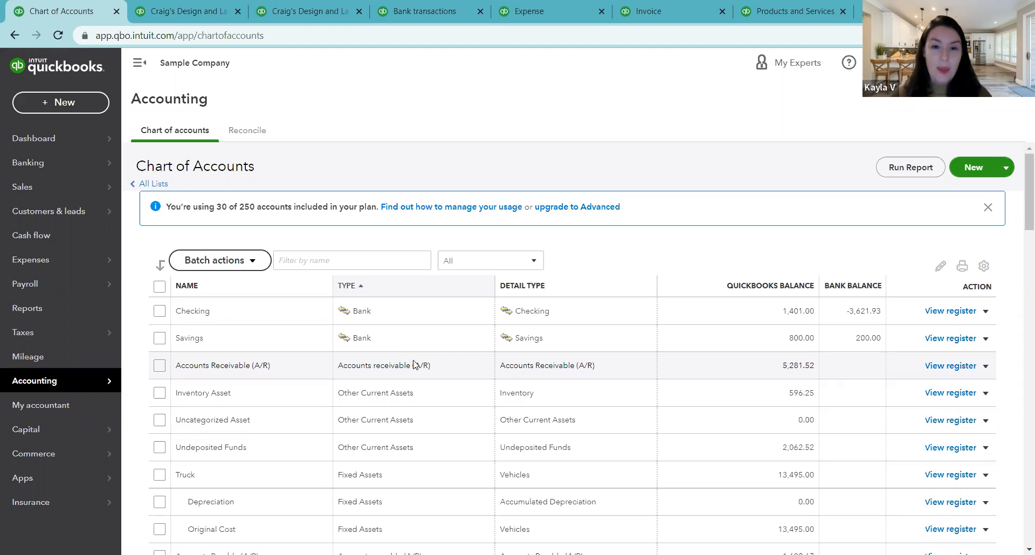
scroll(402, 364, down, 4)
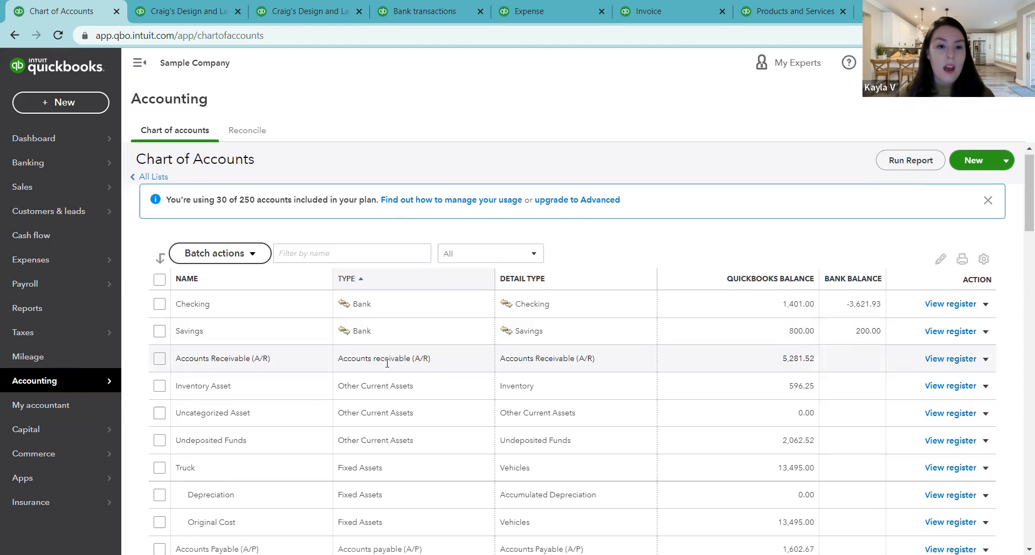
scroll(386, 364, down, 6)
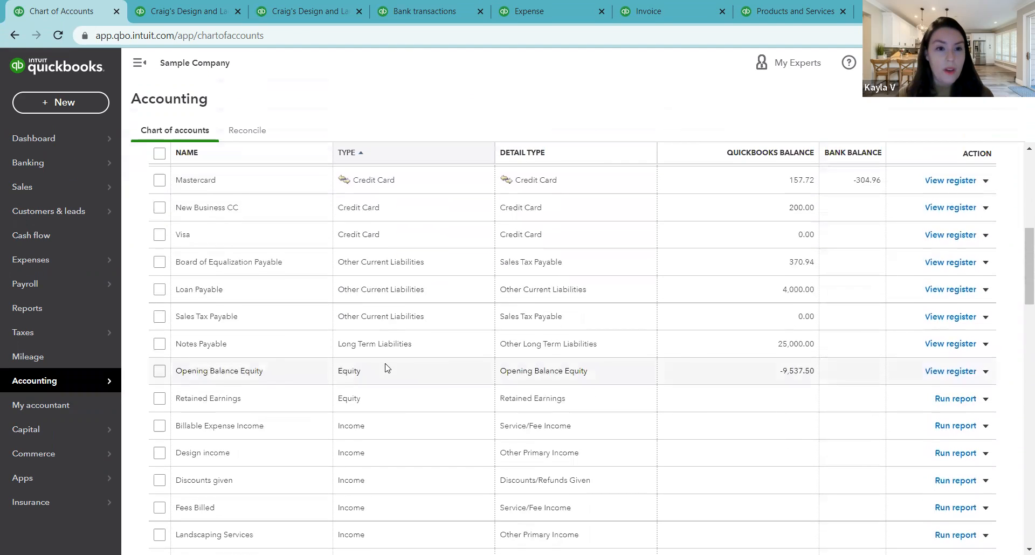
scroll(385, 367, down, 1)
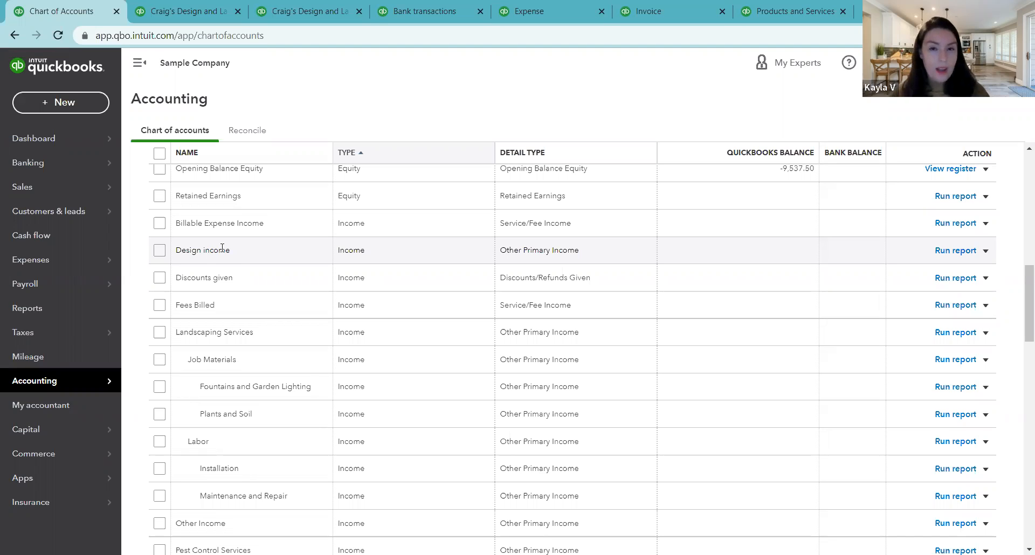
Step: Switch to the Profit and Loss report and collapse the Landscaping Services income group
click(148, 7)
scroll(287, 330, up, 1)
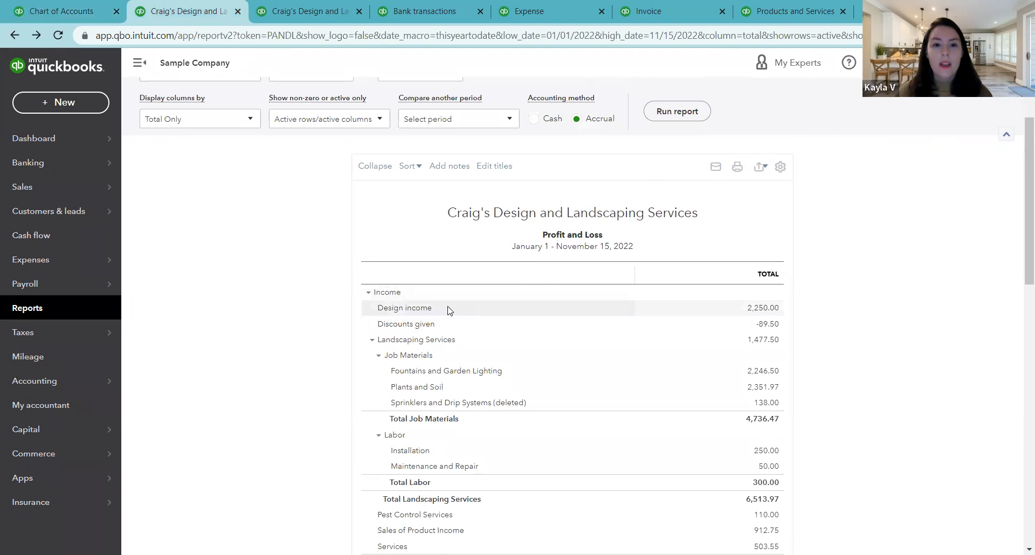
click(372, 340)
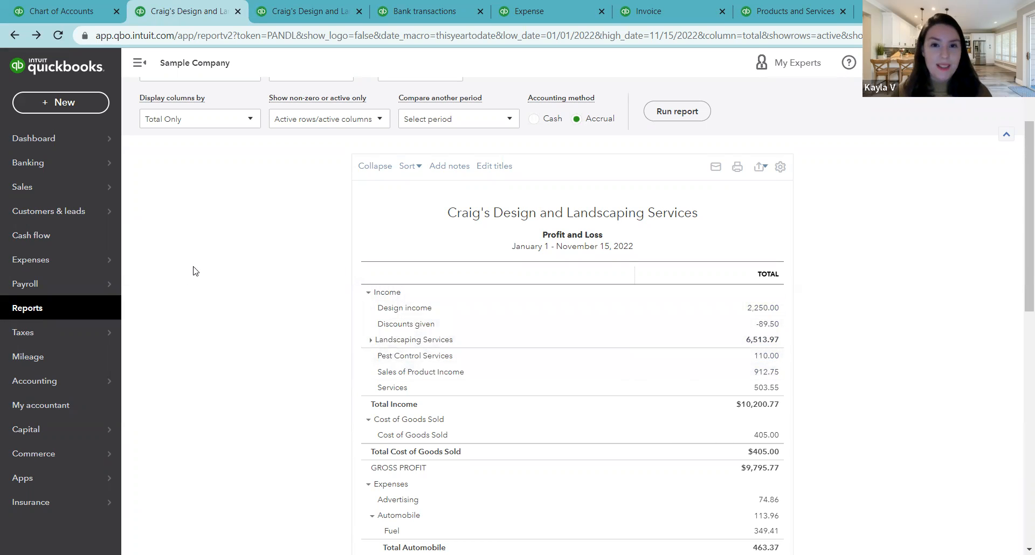
Step: Return to the chart of accounts and highlight the plan's "250 accounts" limit in the usage notice
click(82, 6)
scroll(566, 302, up, 6)
scroll(566, 302, up, 8)
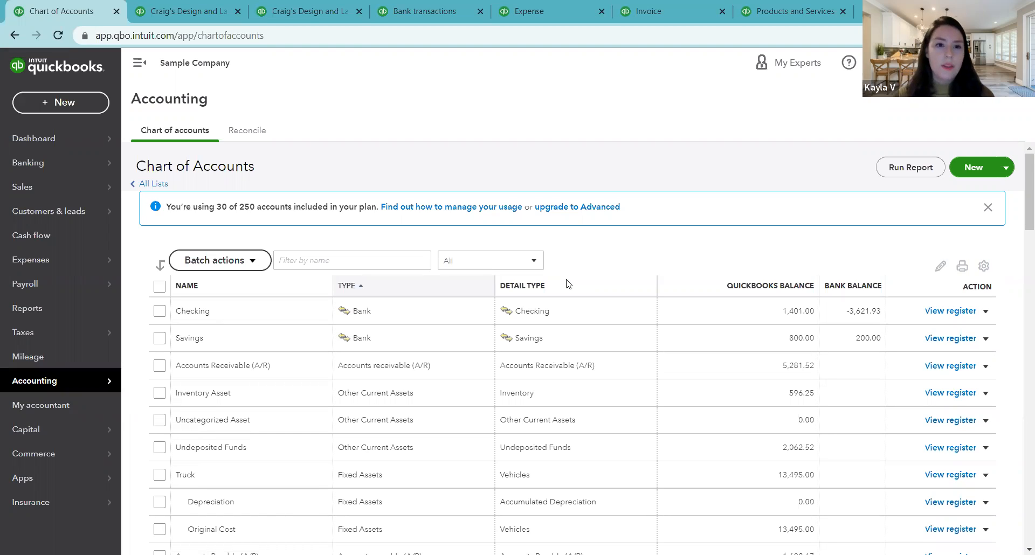
drag(239, 207, 293, 208)
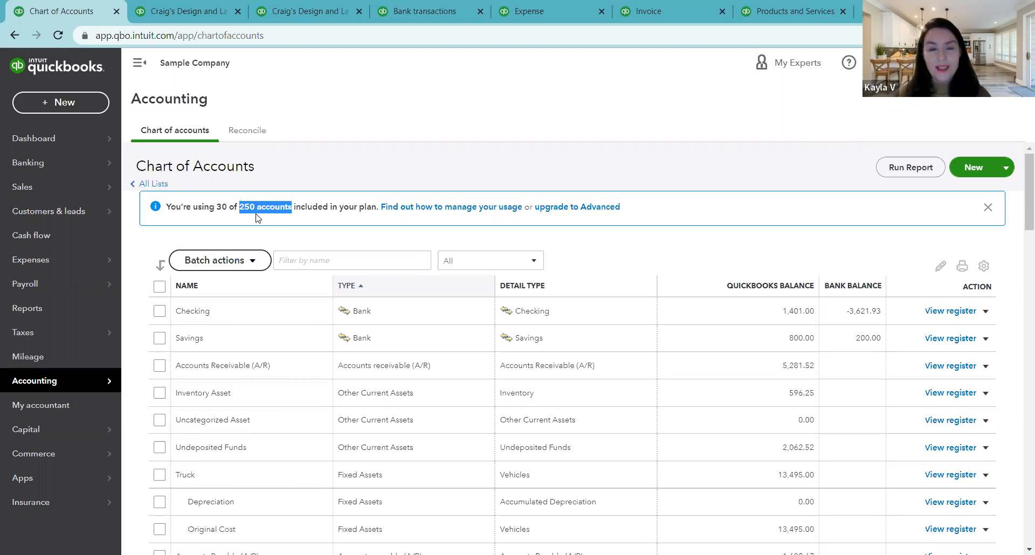
Step: Revisit the Profit and Loss report and bring up the Balance Sheet report
click(196, 15)
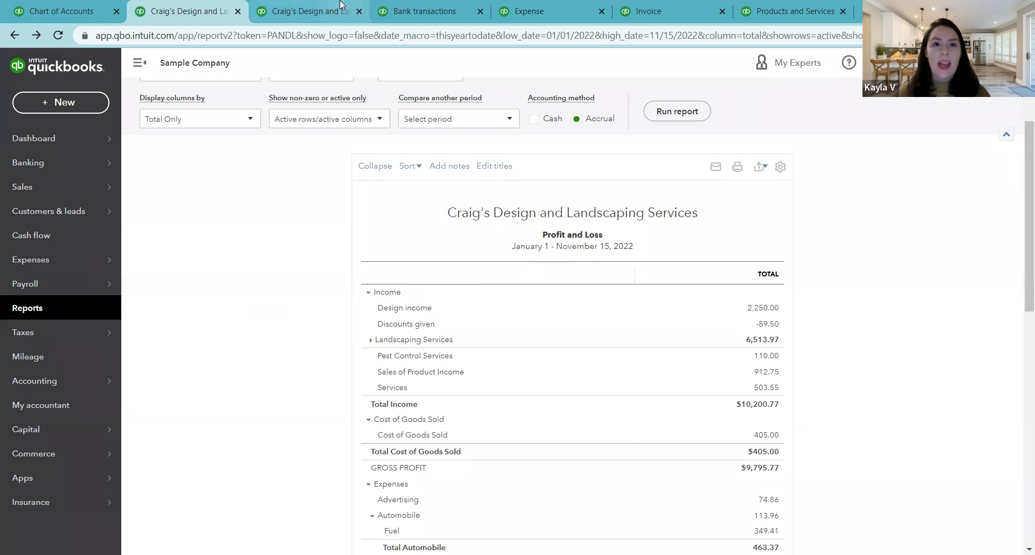
click(304, 11)
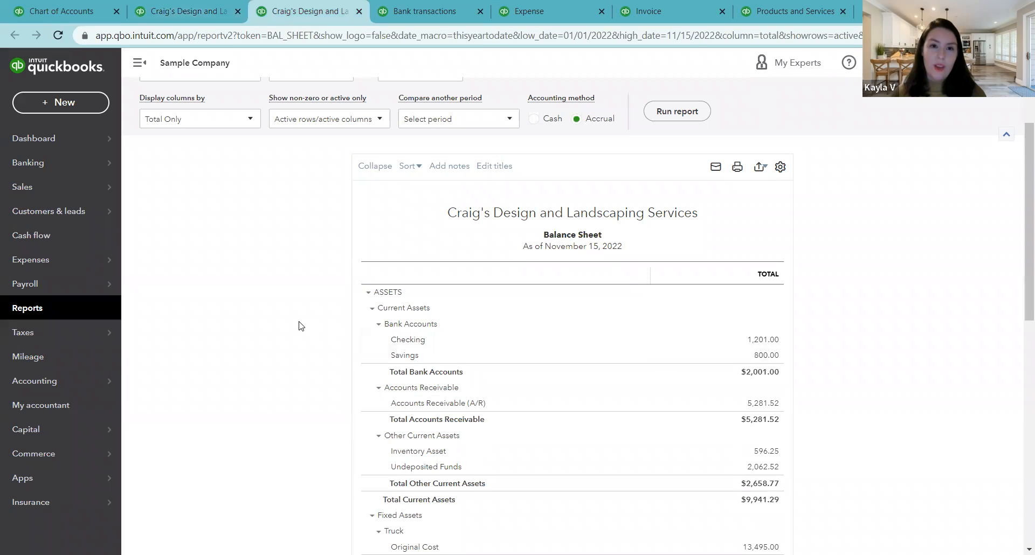